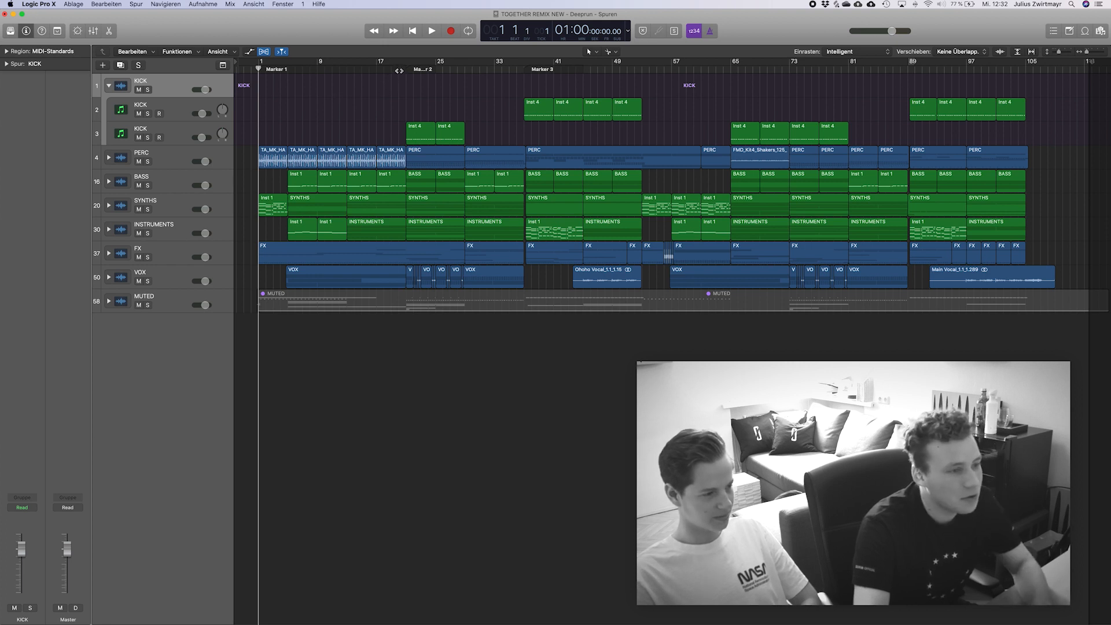
Set the playhead to bar 37 and inspect the Kick 2 instrument on the upper KICK subtrack.
left_click(515, 69)
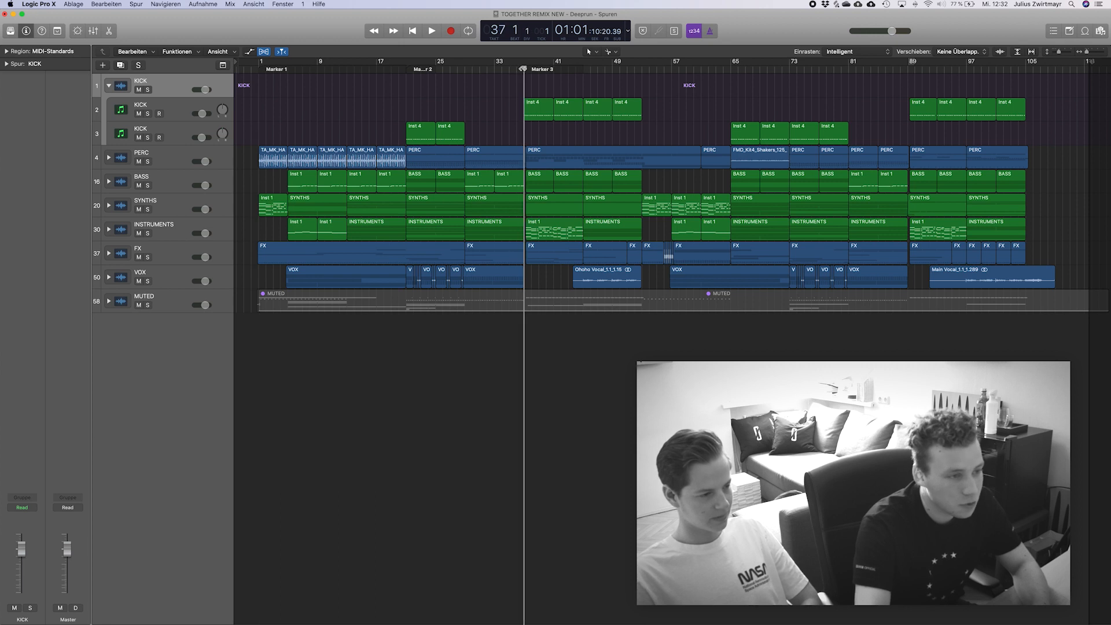
left_click(176, 110)
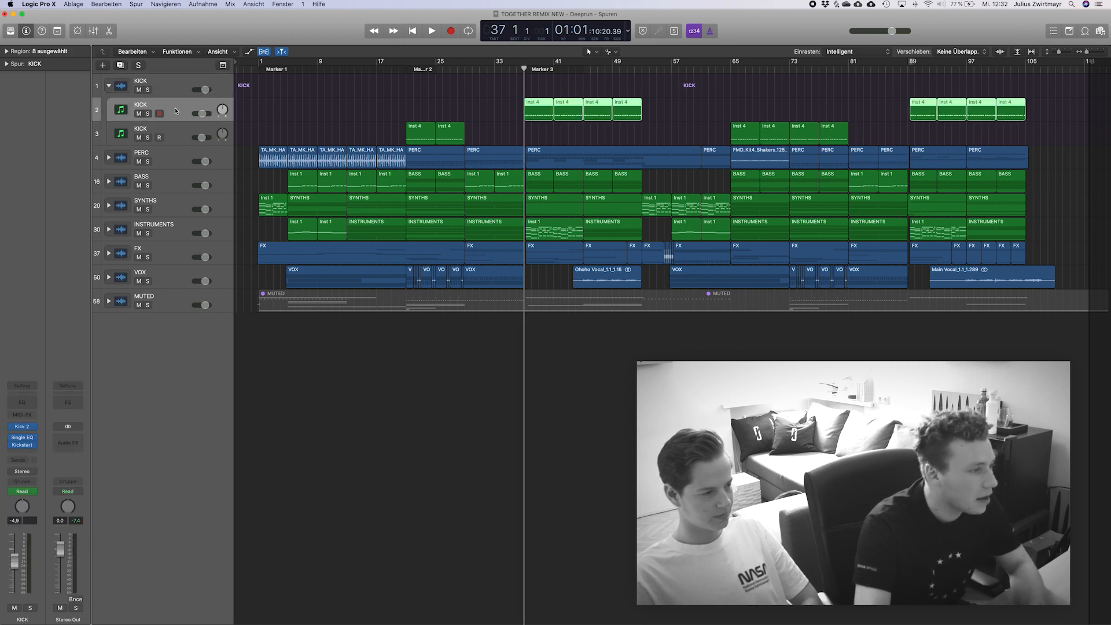
left_click(17, 425)
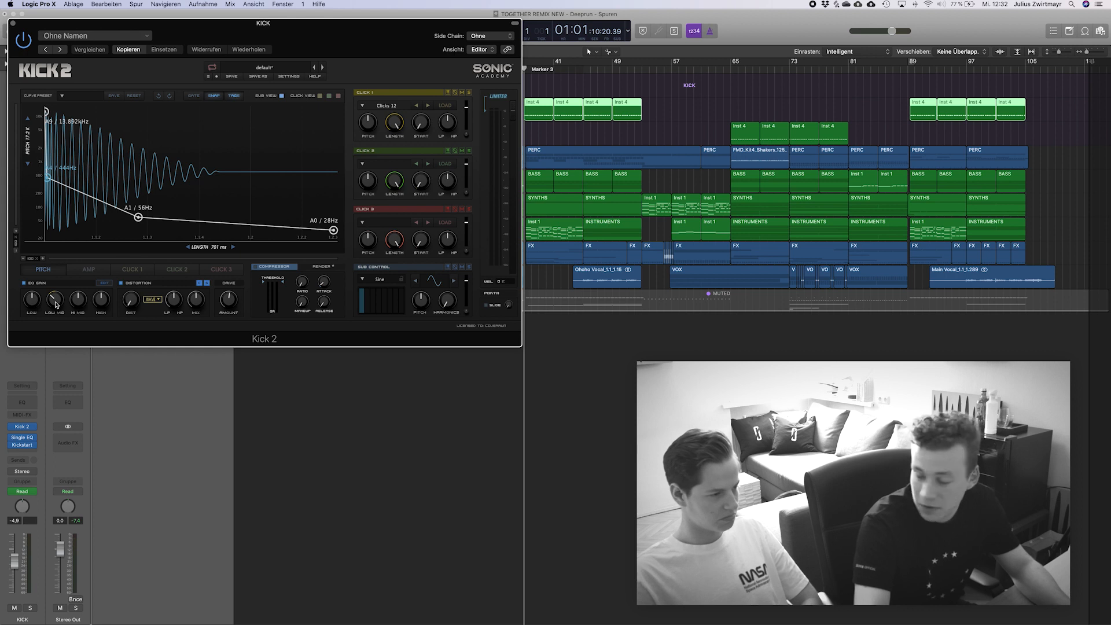
left_click(12, 23)
left_click(440, 557)
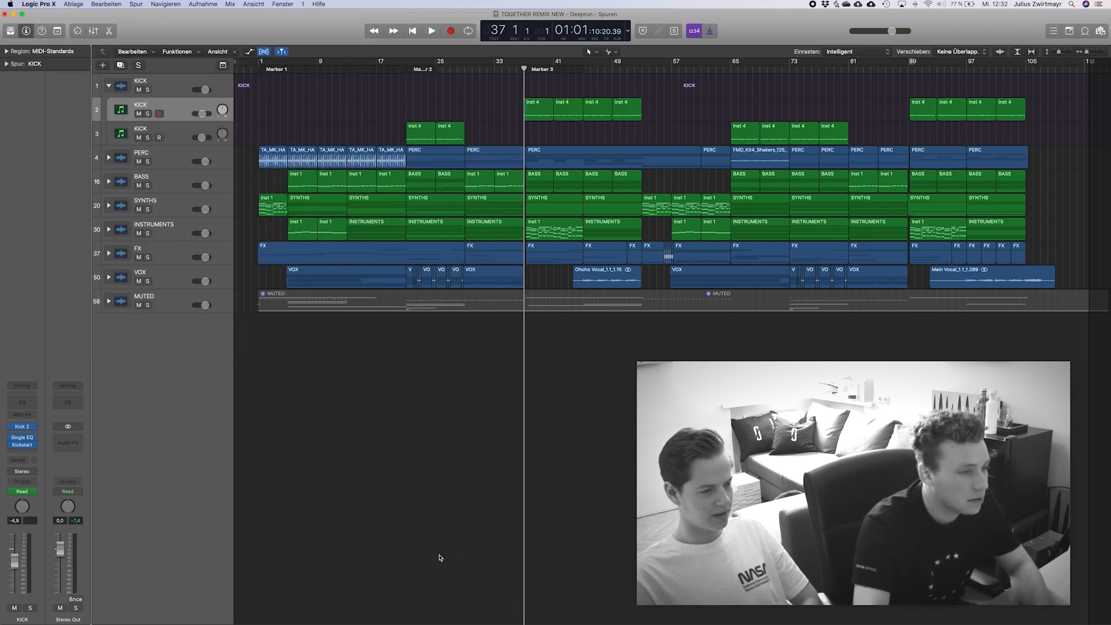
Audition the upper KICK subtrack in solo from bar 37 and release its solo.
left_click(147, 113)
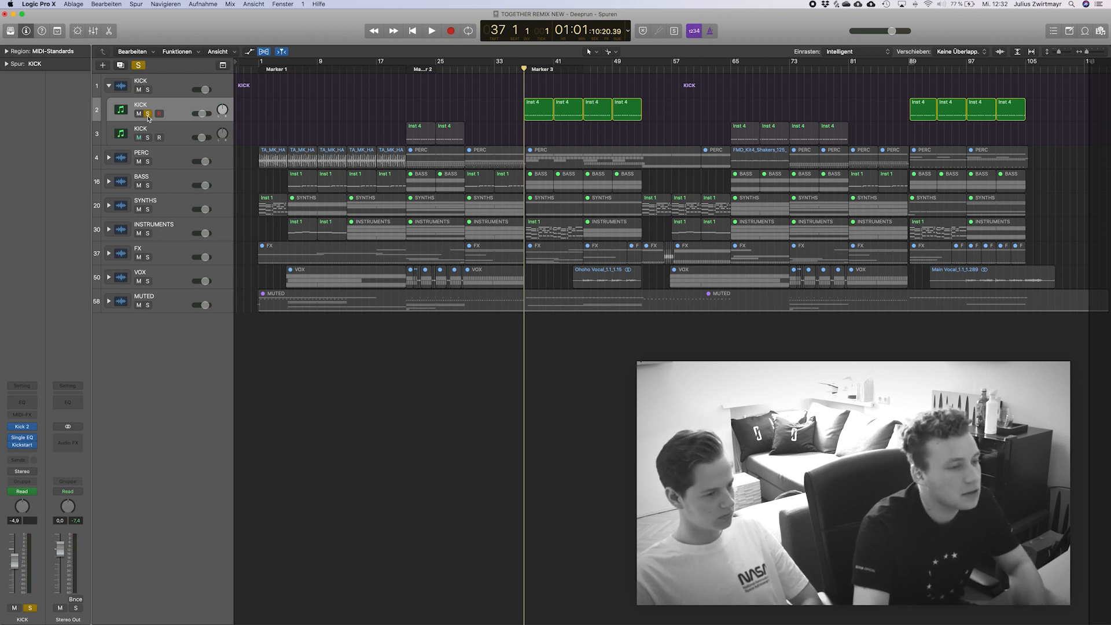
key("space")
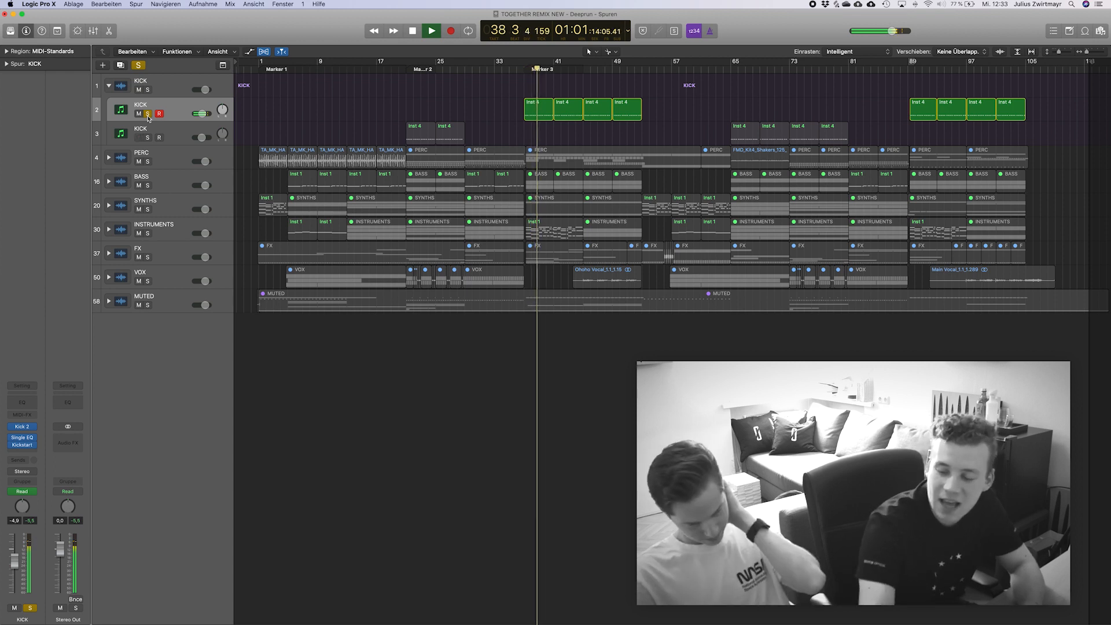
key("space")
left_click(148, 114)
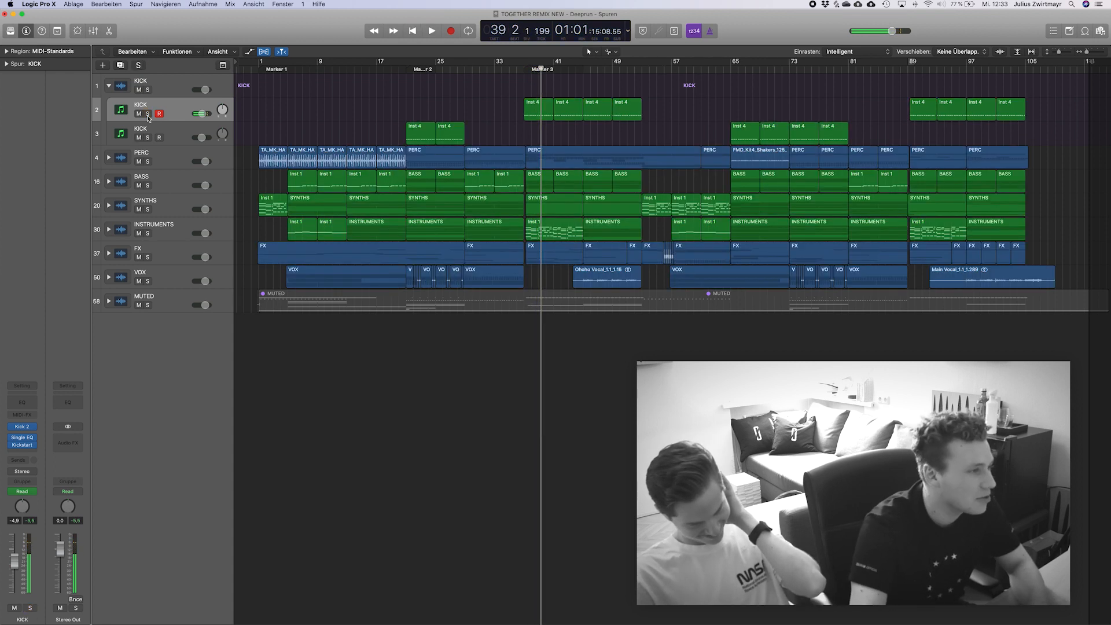
Collapse the KICK track stack and expand the PERC stack with its regions deselected.
left_click(108, 87)
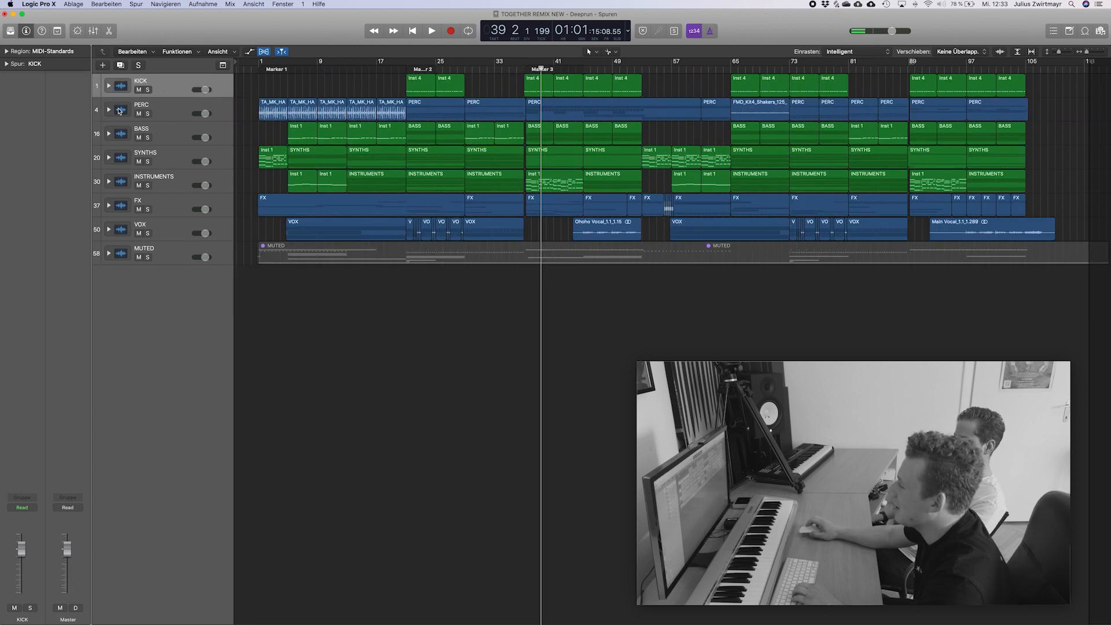
left_click(170, 115)
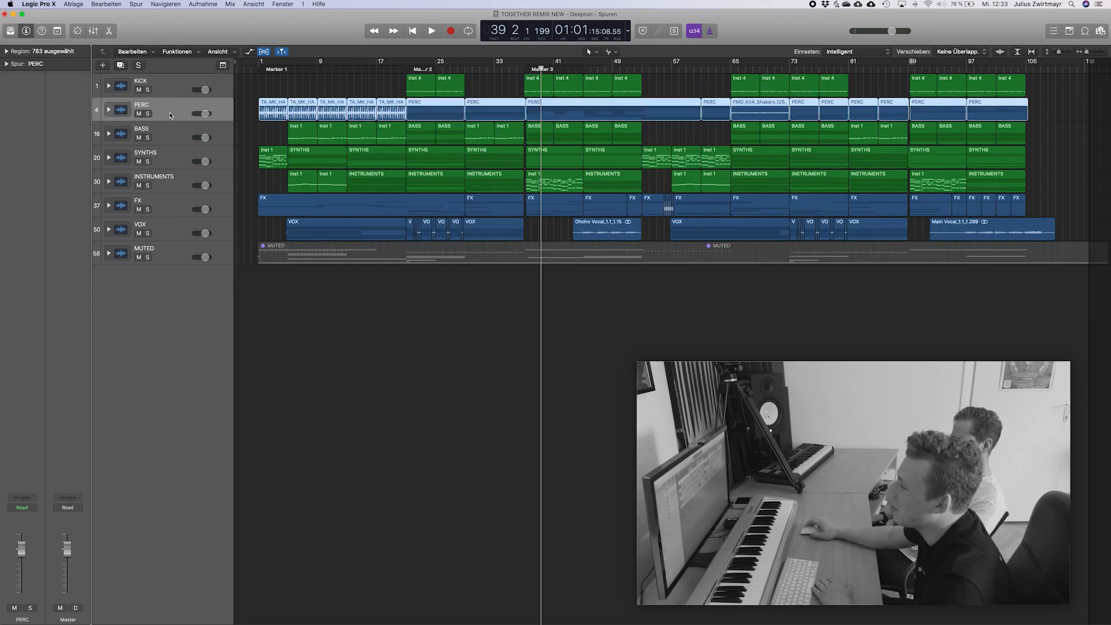
left_click(108, 109)
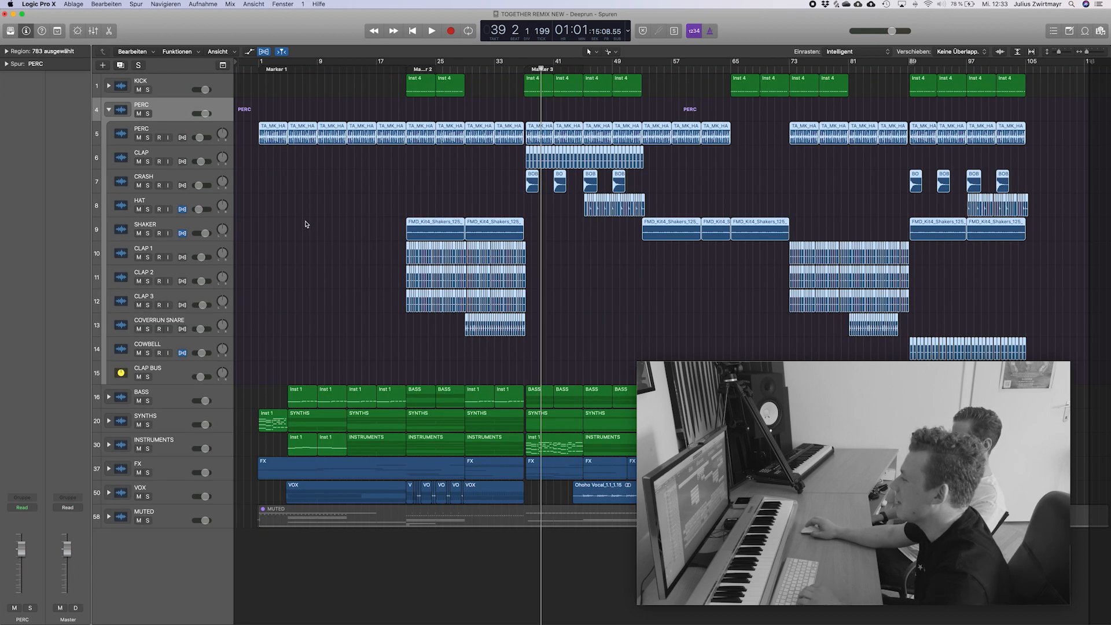
left_click(389, 176)
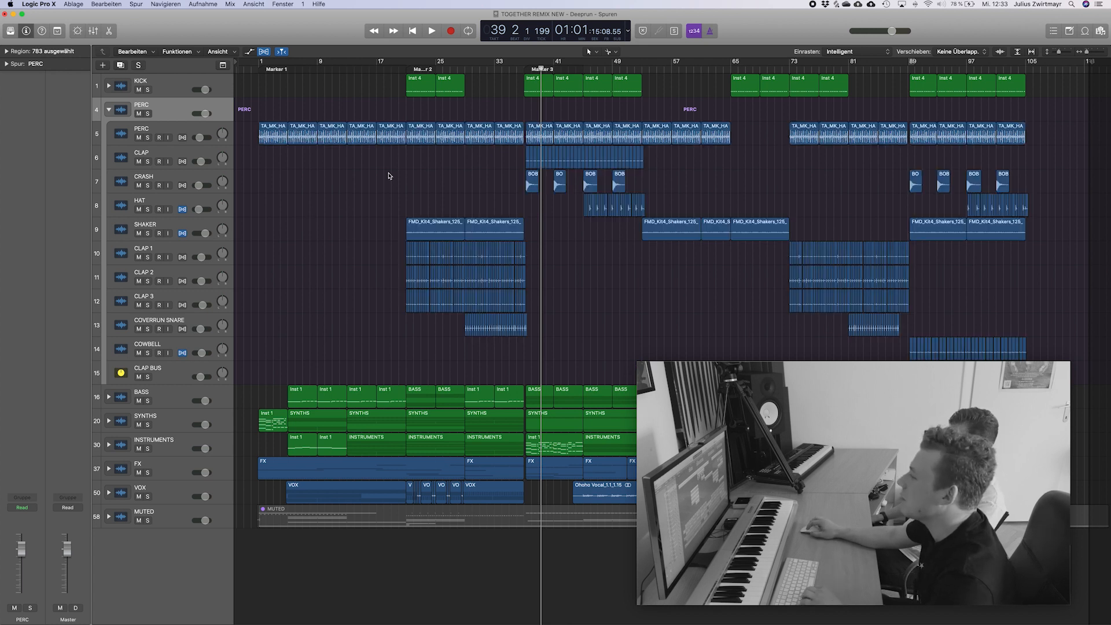
Audition the whole PERC stack in solo from bar 21 and reduce the track height to show more tracks.
left_click(406, 70)
key("space")
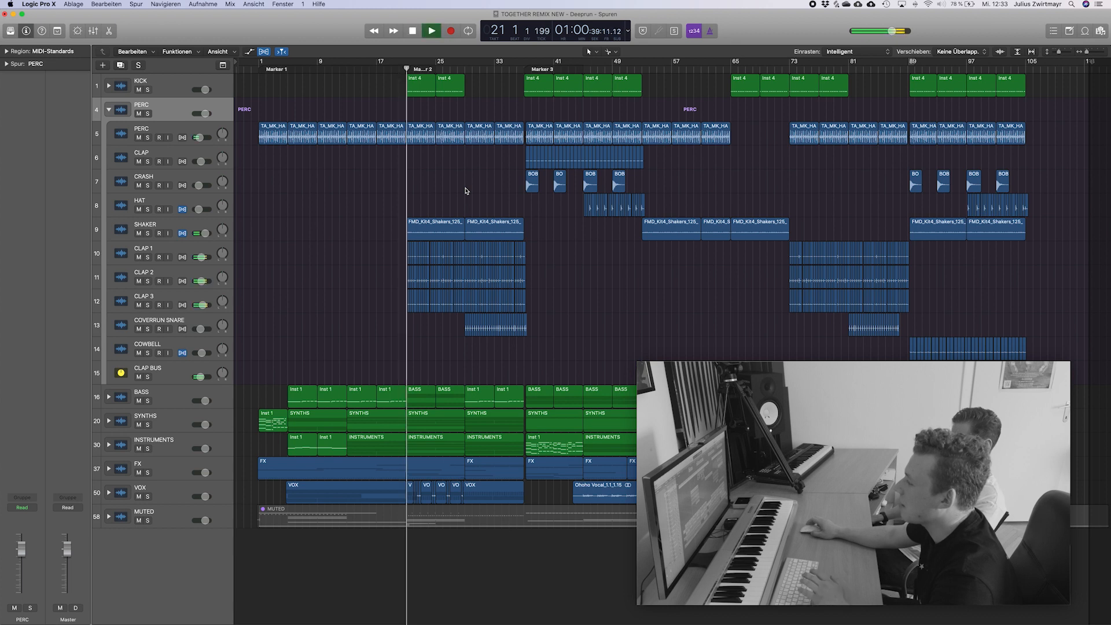
left_click(147, 114)
key("super+Up")
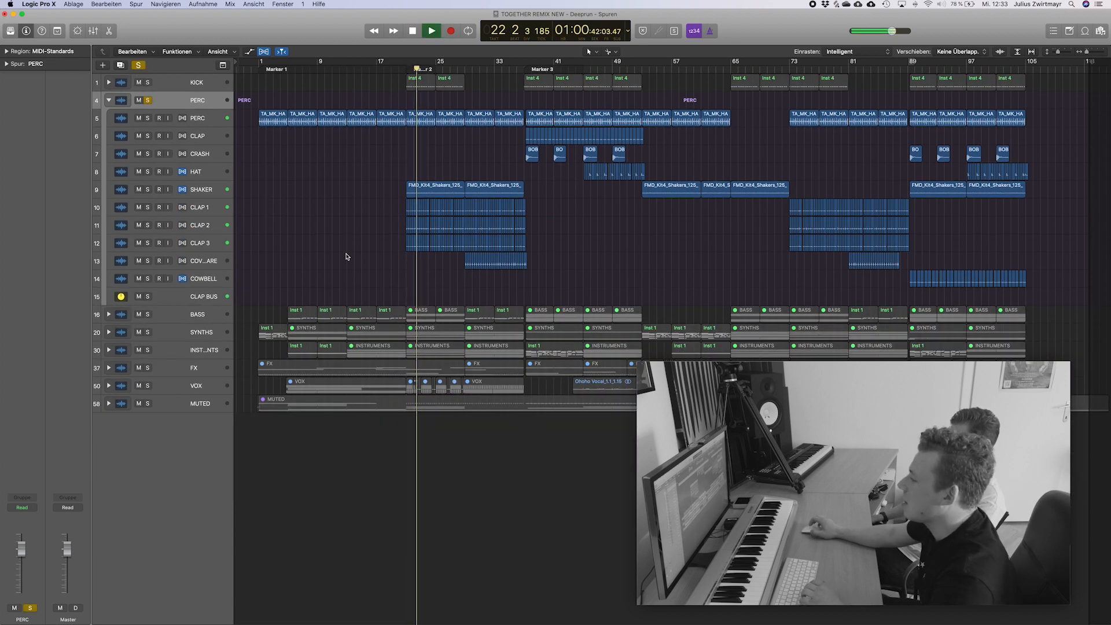
key("space")
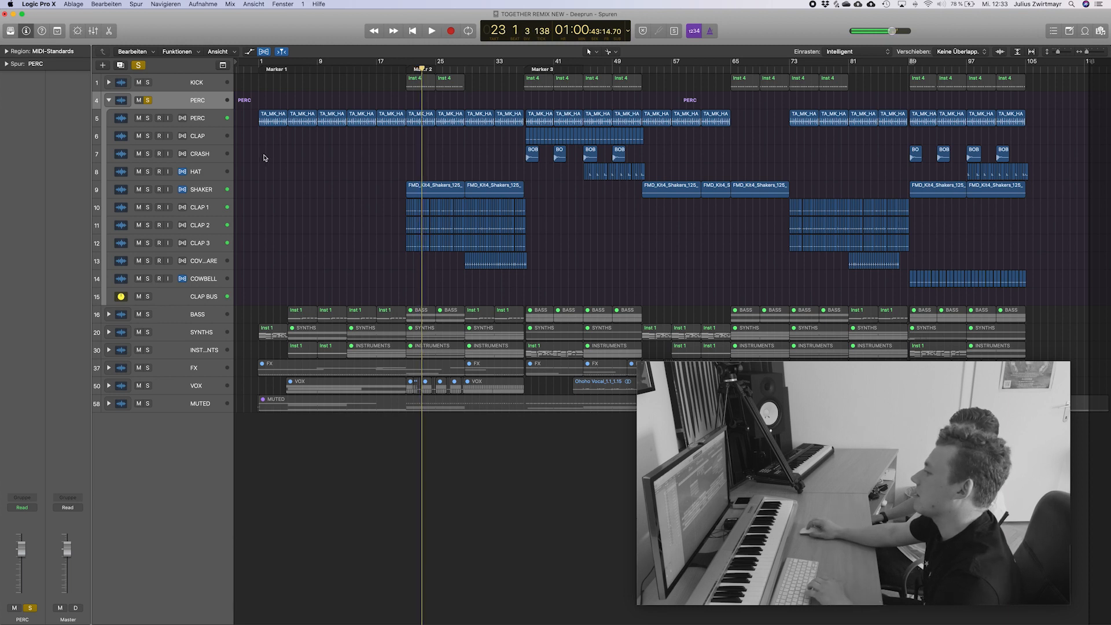
Audition only the PERC loop track in solo, taking the enclosing PERC stack out of solo.
left_click(206, 125)
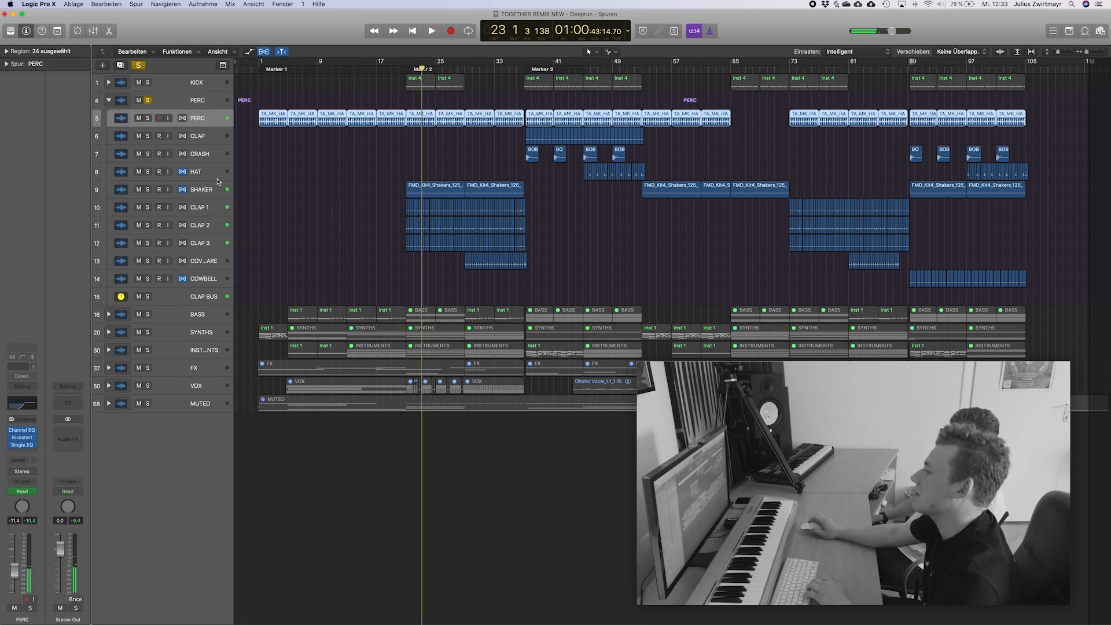
left_click(147, 118)
key("space")
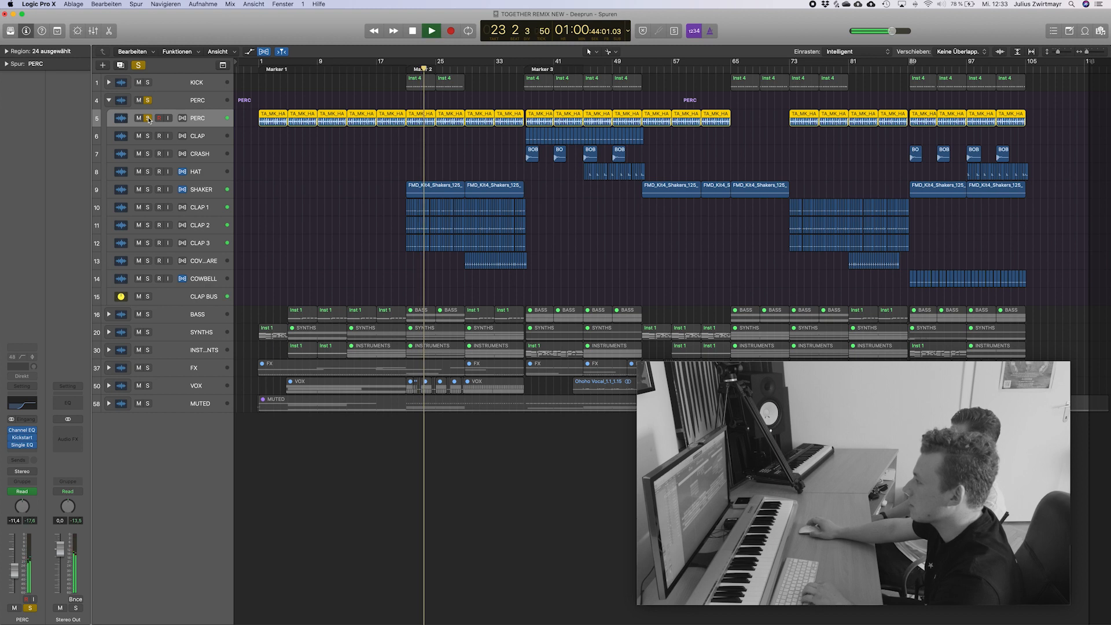
left_click(148, 101)
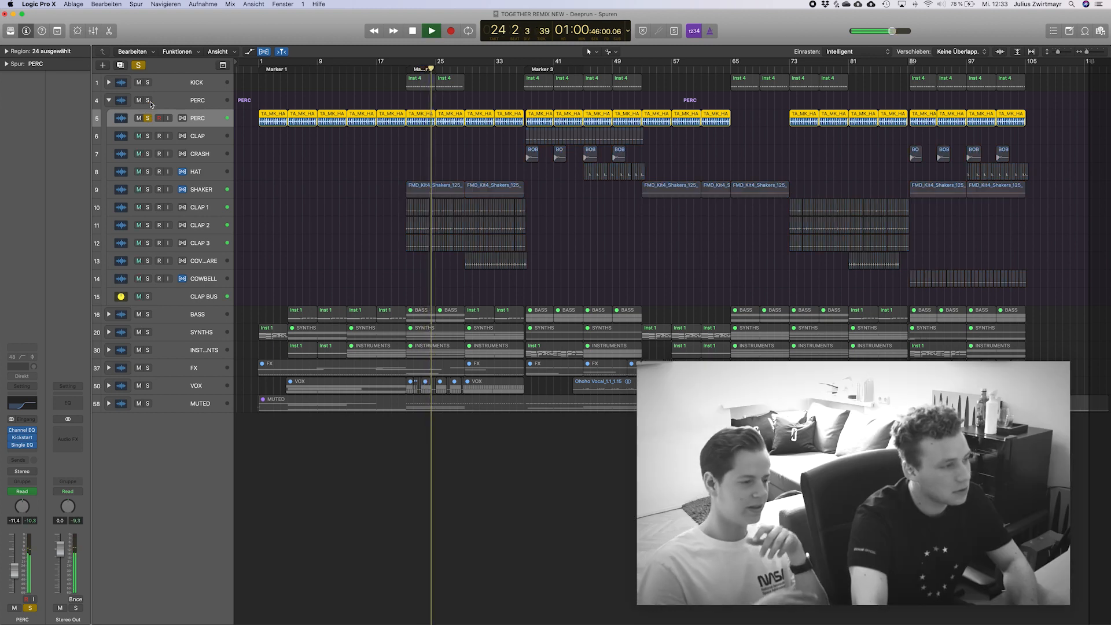
key("space")
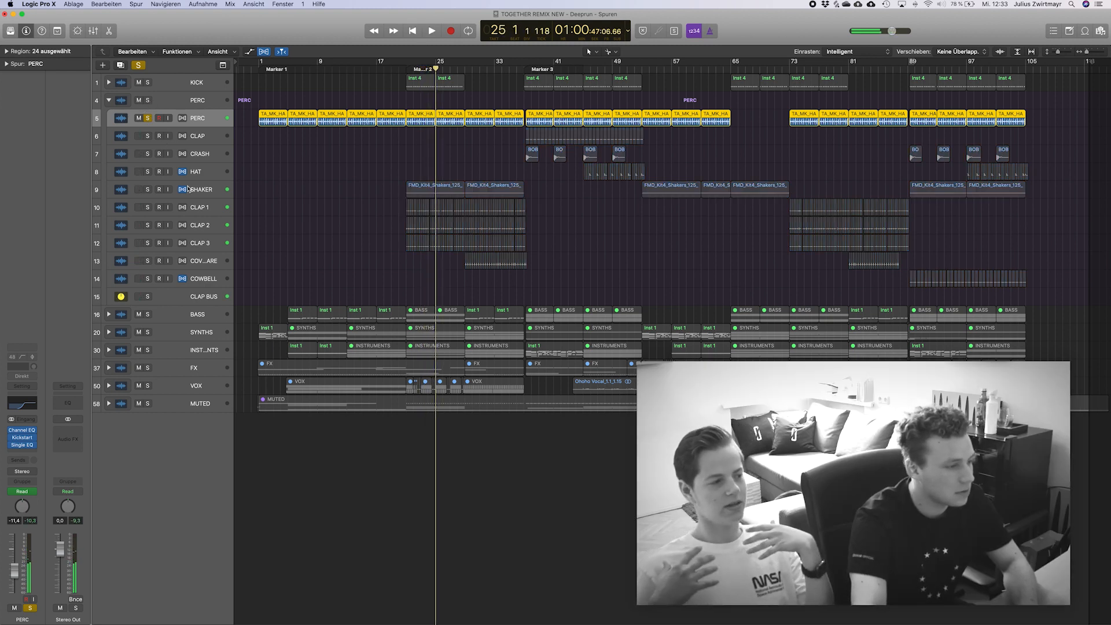
Release the PERC loop's solo and audition the CLAP BUS track in solo from bar 21.
left_click(183, 295)
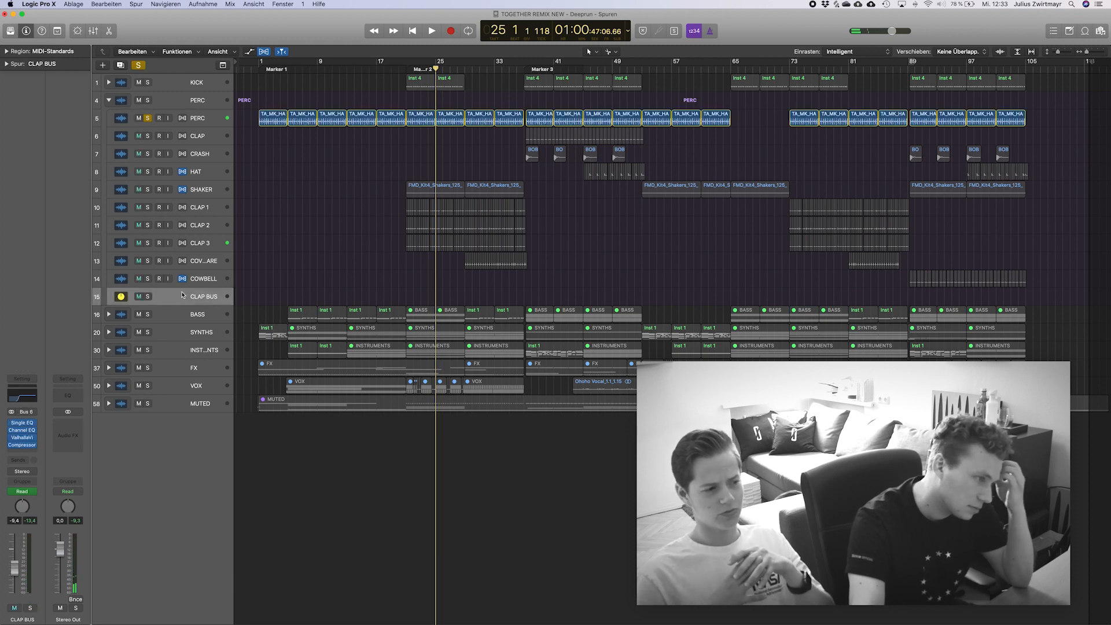
left_click(148, 118)
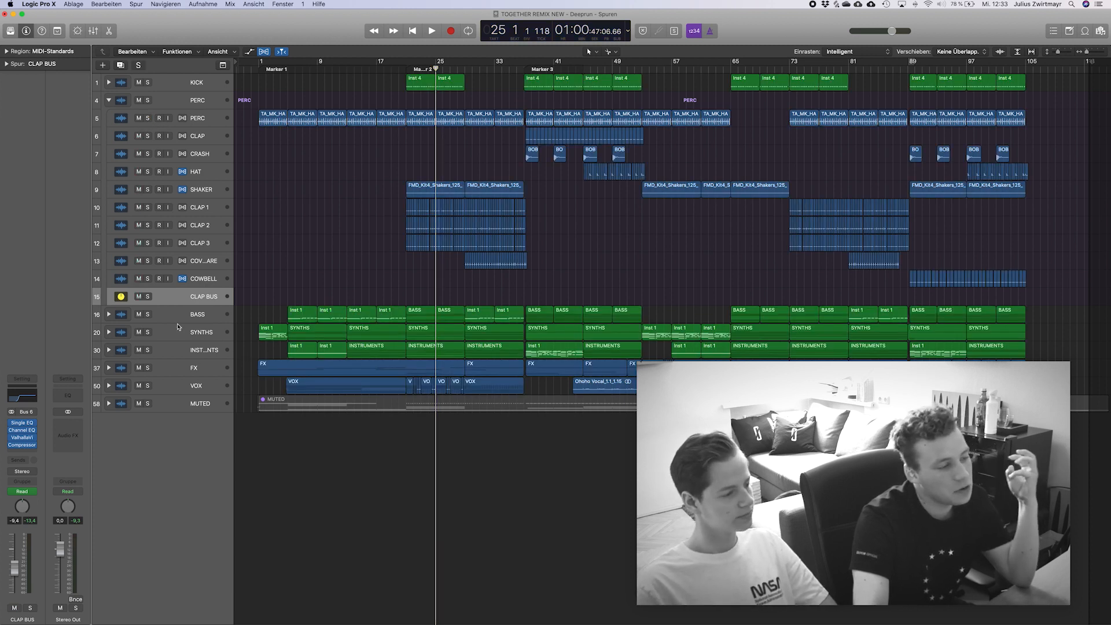
left_click(148, 297)
left_click_drag(435, 68, 408, 74)
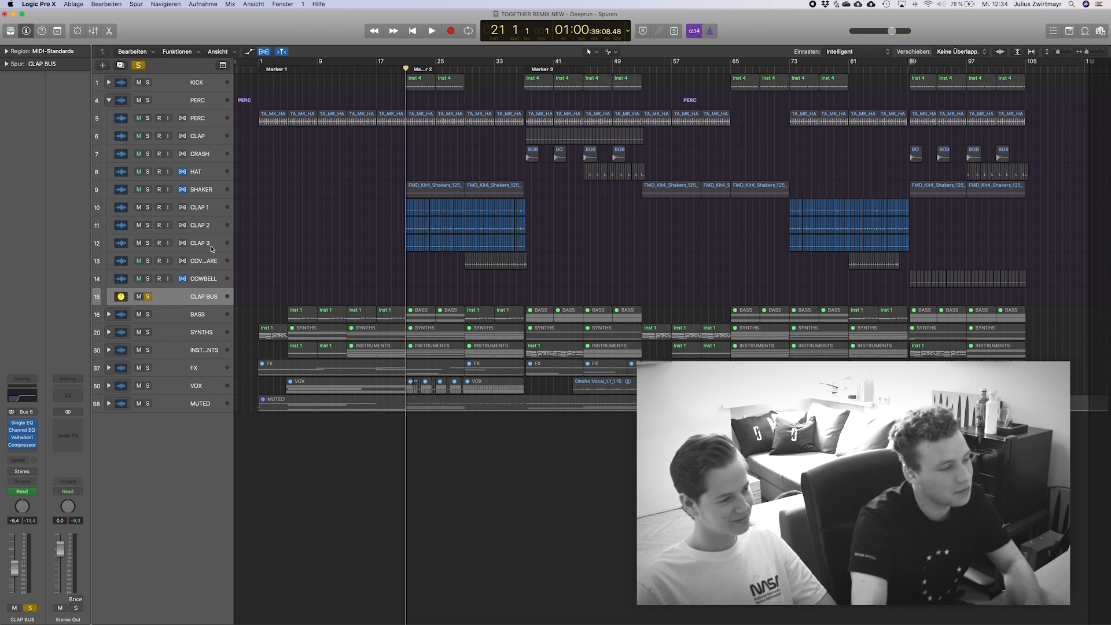
key("space")
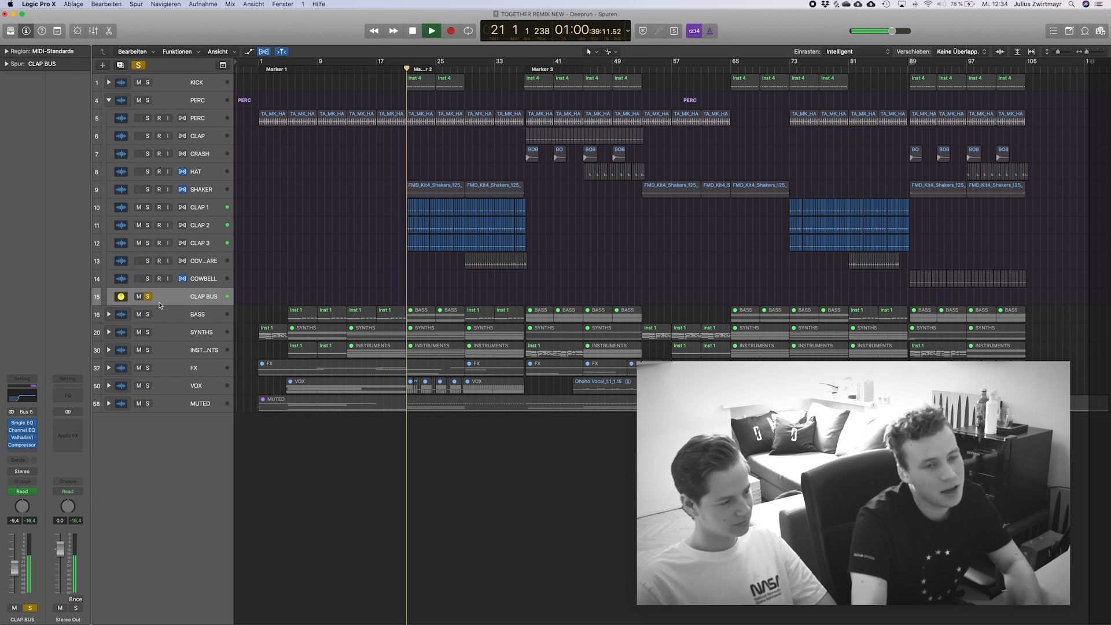
key("space")
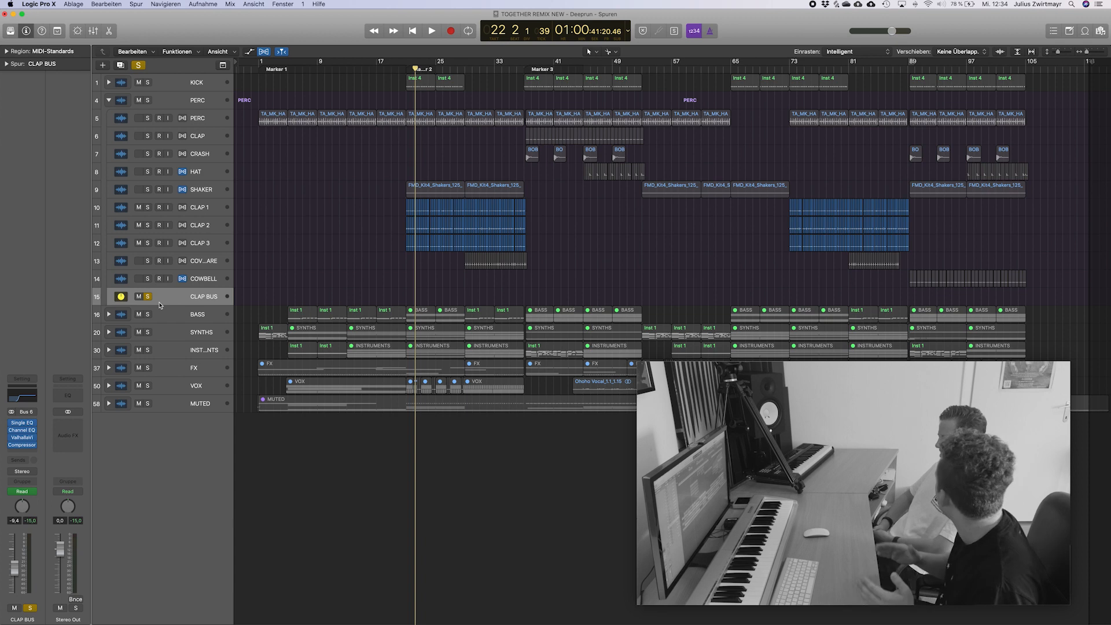
key("s")
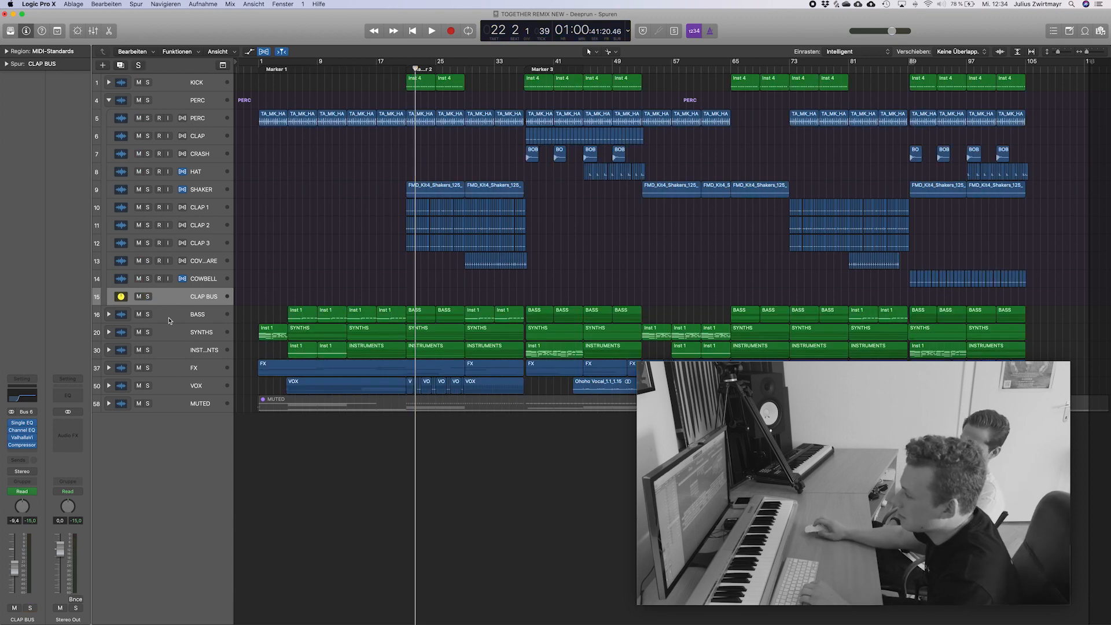
Audition the CLAP 1 track in solo from bar 21 and release its solo.
left_click(197, 250)
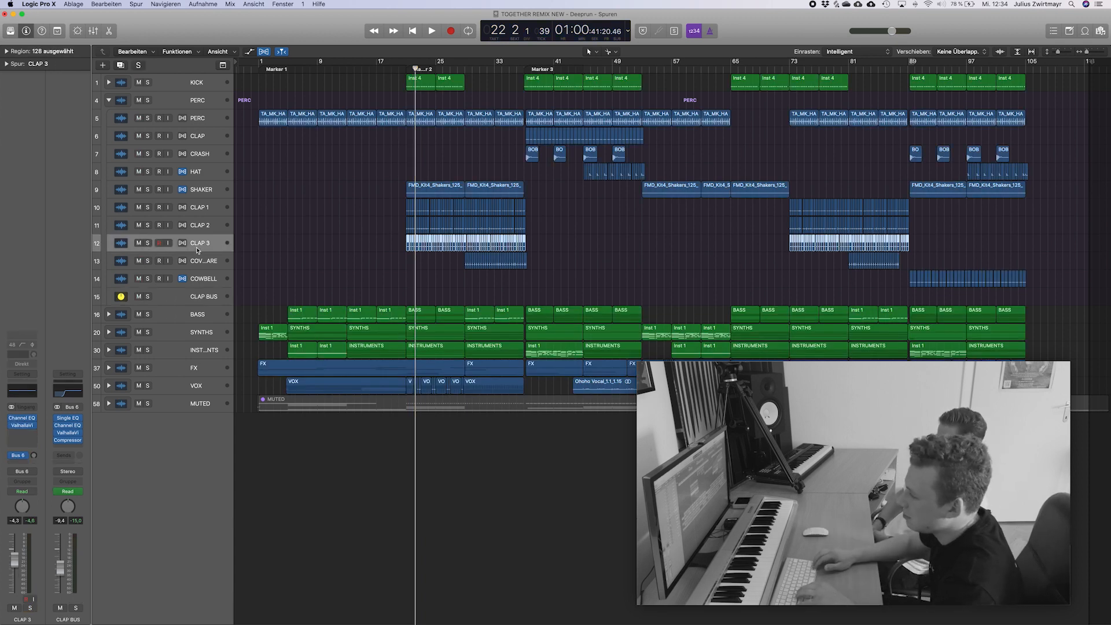
key("shift+Up")
key("shift+Up")
key("Down")
key("Up")
key("Up")
key("Up")
key("Up")
key("Down")
key("s")
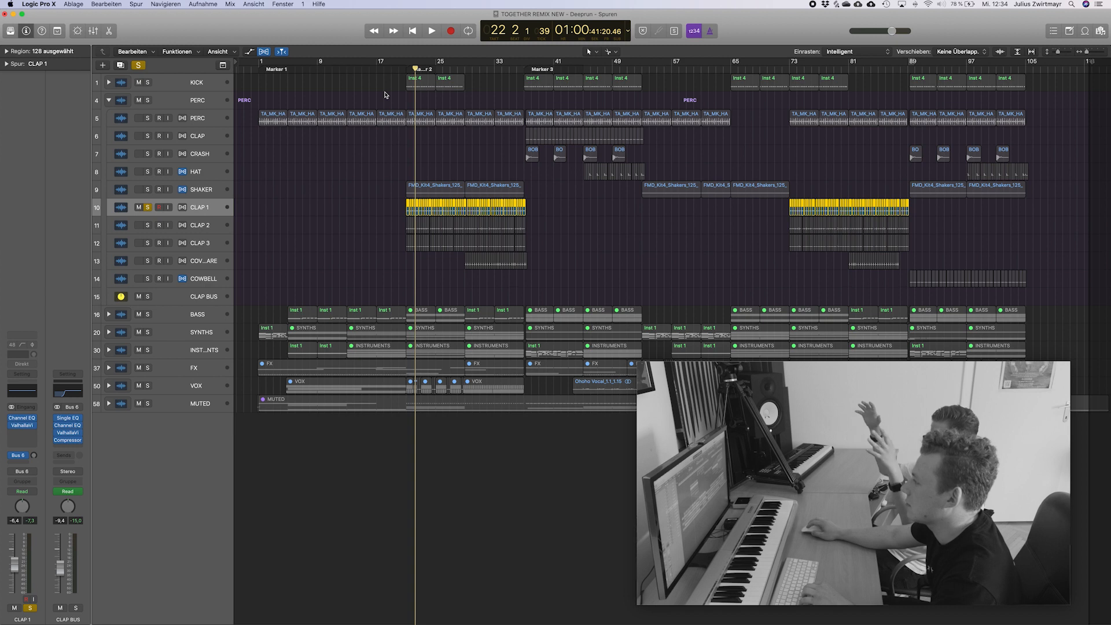
left_click_drag(414, 69, 406, 70)
left_click(394, 140)
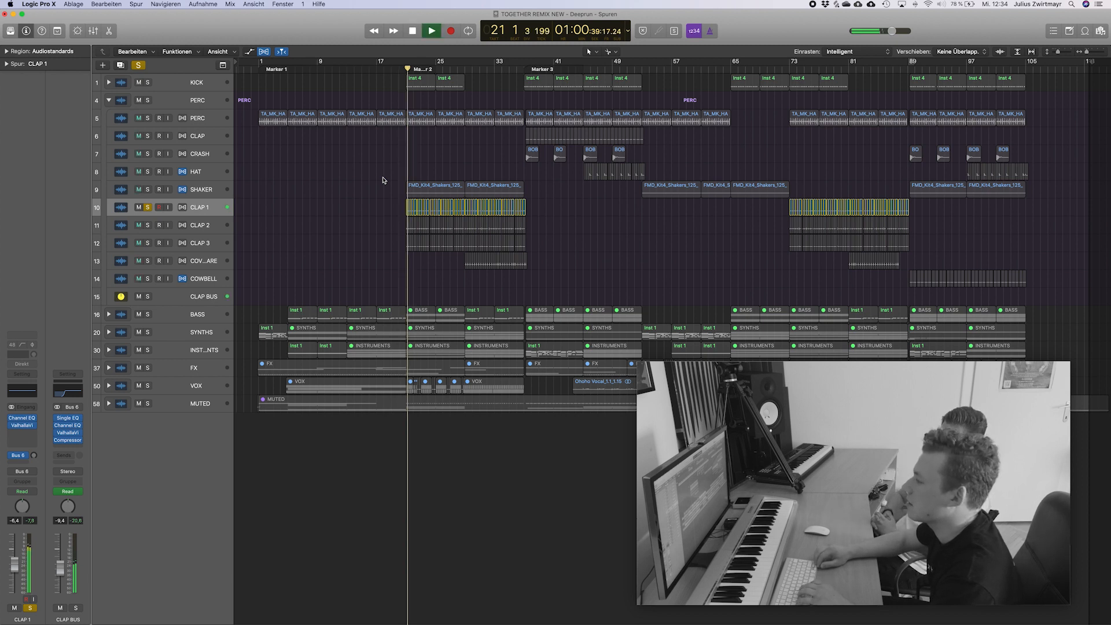
key("s")
Audition the CLAP 2 track in solo and release its solo.
key("Down")
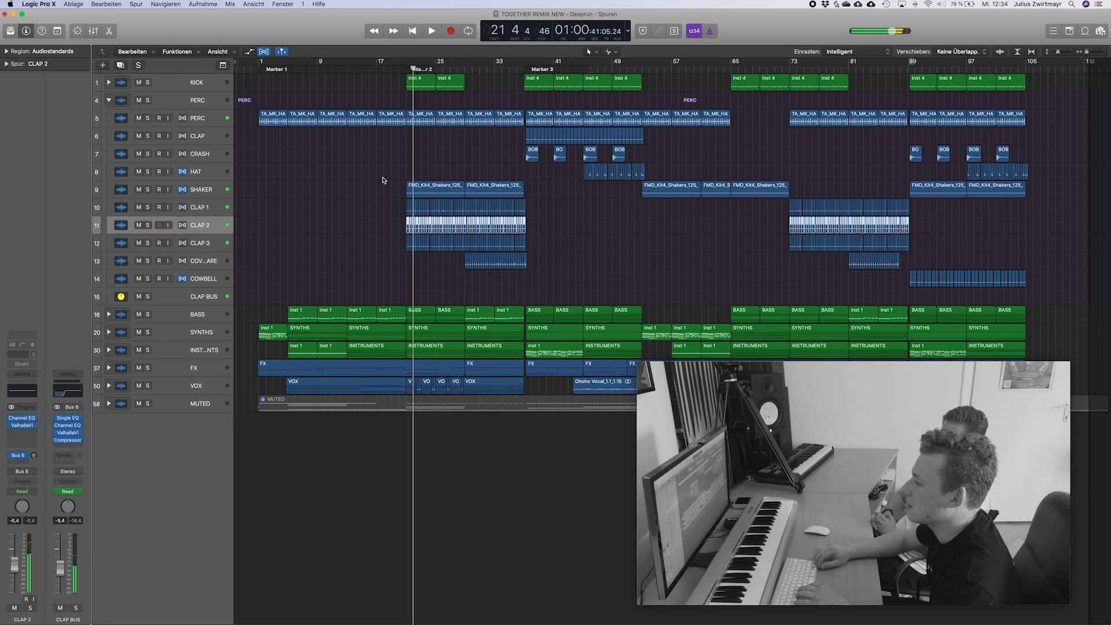
key("s")
key("space")
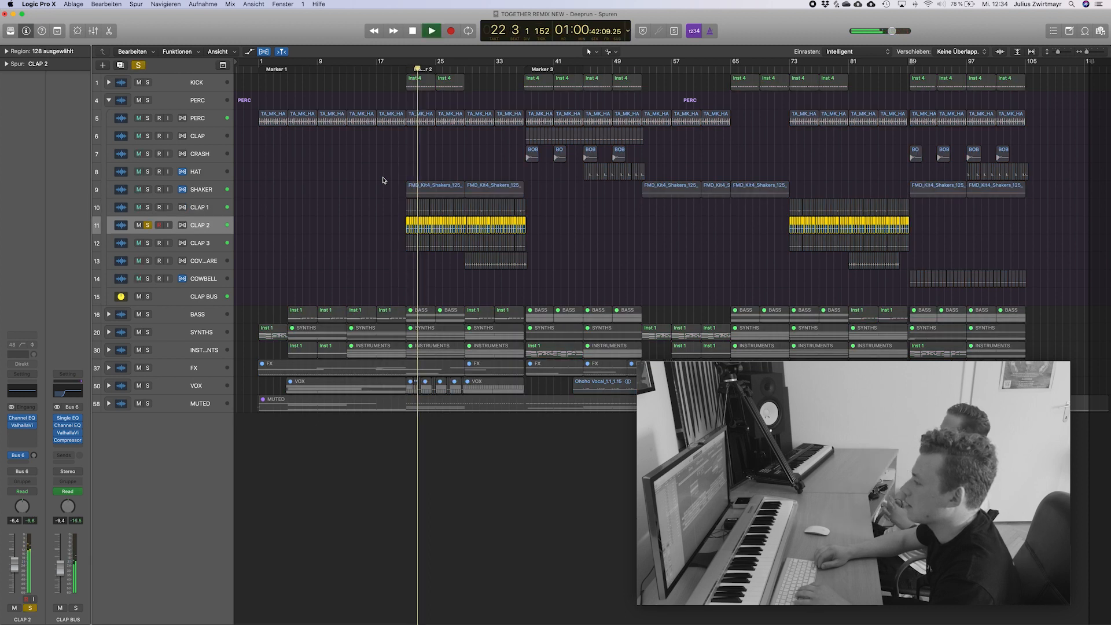
key("space")
key("s")
Audition the CLAP 3 track in solo and inspect its ValhallaVintageVerb reverb settings.
key("Down")
key("s")
key("space")
key("space")
key("s")
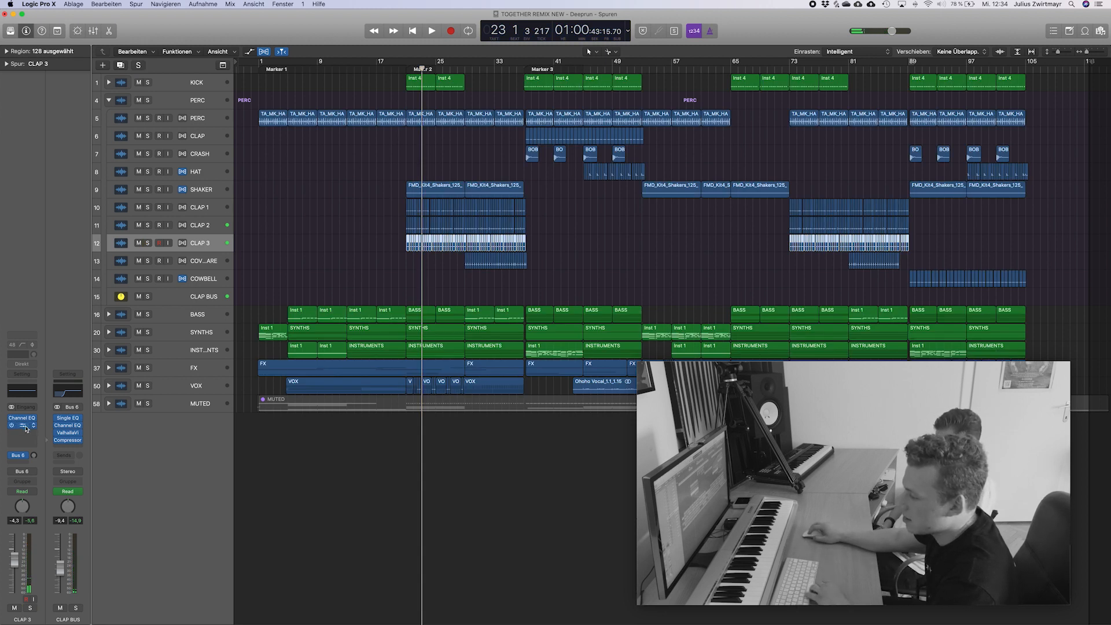
left_click(25, 426)
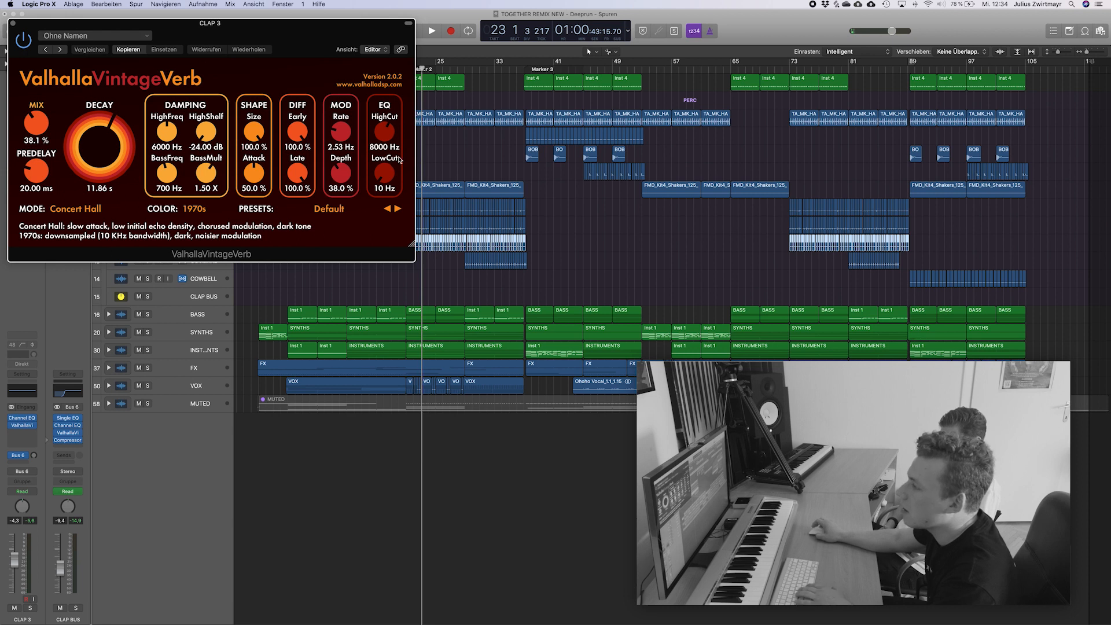
left_click(11, 23)
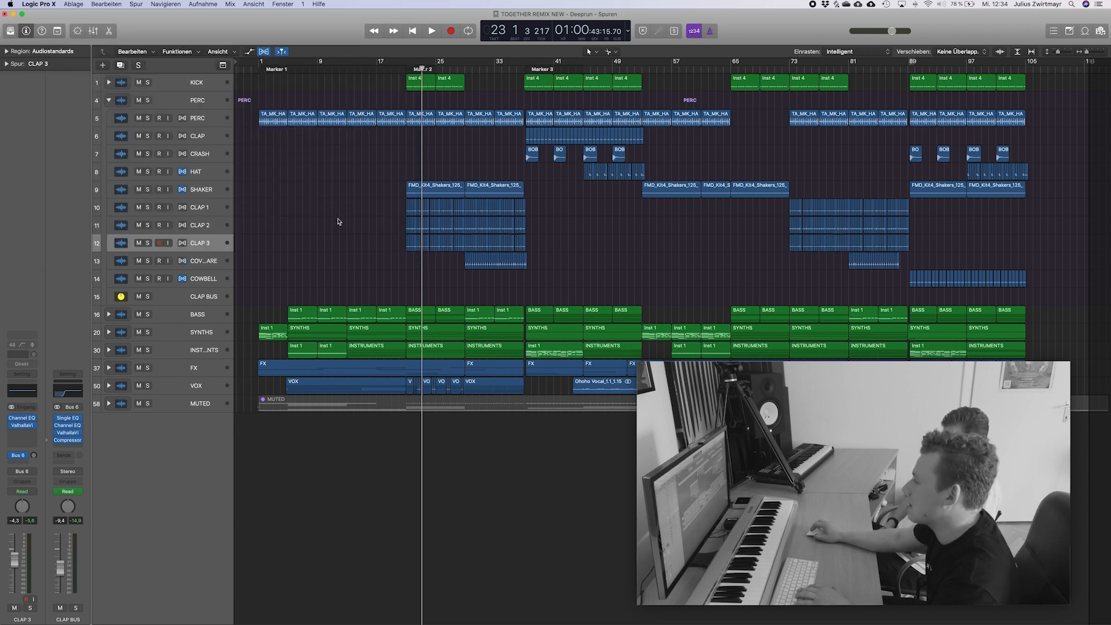
Audition the PERC stack in solo from bar 37, then move the playhead to bar 41.
mouse_move(517, 69)
left_mouse_down()
mouse_move(922, 66)
mouse_move(554, 69)
left_mouse_up()
left_click_drag(547, 125, 526, 136)
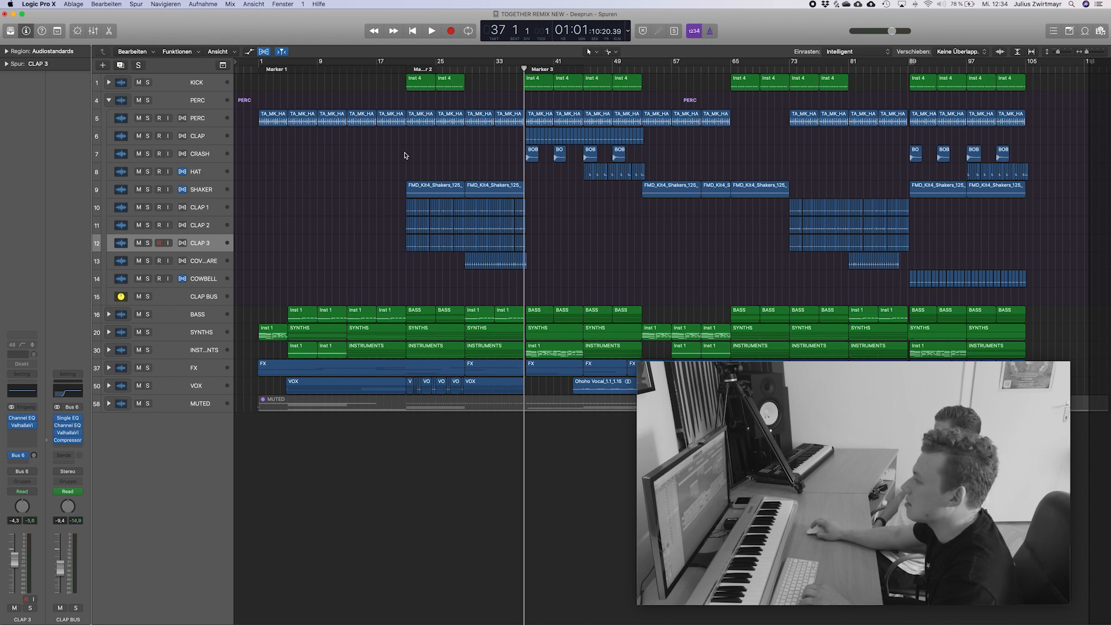
left_click(148, 100)
key("space")
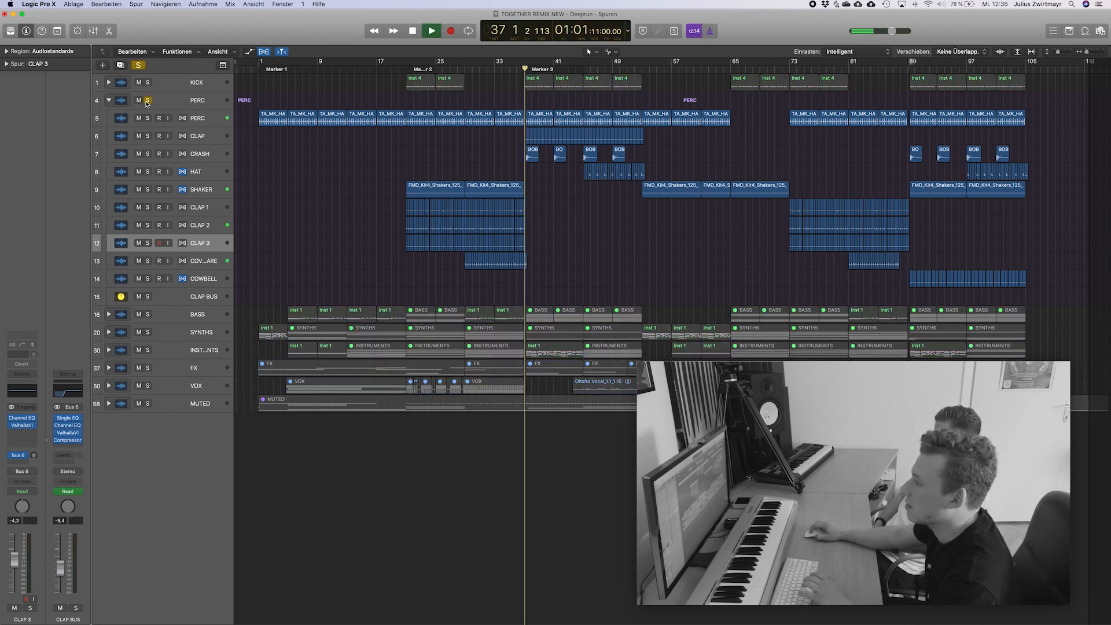
scroll(826, 163, "up", 5)
scroll(825, 162, "right", 2)
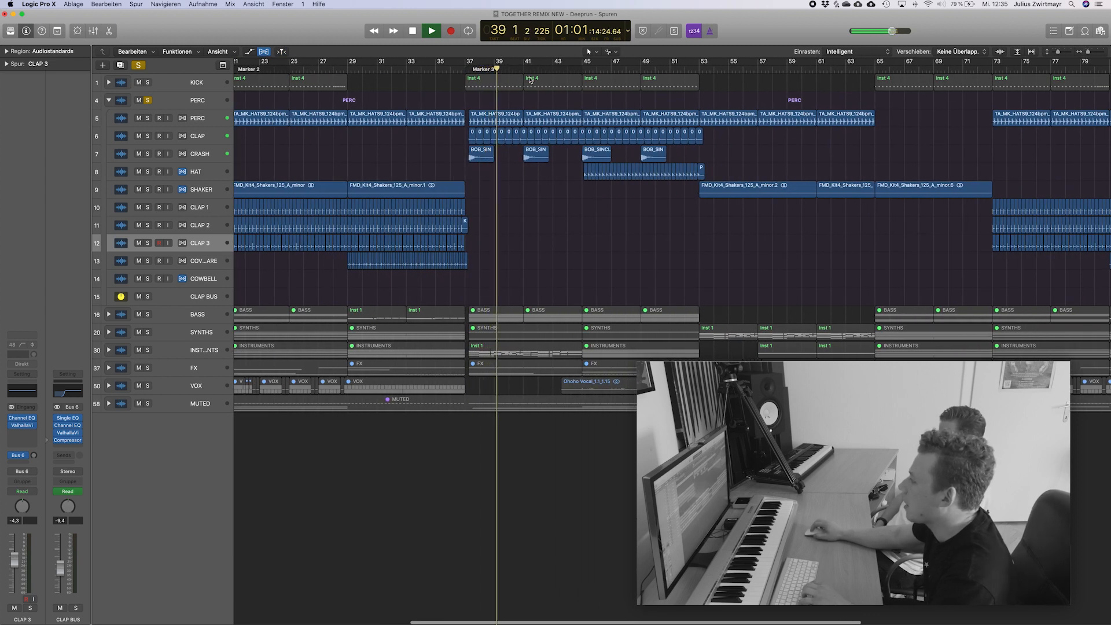
key("space")
left_click_drag(518, 68, 523, 68)
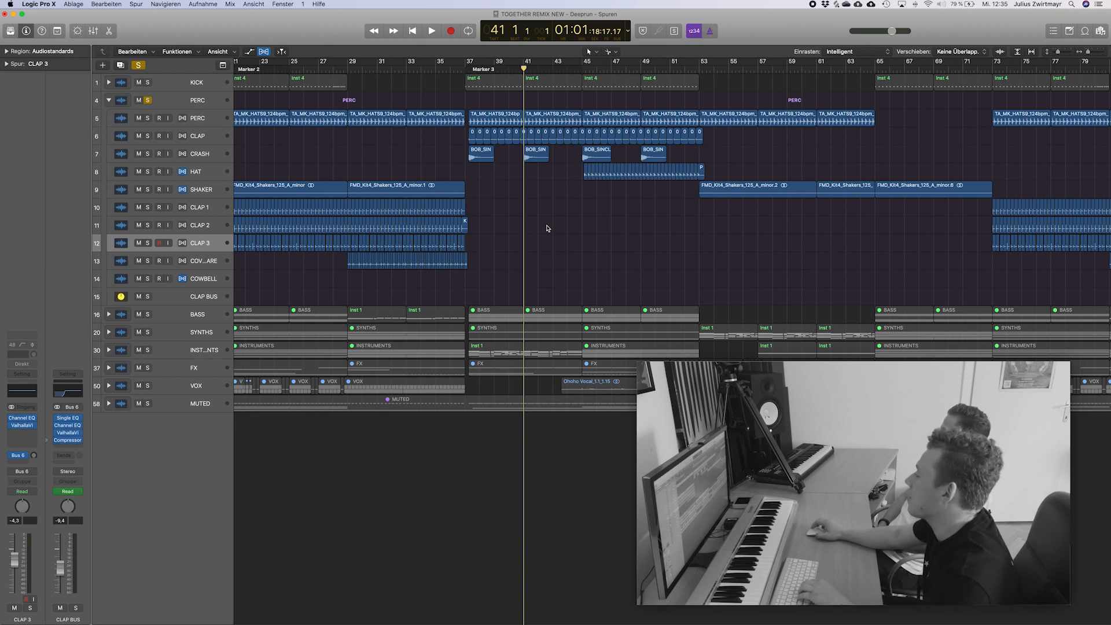
Set a cycle range from bar 89 to 93 and audition the COWBELL track in solo.
scroll(548, 228, "right", 2)
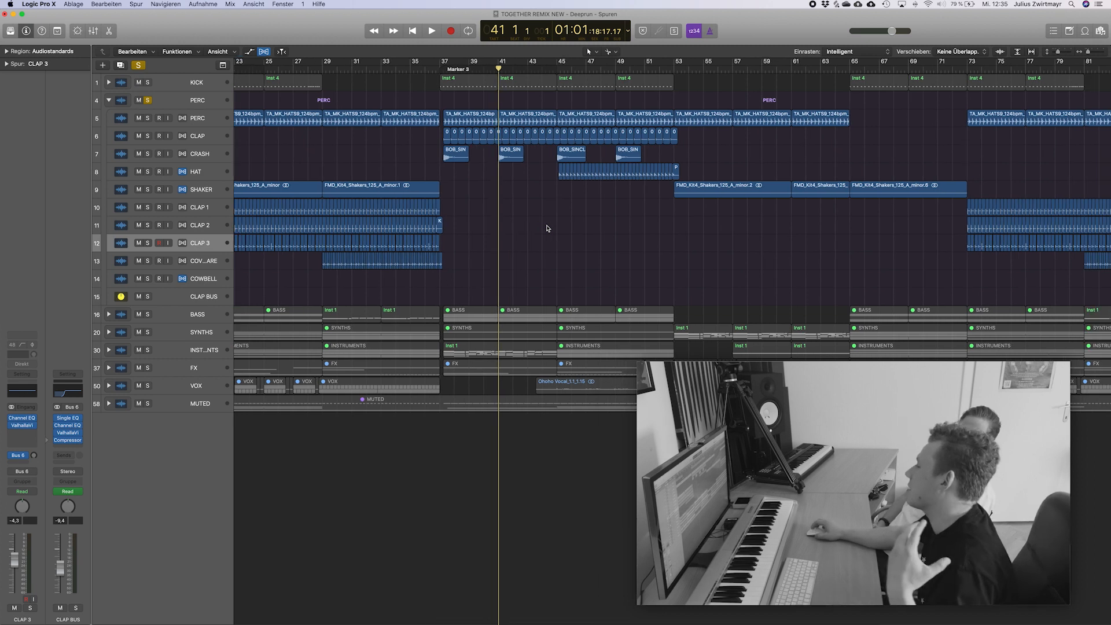
scroll(548, 228, "right", 20)
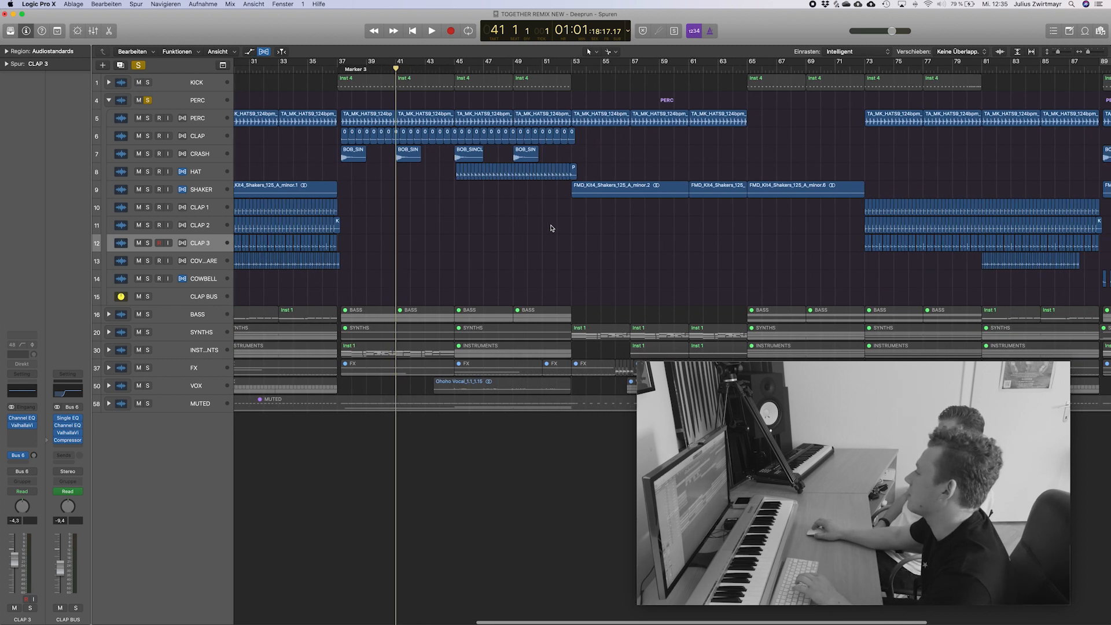
scroll(551, 228, "right", 12)
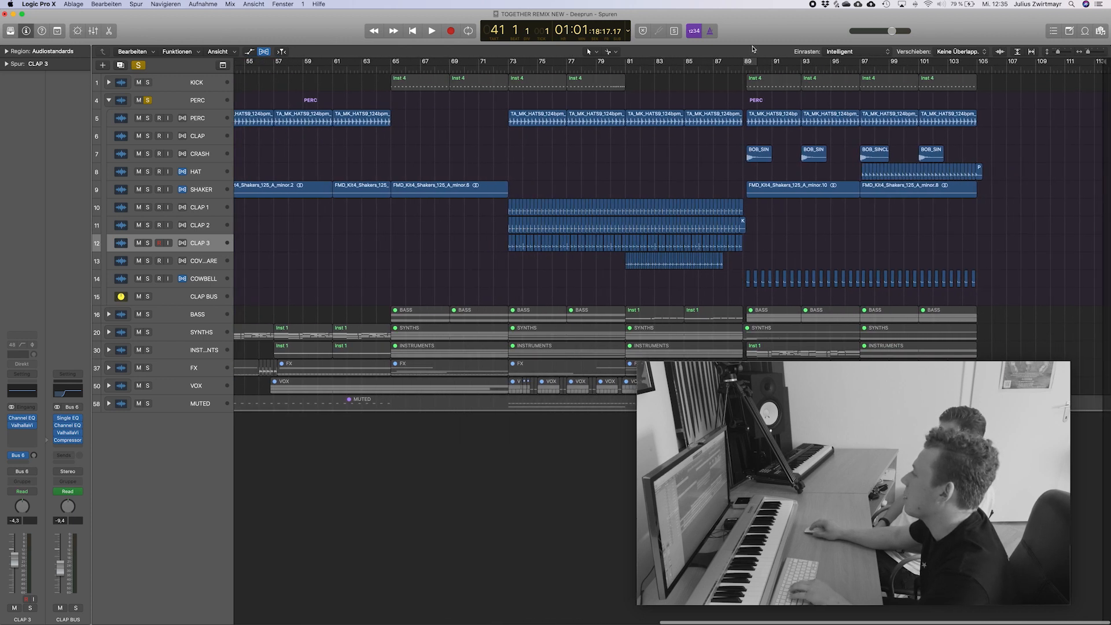
left_click_drag(746, 63, 801, 62)
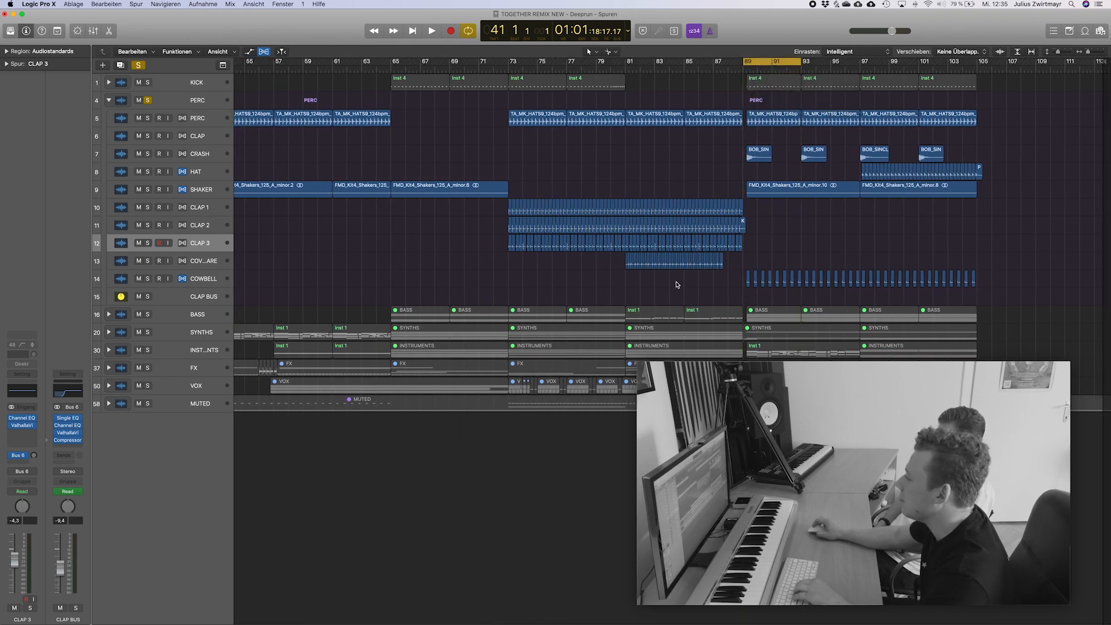
left_click(148, 279)
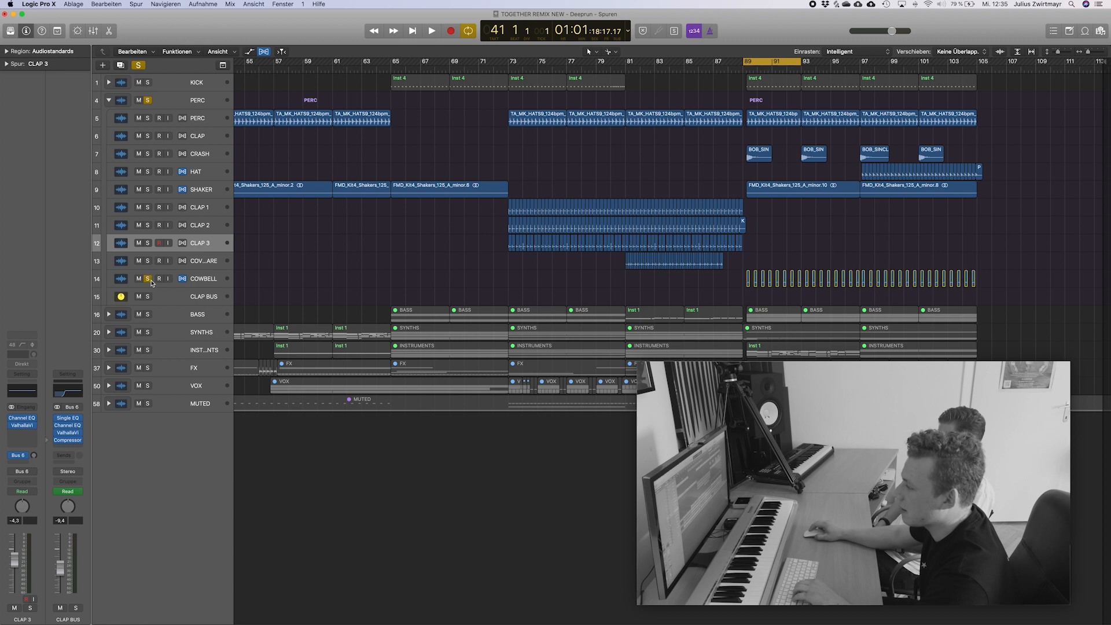
key("space")
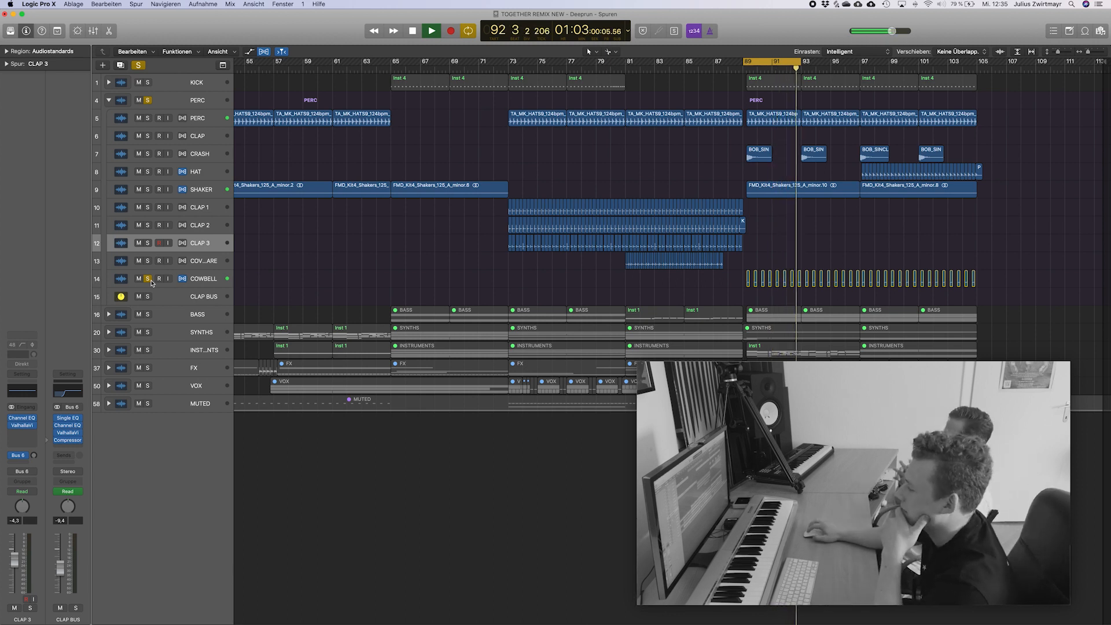
Release the solos on the COWBELL track and the PERC stack, stop playback and leave the editor area closed.
left_click(148, 280)
key("b")
key("space")
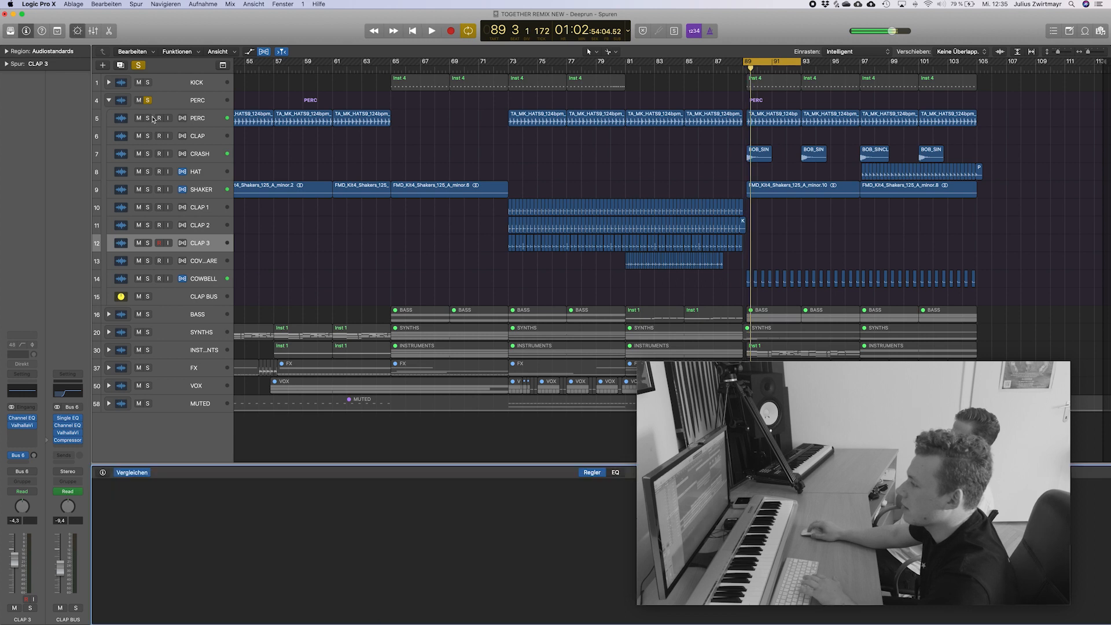
left_click(148, 101)
key("e")
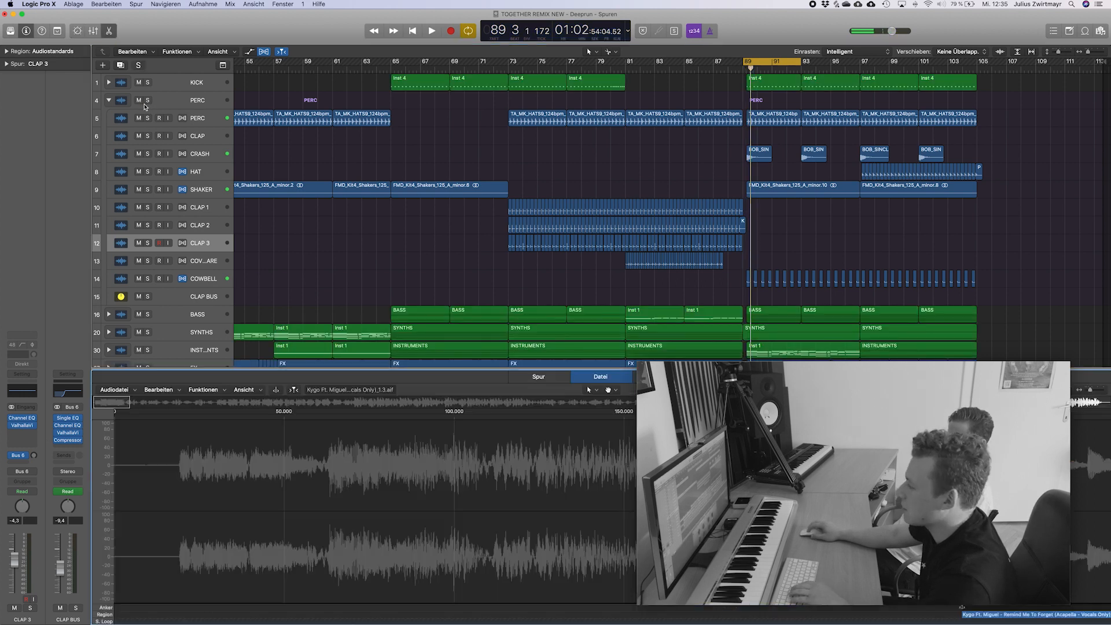
key("e")
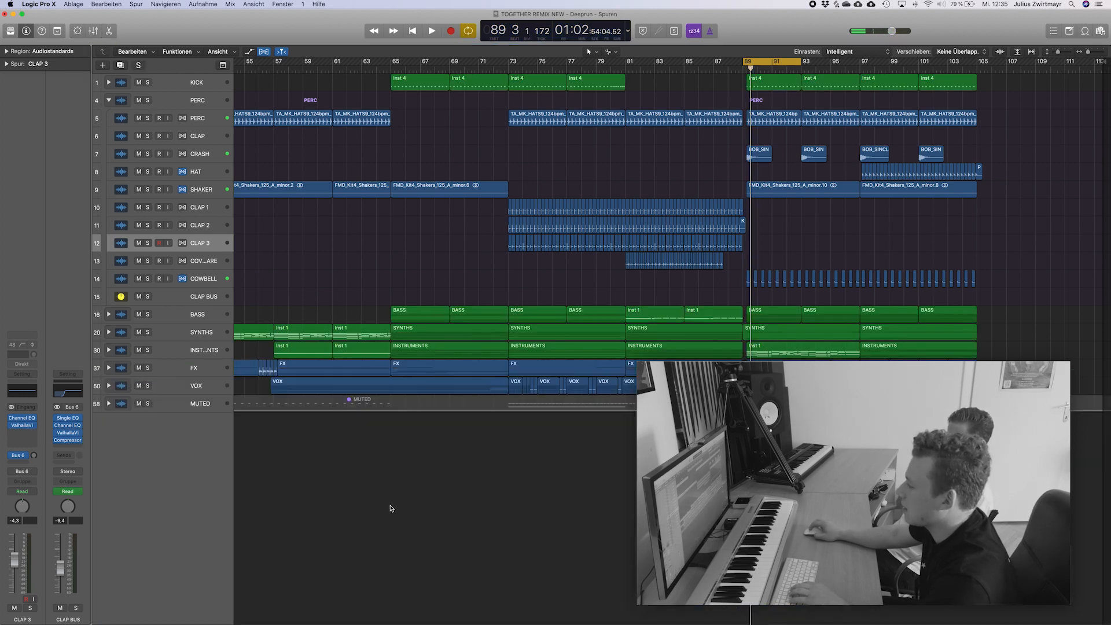
Collapse the PERC stack and expand the BASS stack to show its tracks in a taller view.
left_click(109, 101)
scroll(508, 447, "up", 10)
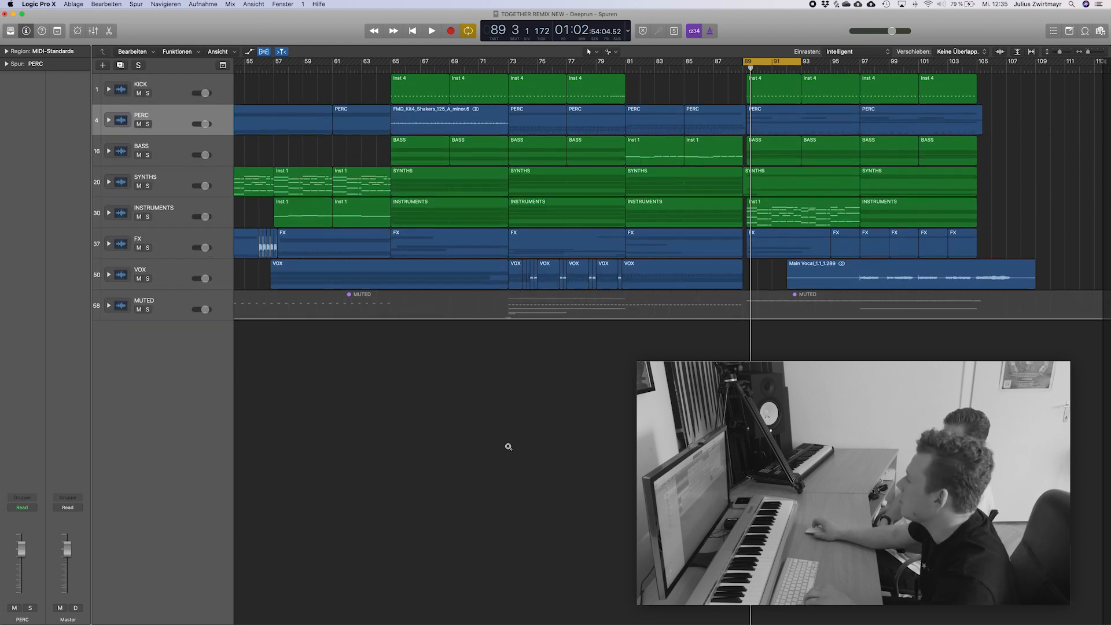
scroll(509, 447, "up", 4)
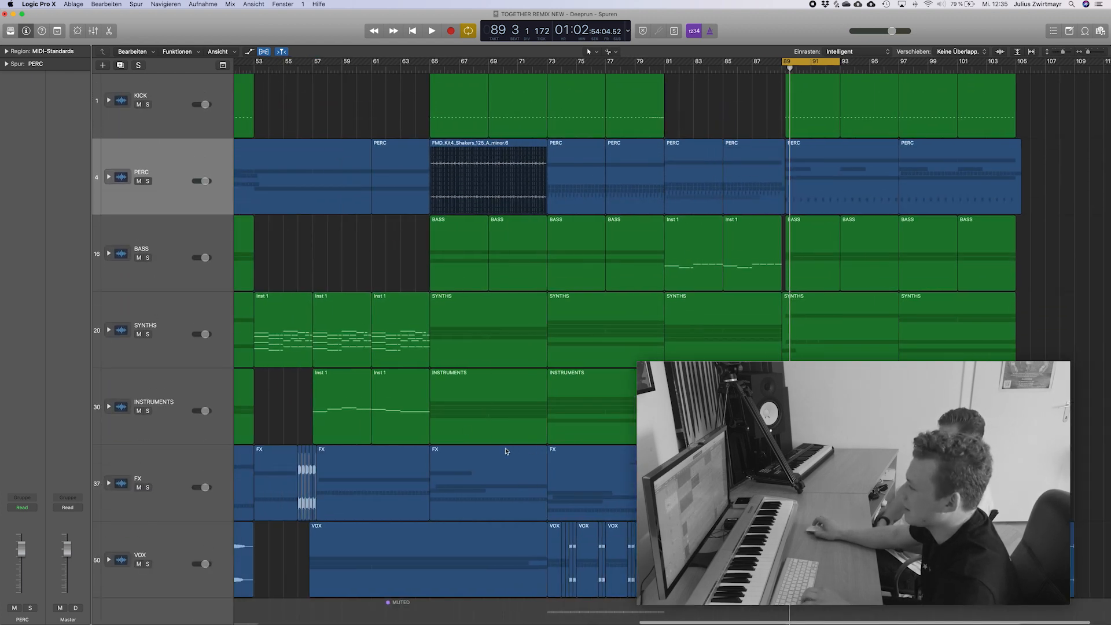
left_click(112, 256)
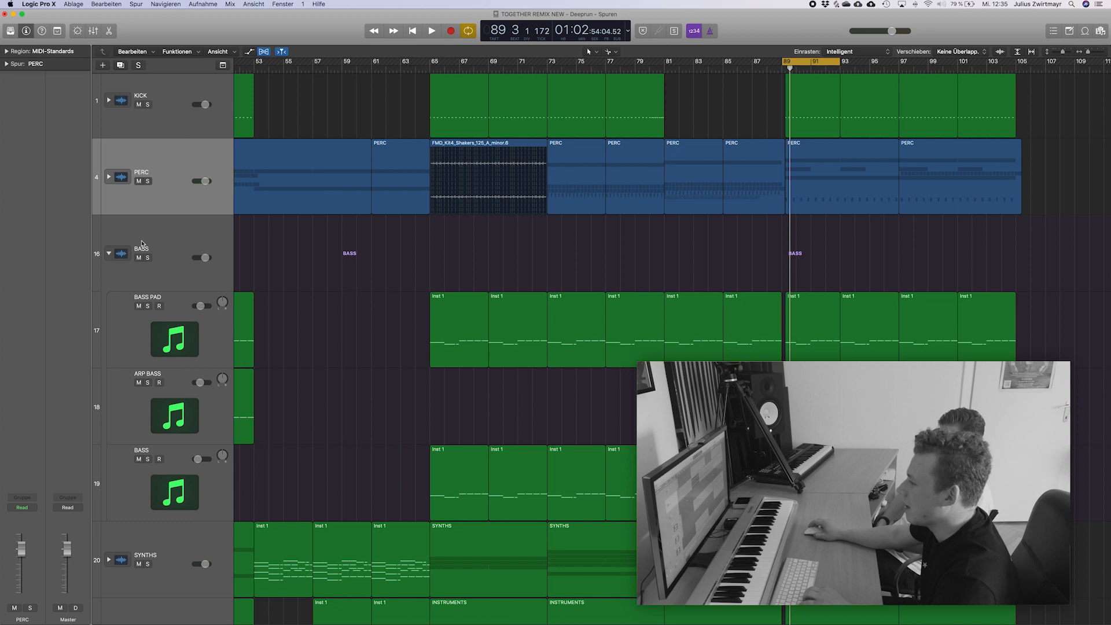
left_click(151, 244)
scroll(371, 266, "left", 5)
scroll(381, 276, "down", 6)
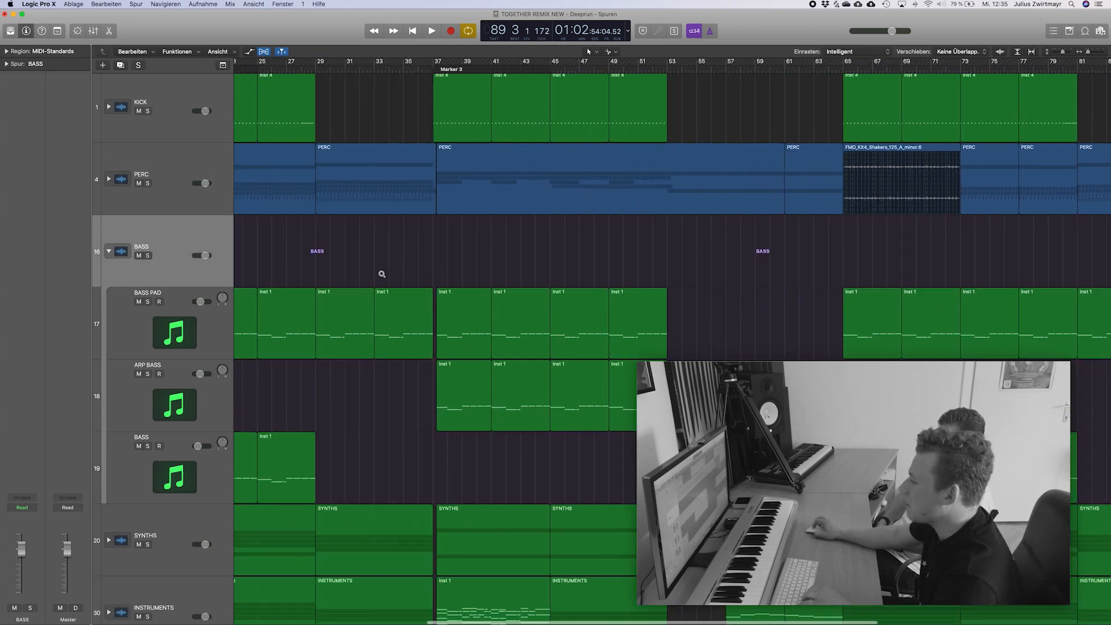
scroll(379, 276, "left", 3)
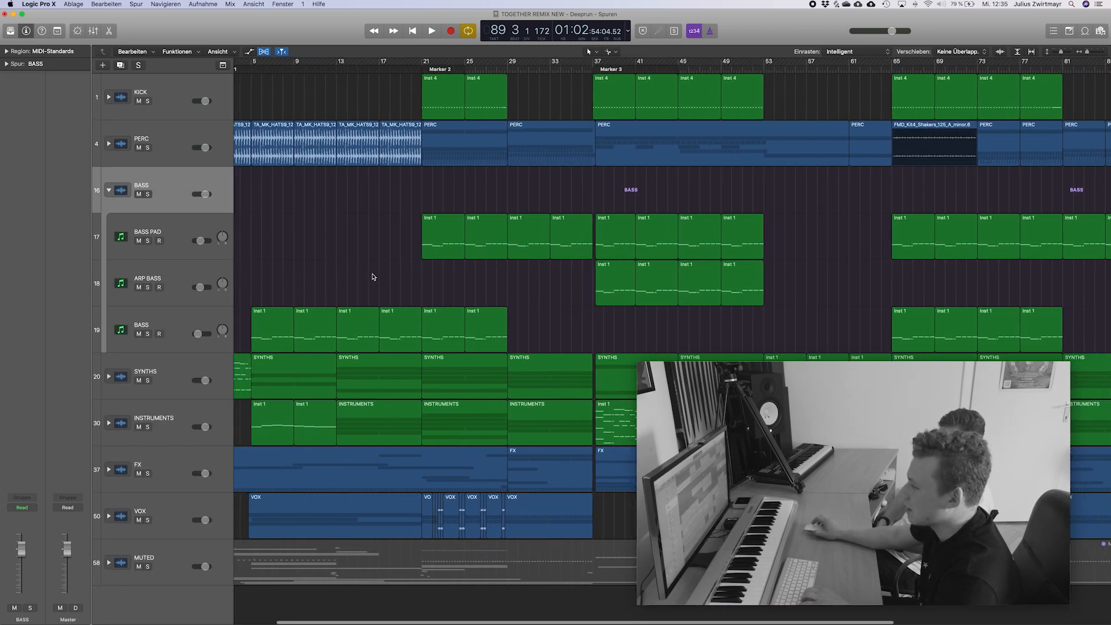
Audition the BASS PAD track in solo, turn cycle mode off and select the track to show its plug-ins.
left_click(444, 64)
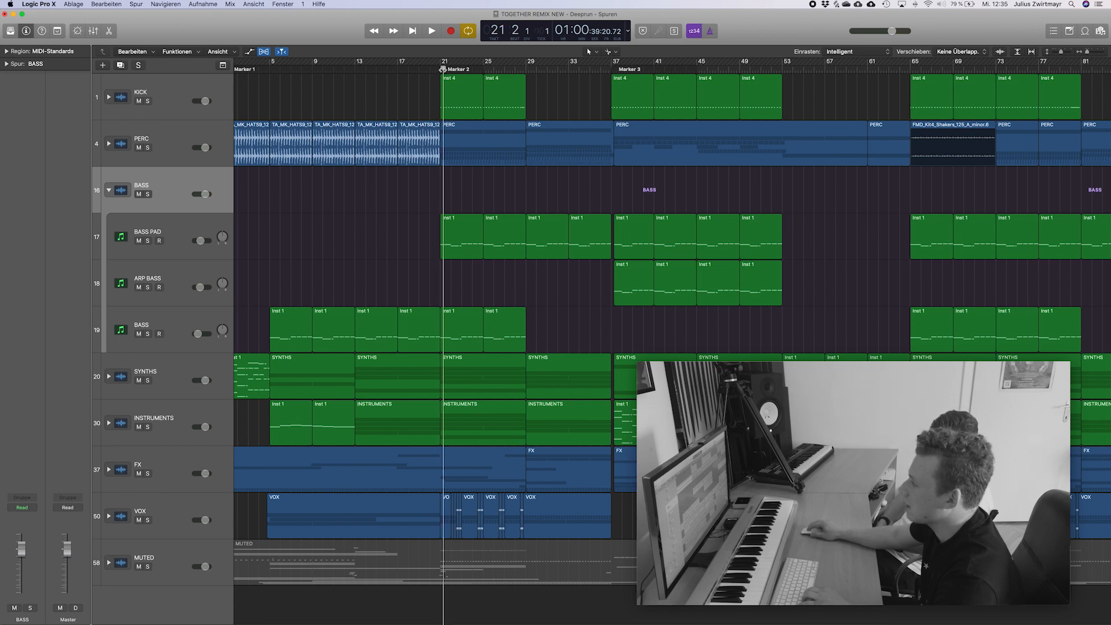
left_click(148, 240)
key("space")
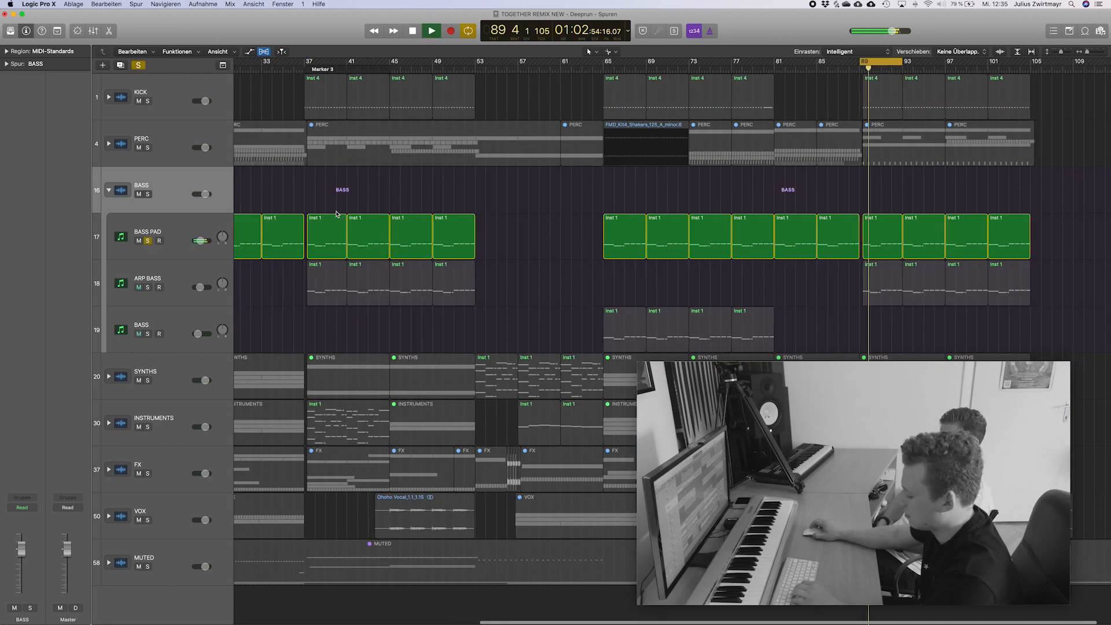
key("c")
scroll(336, 214, "left", 1)
left_click(192, 232)
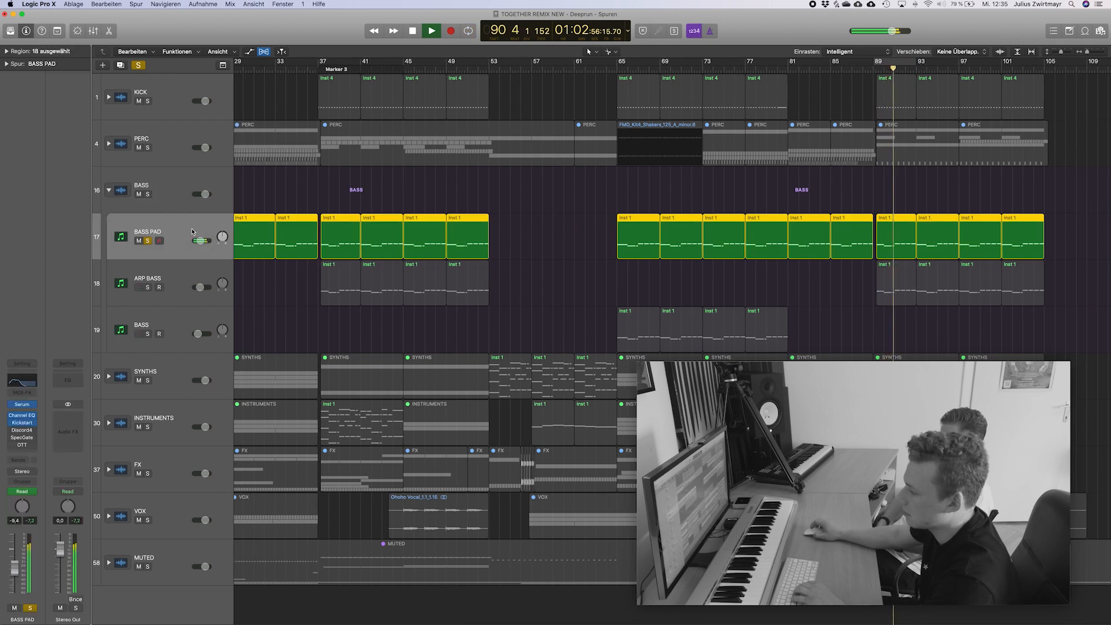
scroll(160, 319, "left", 1)
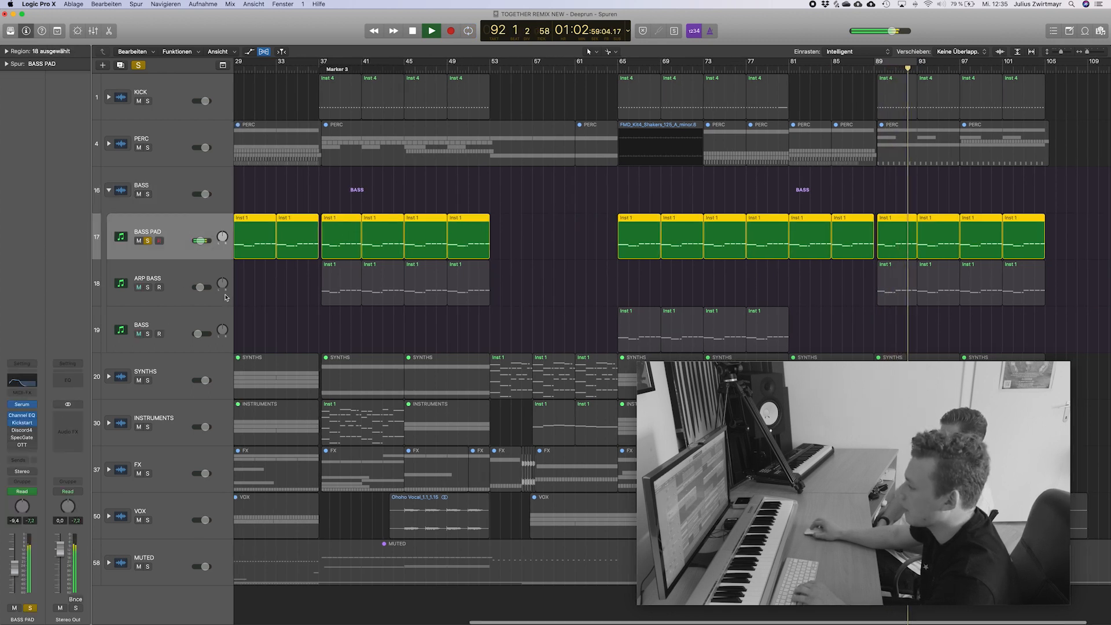
Audition ARP BASS in solo together with BASS PAD, select it to show its plug-ins and release both solos.
left_click(149, 287)
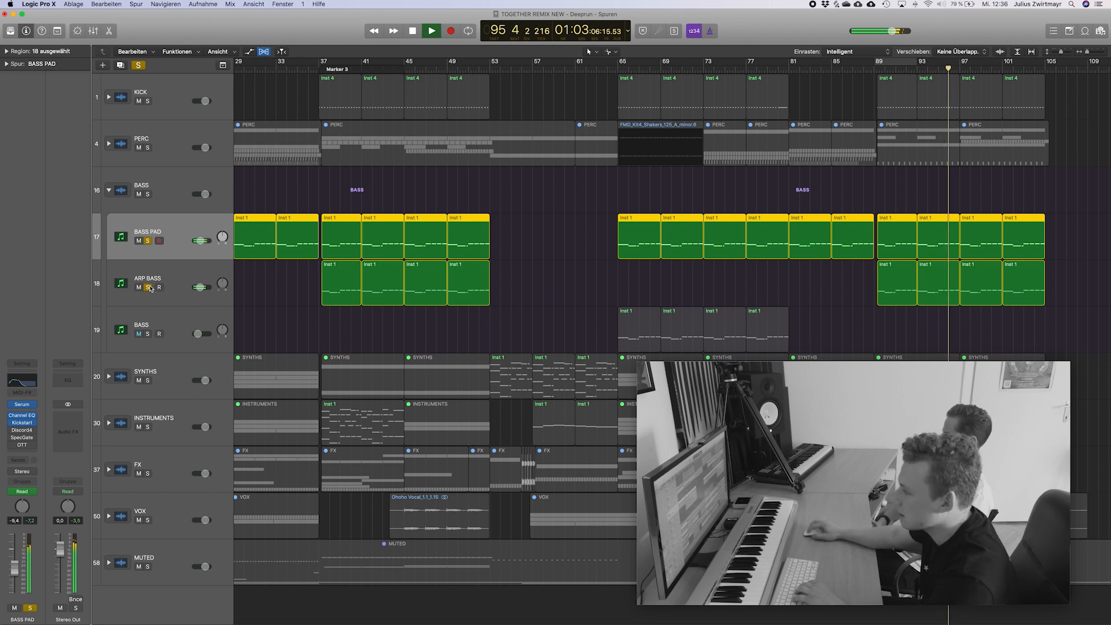
left_click(174, 293)
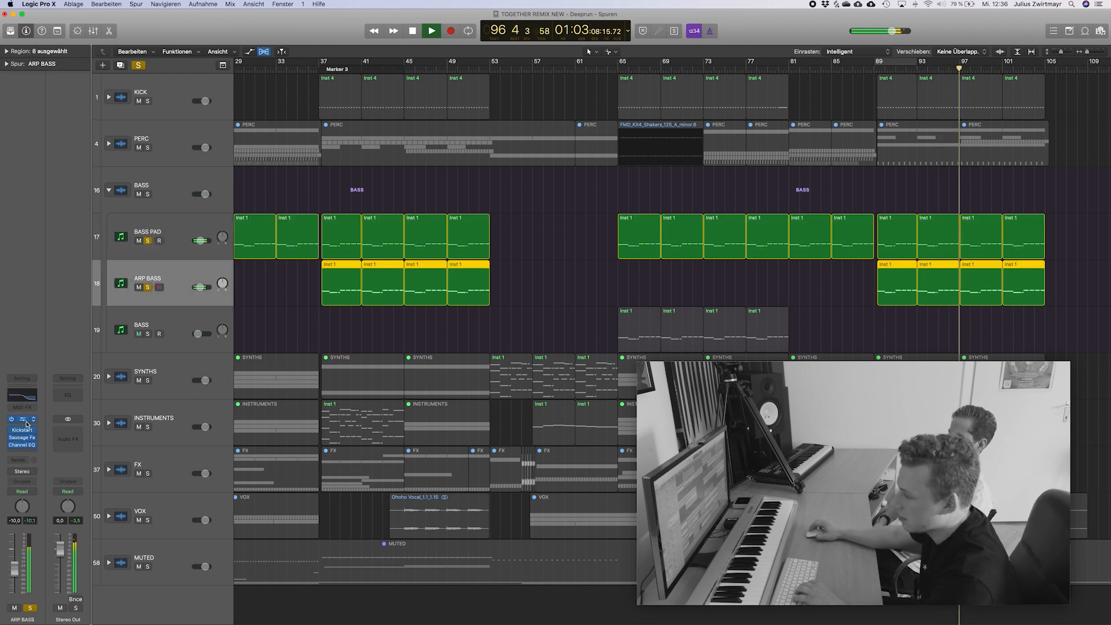
key("space")
key("s")
scroll(146, 229, "left", 1)
key("super+s")
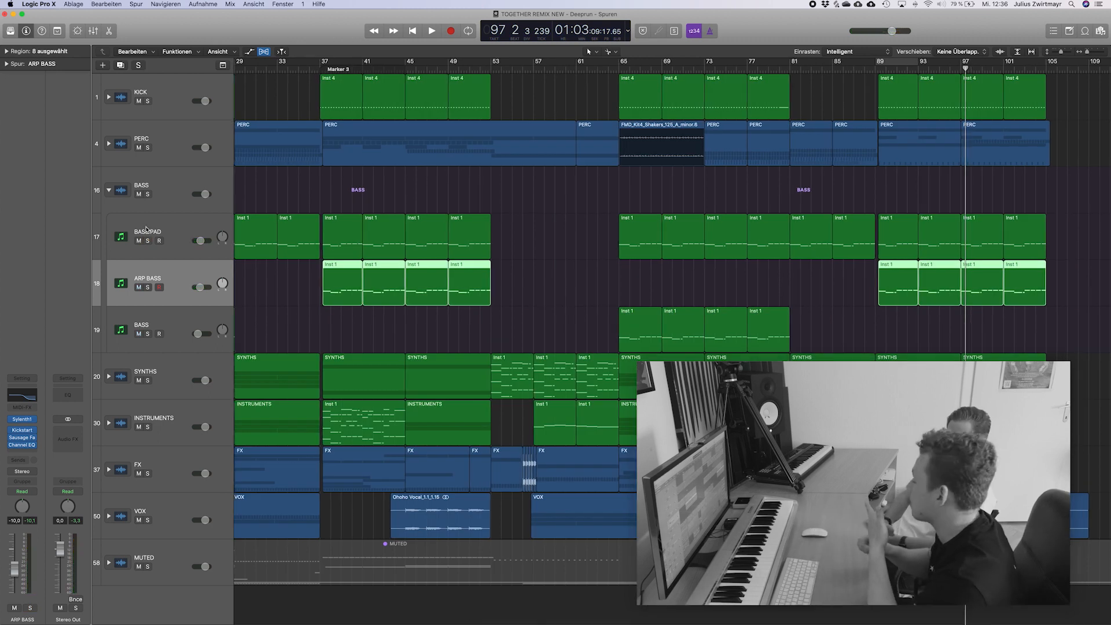
scroll(341, 245, "left", 1)
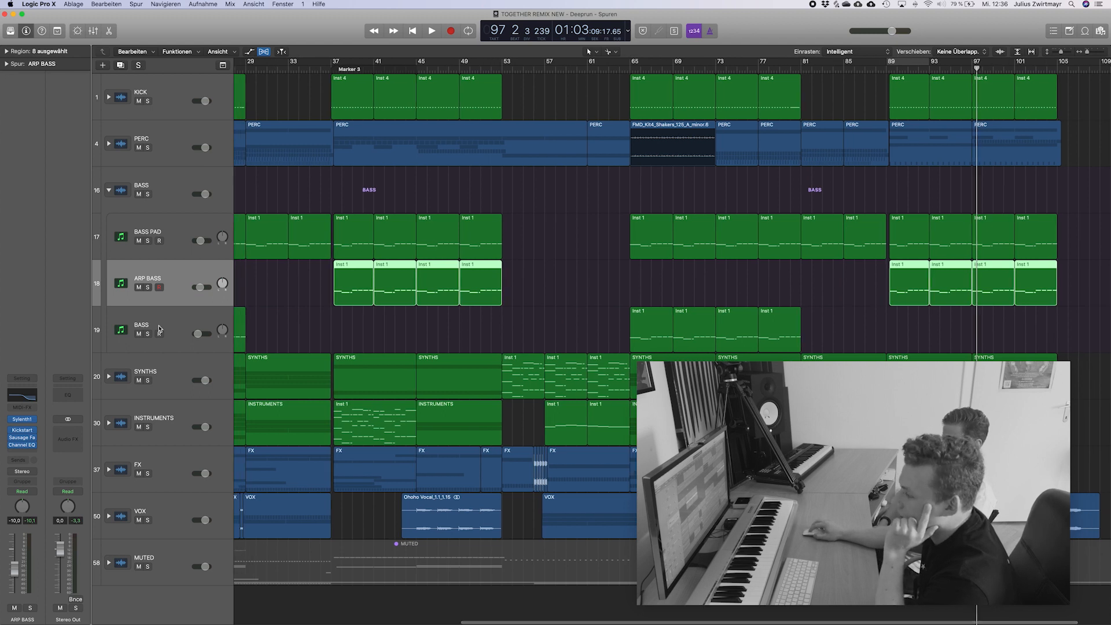
Audition the BASS track inside the BASS stack in solo from bar 65 and release its solo.
left_click(175, 333)
key("s")
left_click(631, 63)
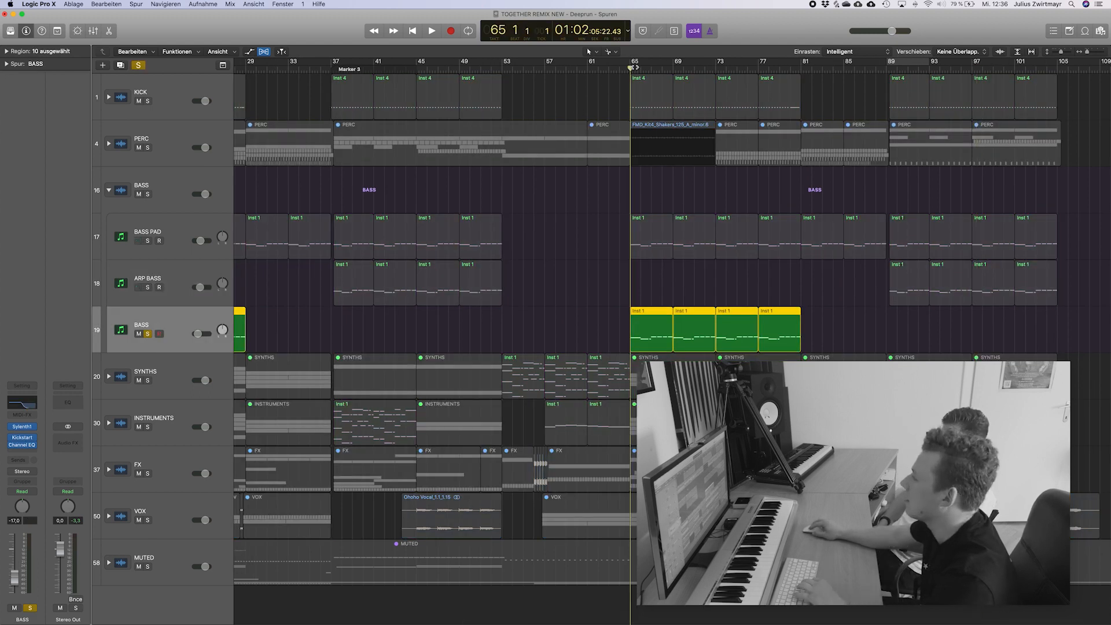
key("space")
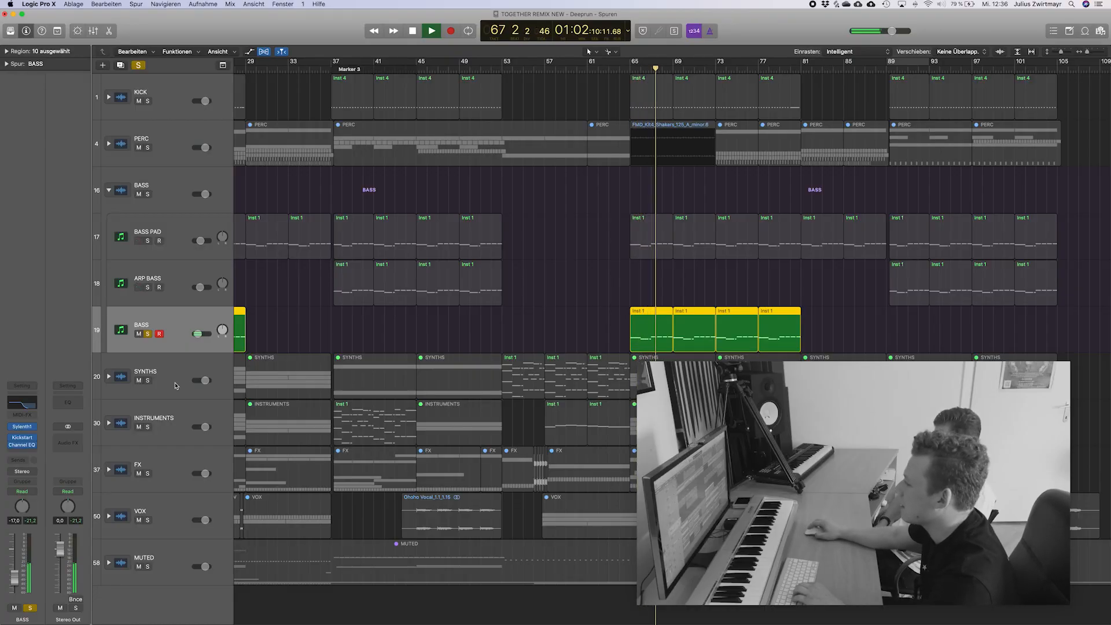
key("space")
key("s")
scroll(413, 375, "left", 5)
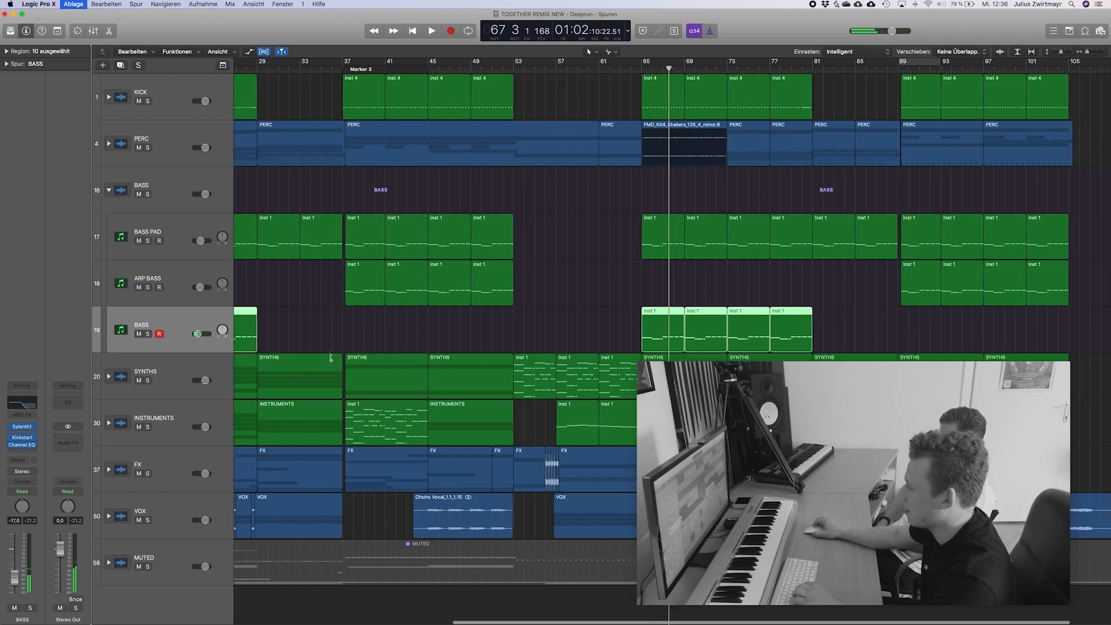
scroll(414, 375, "left", 10)
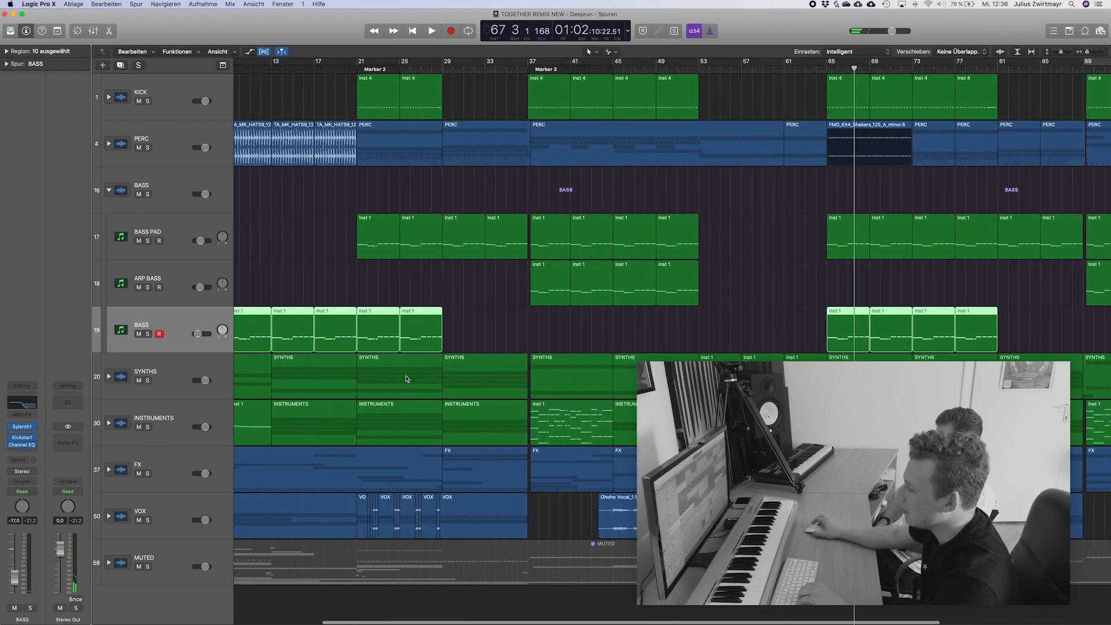
Collapse the BASS stack and expand the SYNTHS stack to show its tracks.
left_click(109, 191)
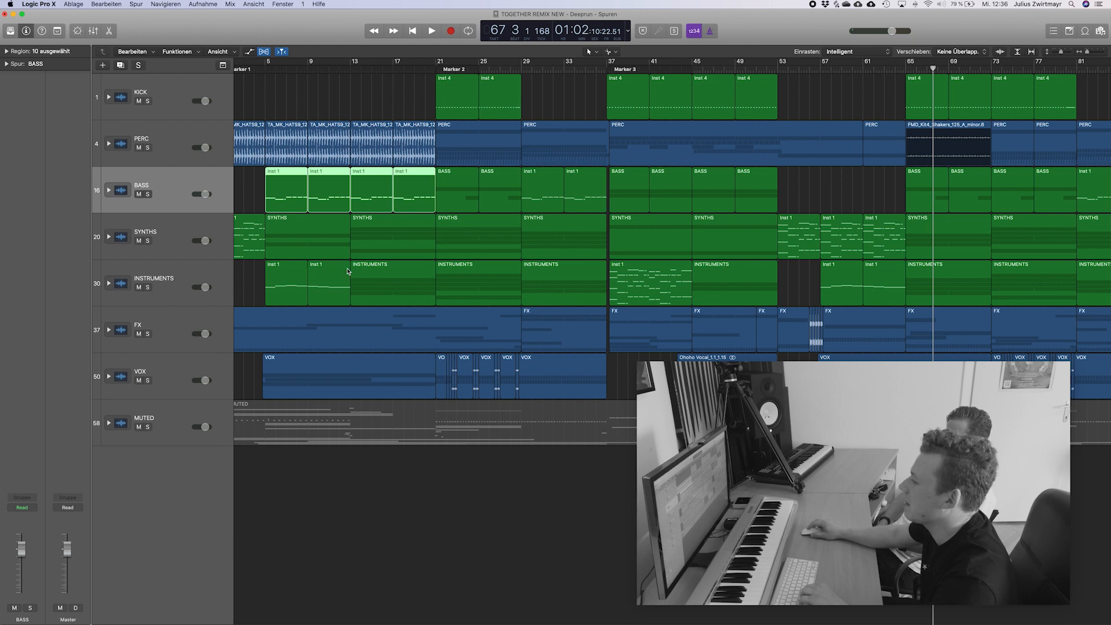
scroll(446, 308, "left", 3)
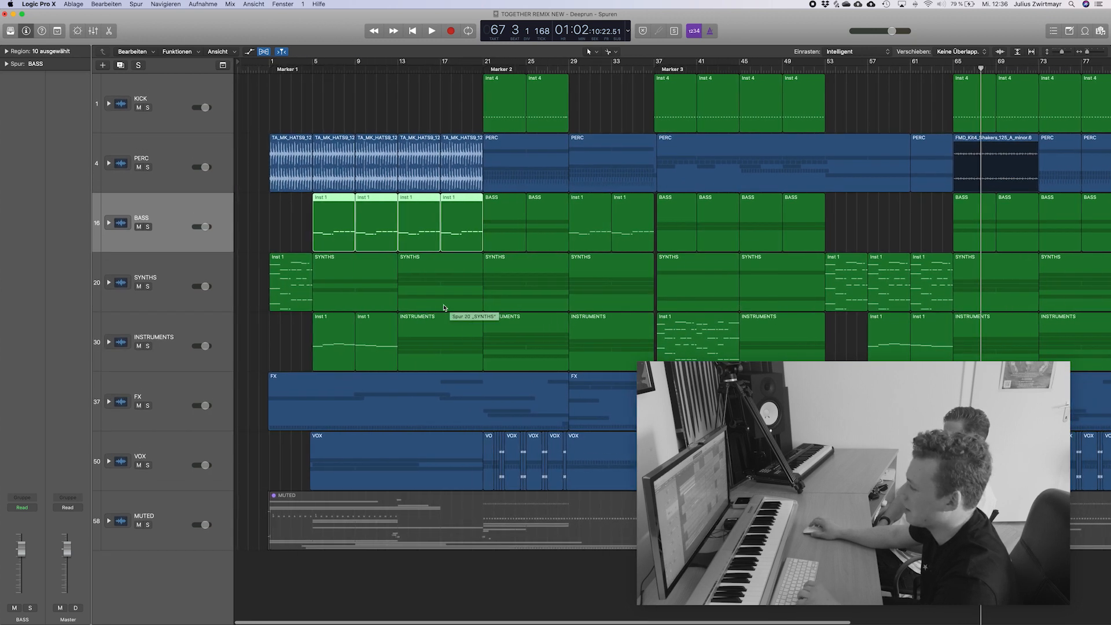
left_click(110, 248)
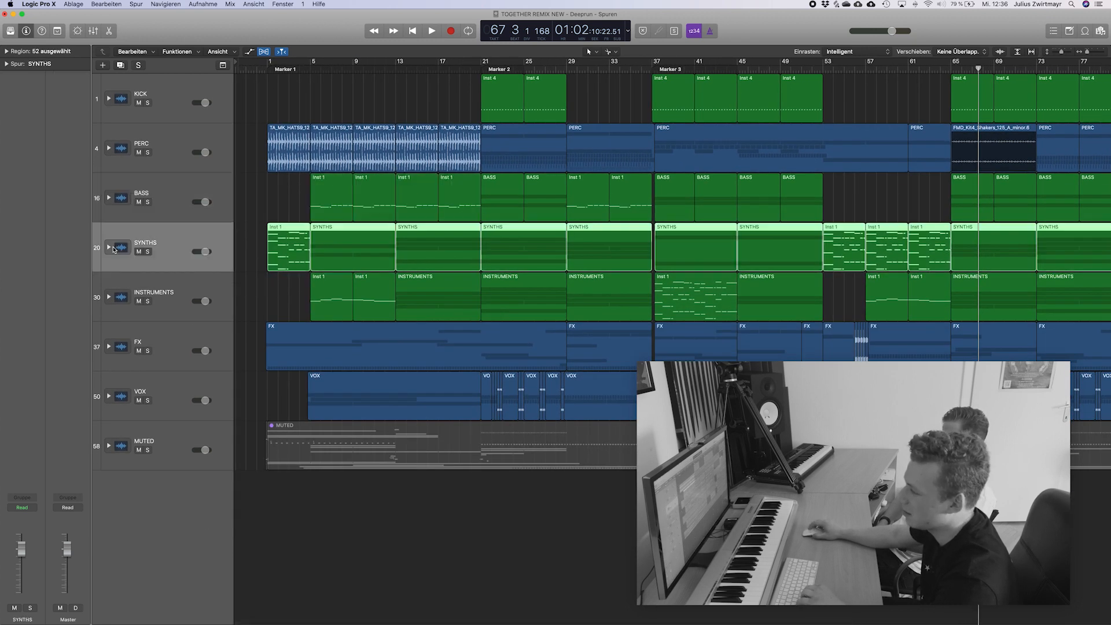
left_click(110, 249)
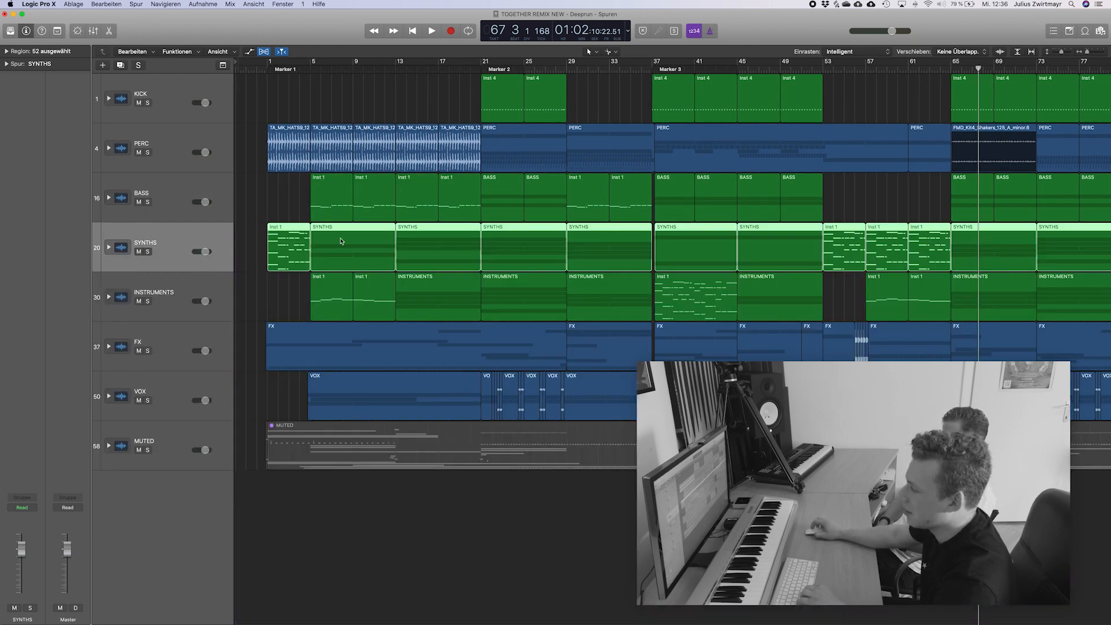
left_click(108, 247)
scroll(353, 269, "down", 3)
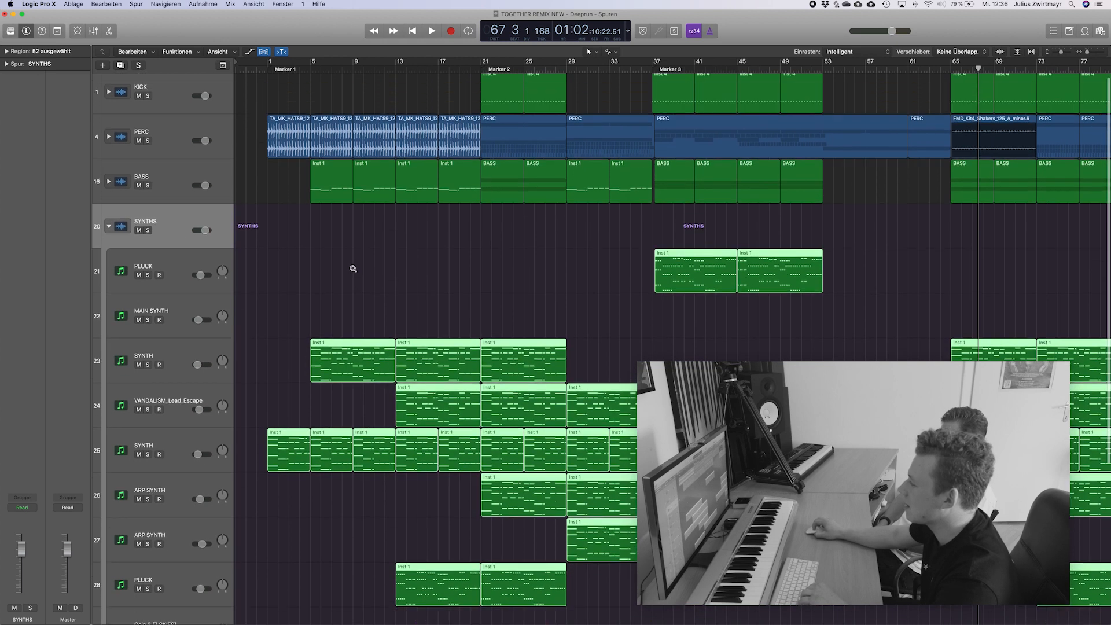
Audition the SYNTH track whose regions start at bar 1 in solo from bar 1, and select it to show its plug-ins.
scroll(353, 268, "down", 3)
left_click(351, 225)
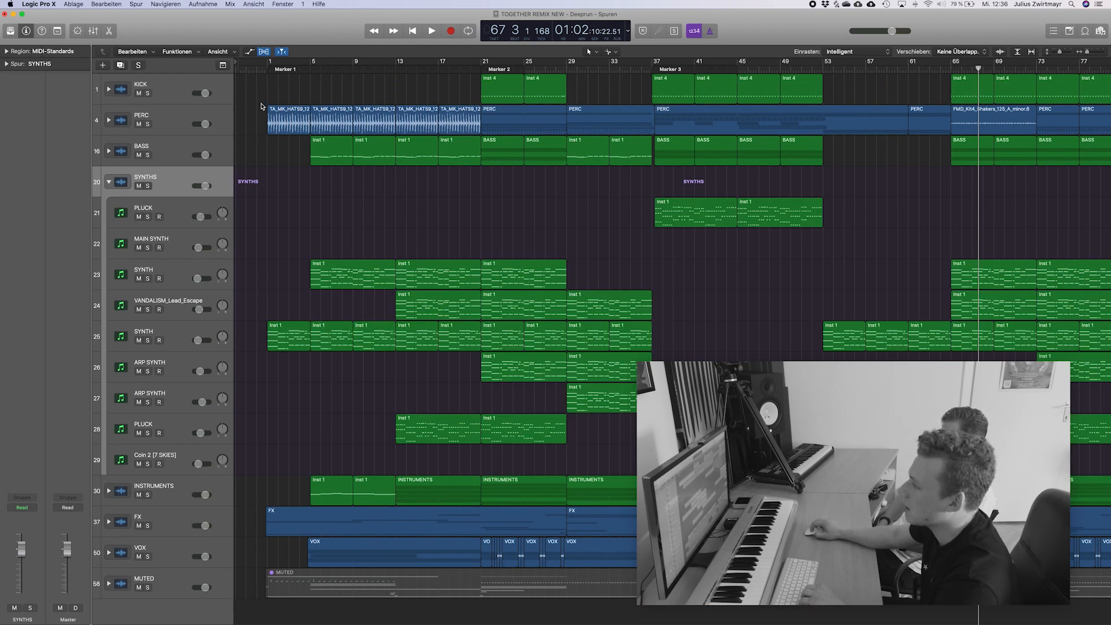
left_click(267, 71)
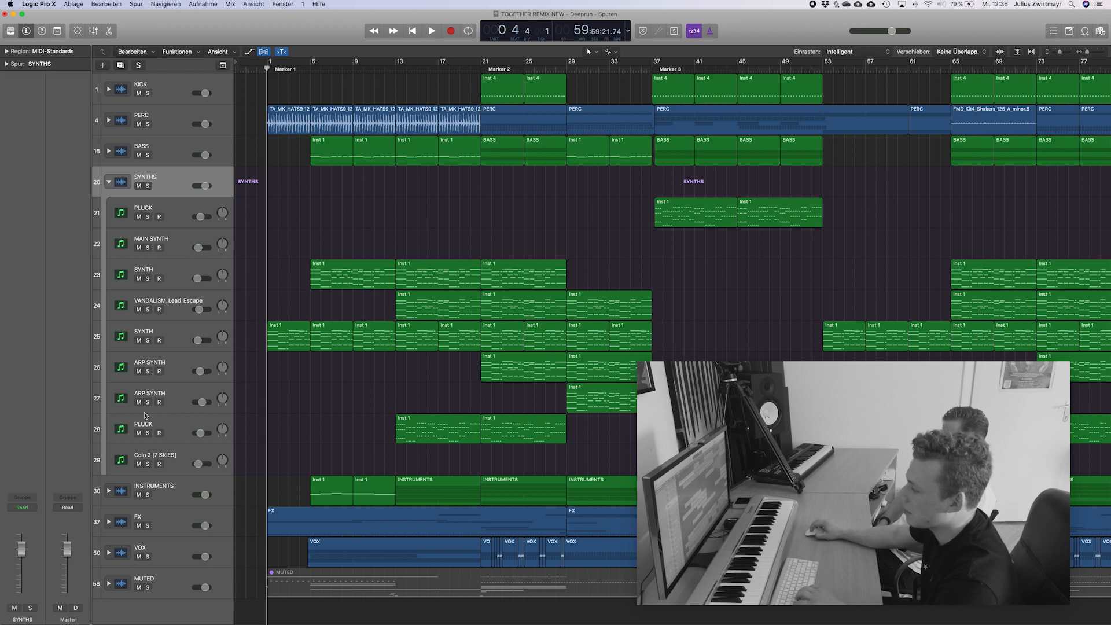
left_click(148, 342)
key("space")
left_click(187, 345)
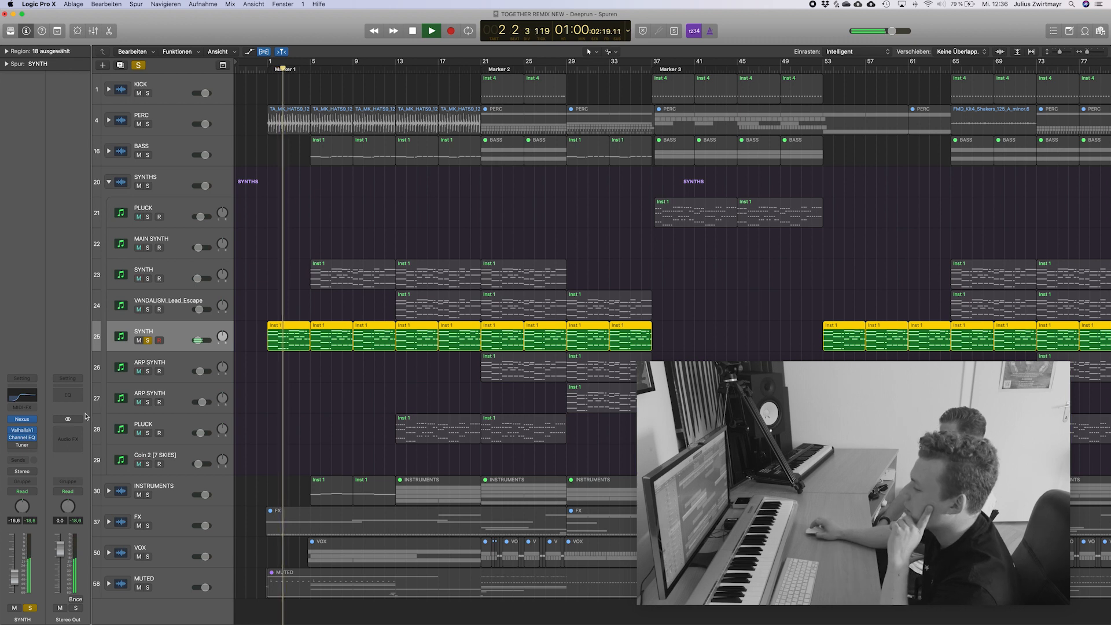
Inspect the soloed SYNTH track's Nexus instrument, close the plug-in and release the track's solo.
left_click(30, 419)
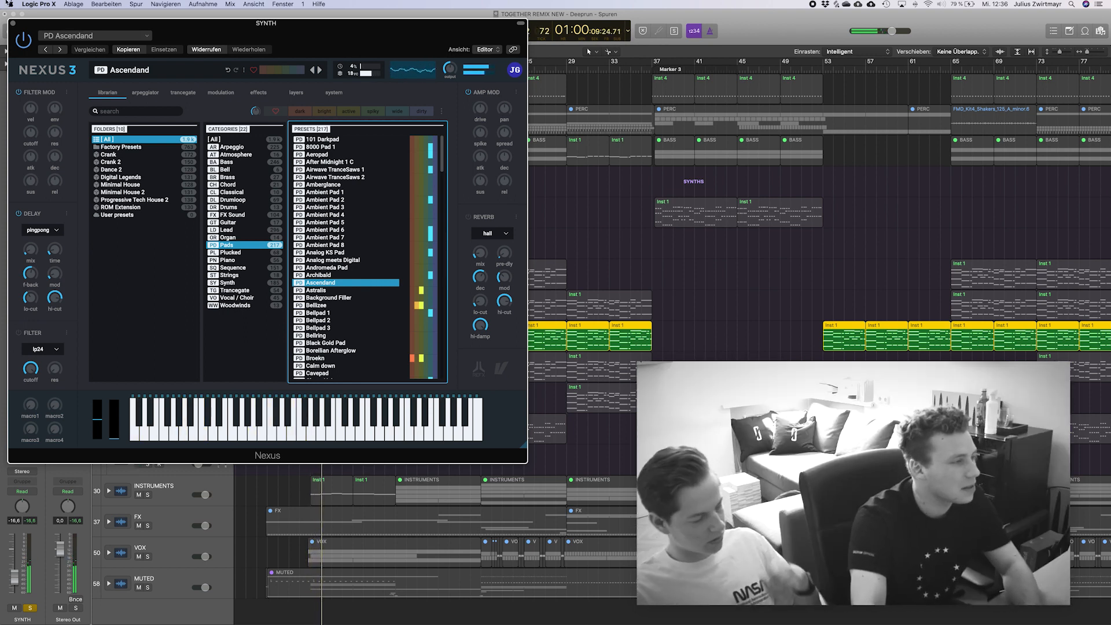
left_click(12, 23)
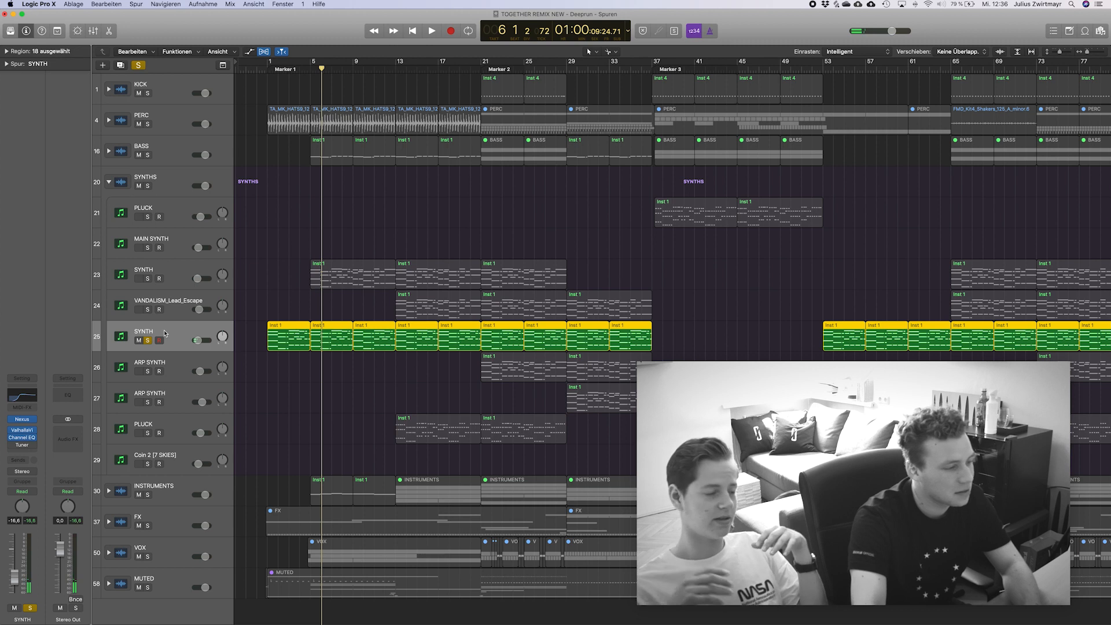
left_click(149, 340)
Select the SYNTH track above VANDALISM_Lead_Escape and audition it in solo from bar 5.
left_click_drag(321, 68, 311, 80)
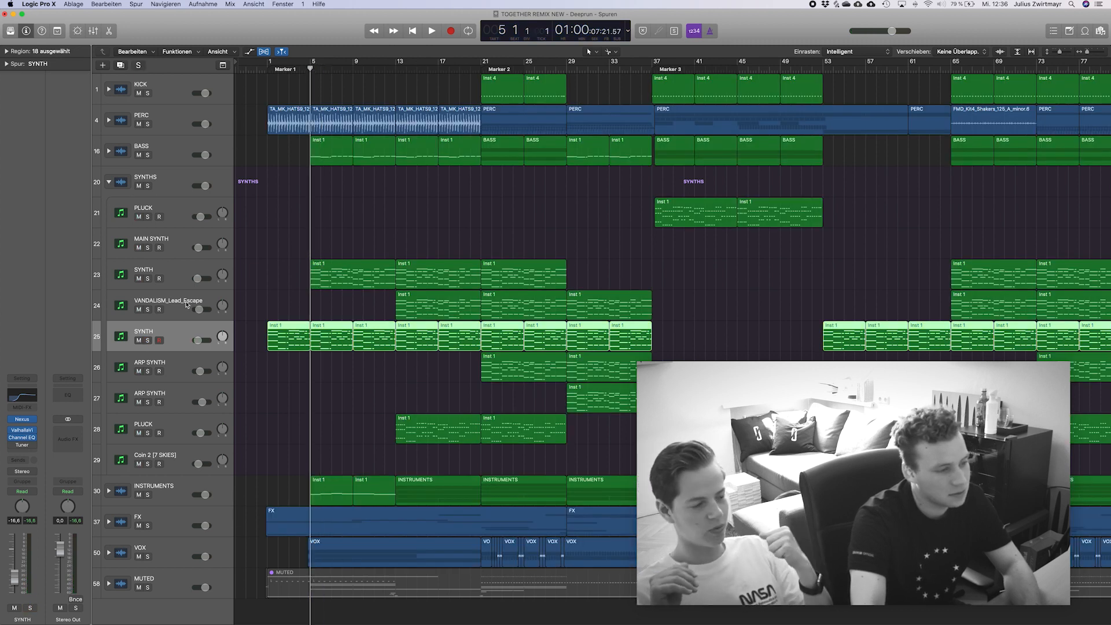
left_click(173, 278)
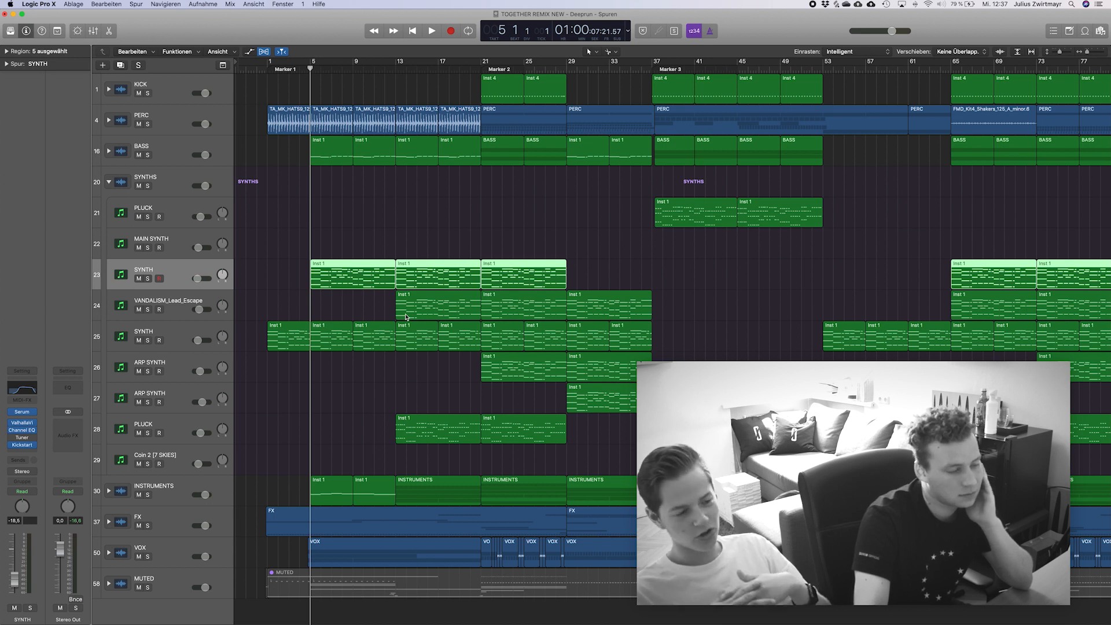
scroll(407, 317, "right", 2)
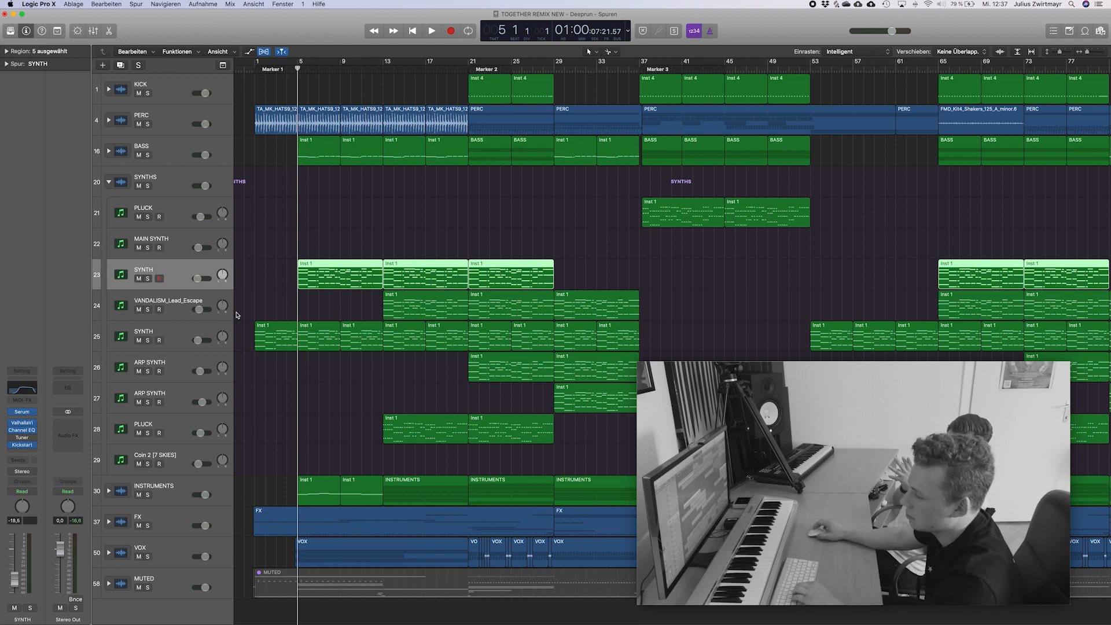
left_click(148, 279)
key("space")
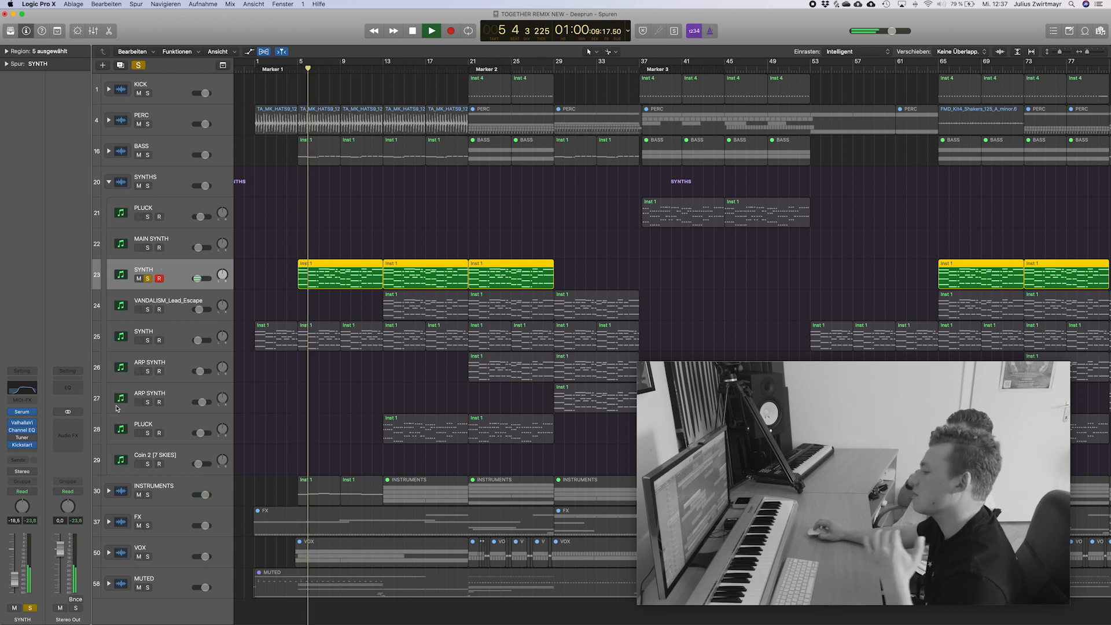
Inspect the SYNTH track's Serum instrument during playback, stop and close the plug-in, clear the region selection and release the solo.
left_click(18, 411)
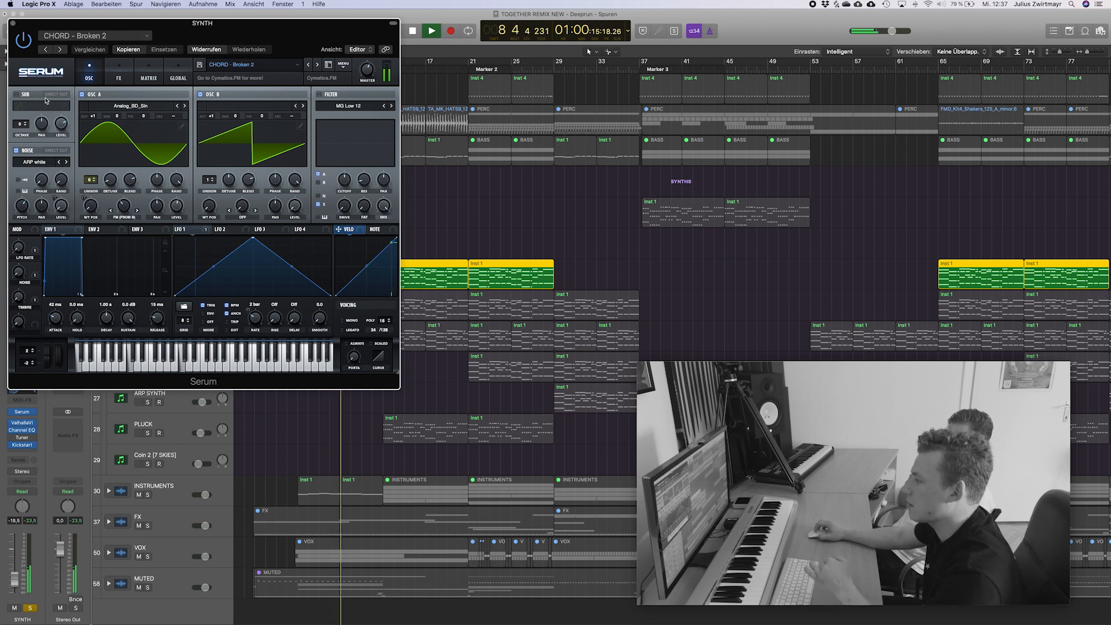
key("space")
left_click(13, 24)
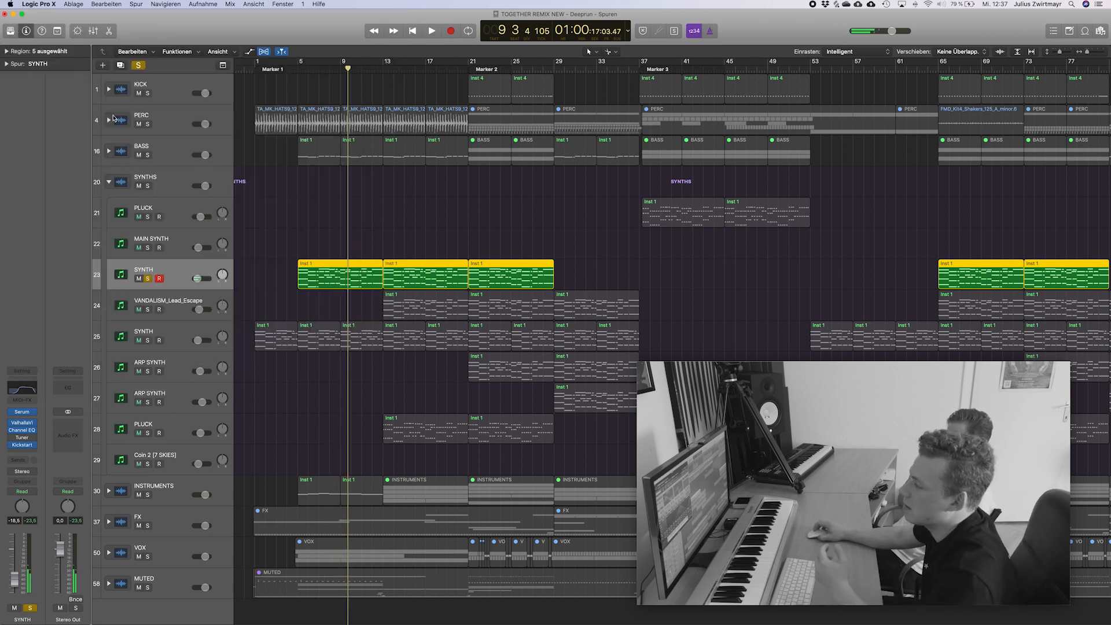
left_click(362, 207)
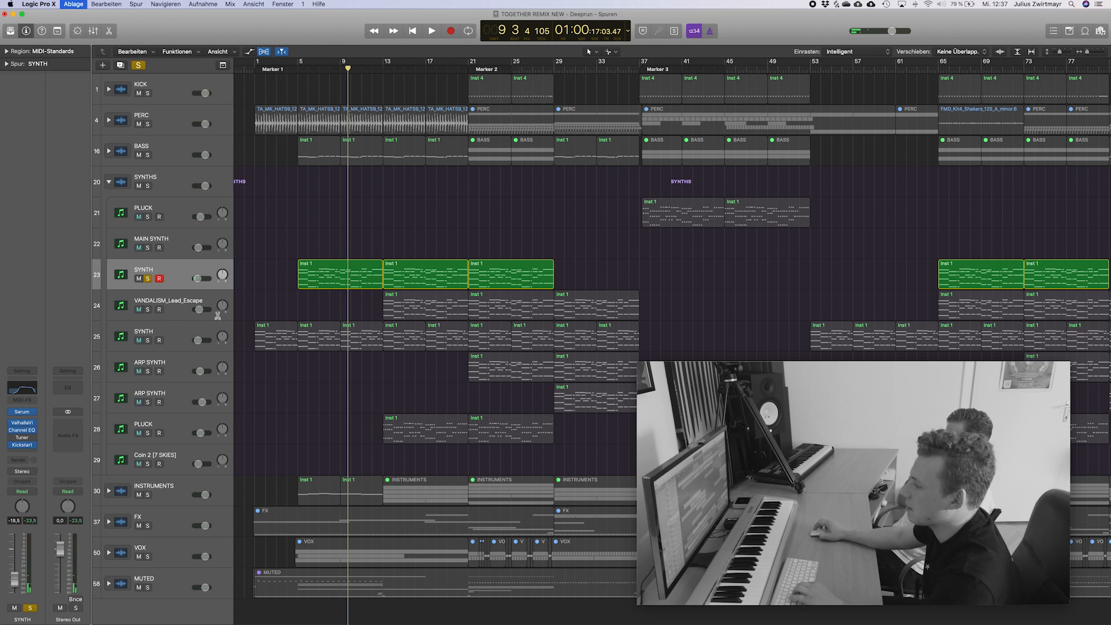
key("s")
Select the ARP SYNTH track directly above the lower PLUCK track and audition it in solo from bar 29.
scroll(312, 242, "right", 2)
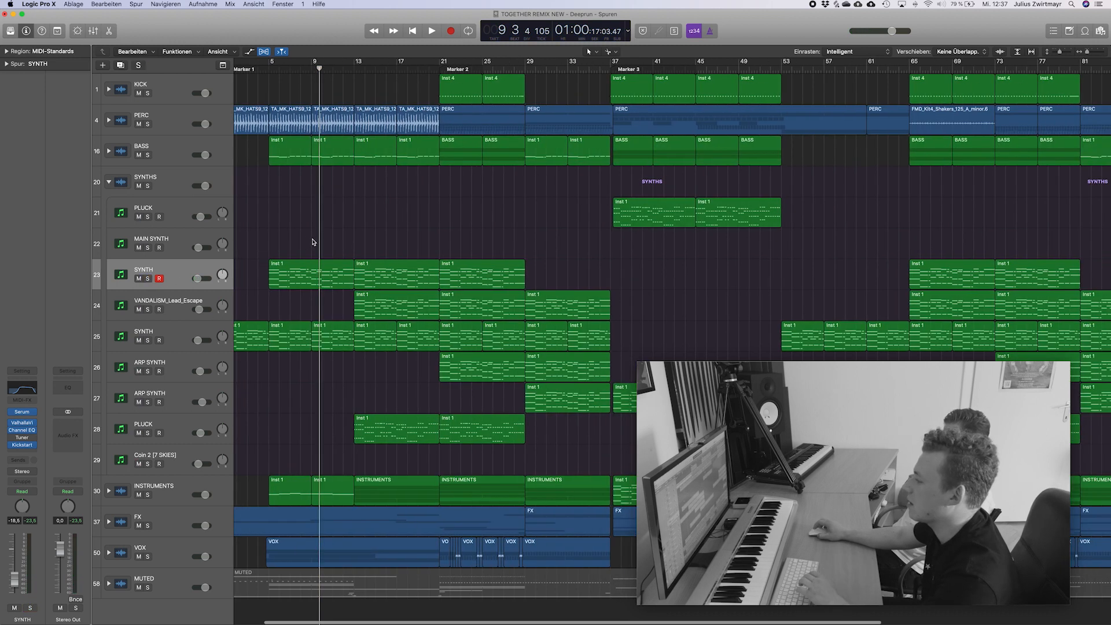
left_click(455, 62)
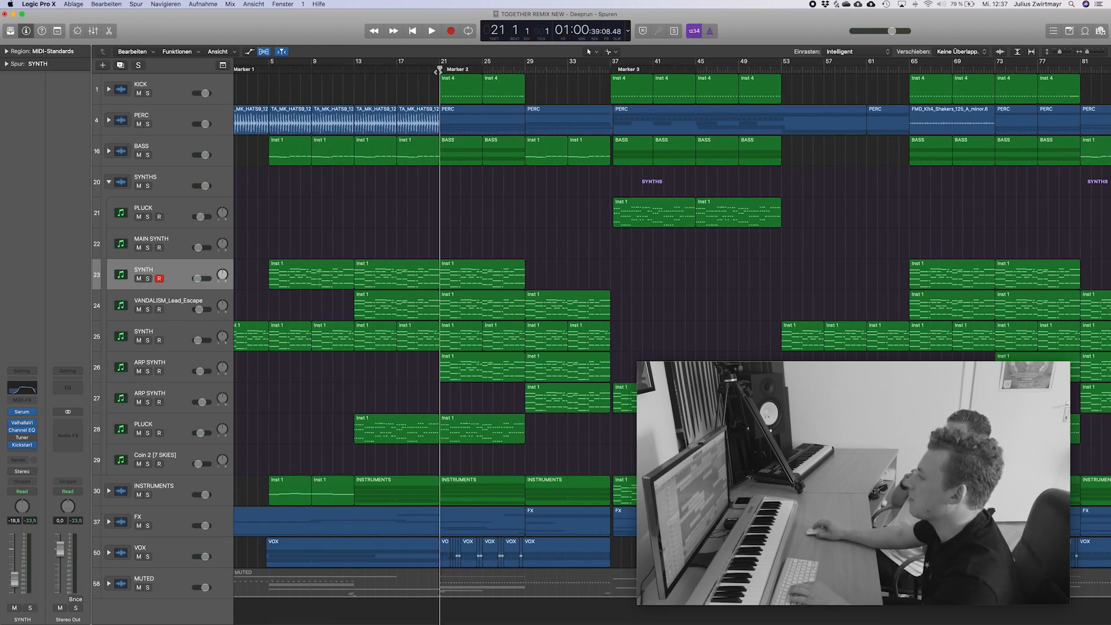
left_click_drag(572, 71, 527, 92)
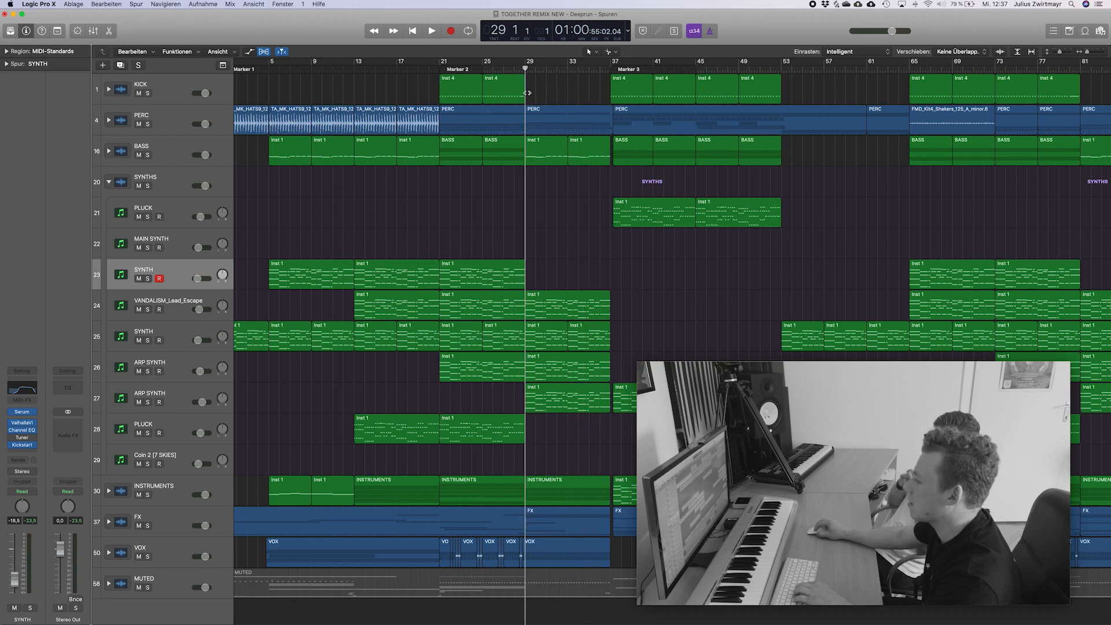
left_click(177, 399)
key("s")
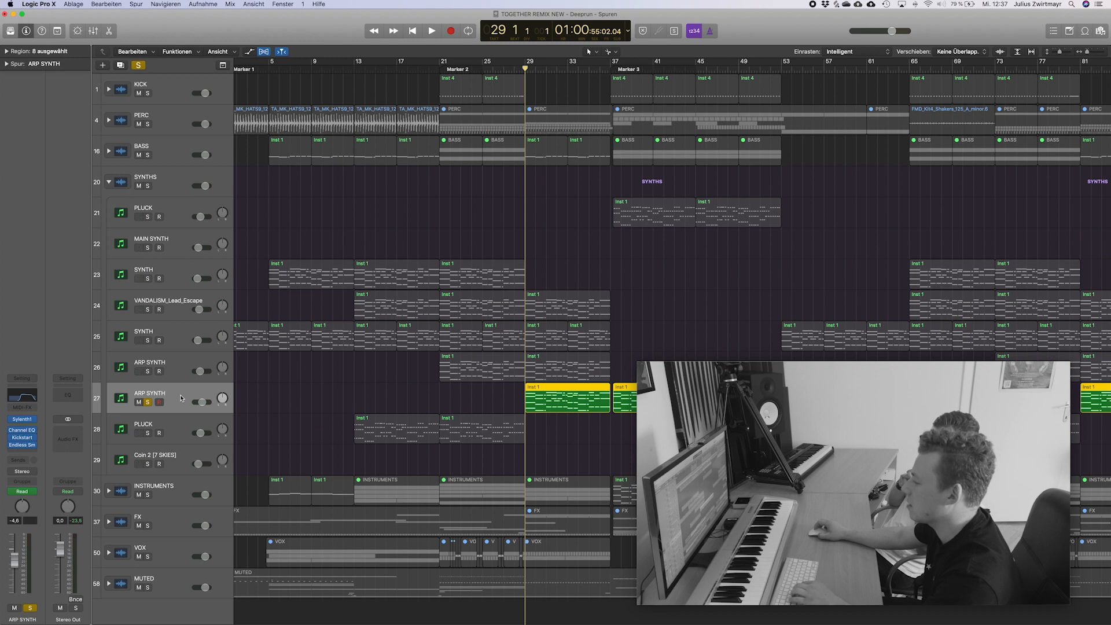
key("space")
key("space")
Open the ARP SYNTH region at bar 29 in the Piano Roll and play it while viewing the track's Sylenth1 arpeggiator.
left_click(559, 429)
double_click(559, 399)
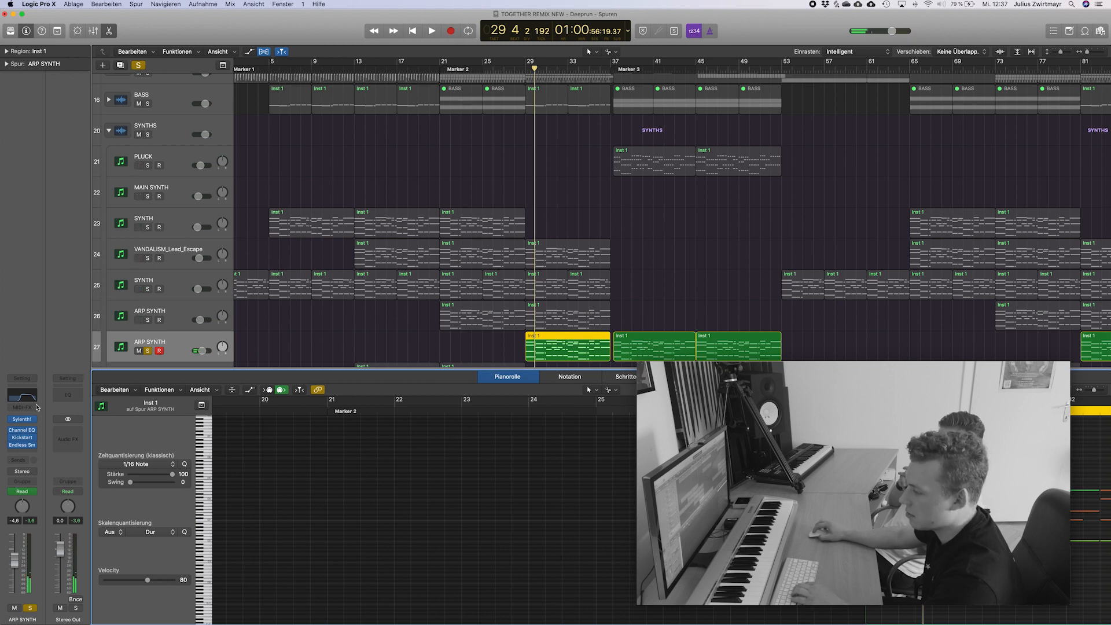
double_click(22, 422)
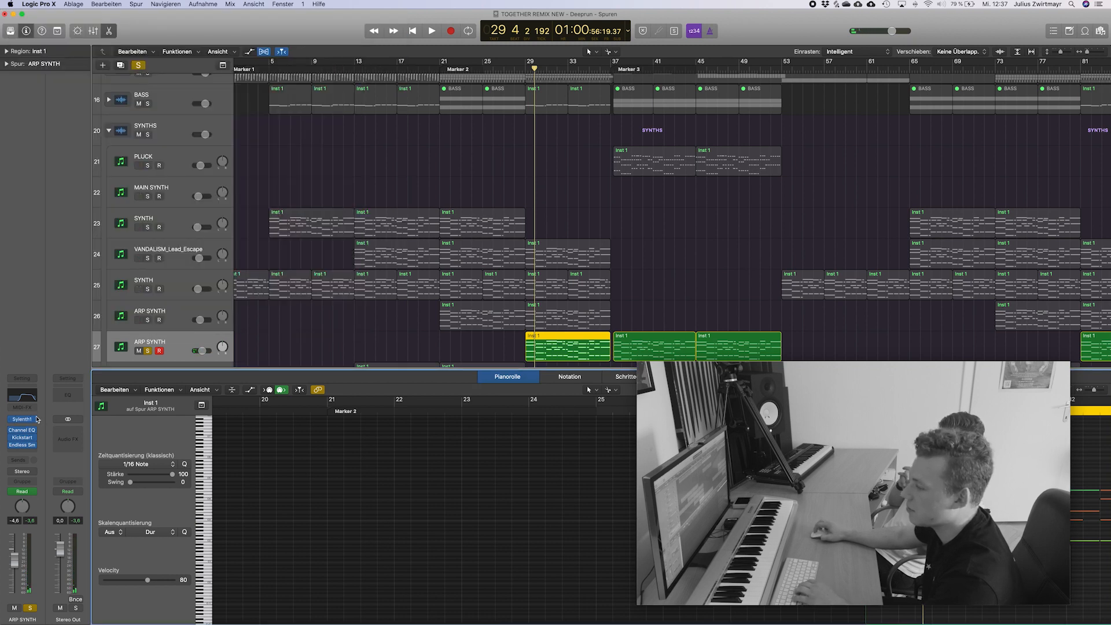
left_click(24, 420)
key("space")
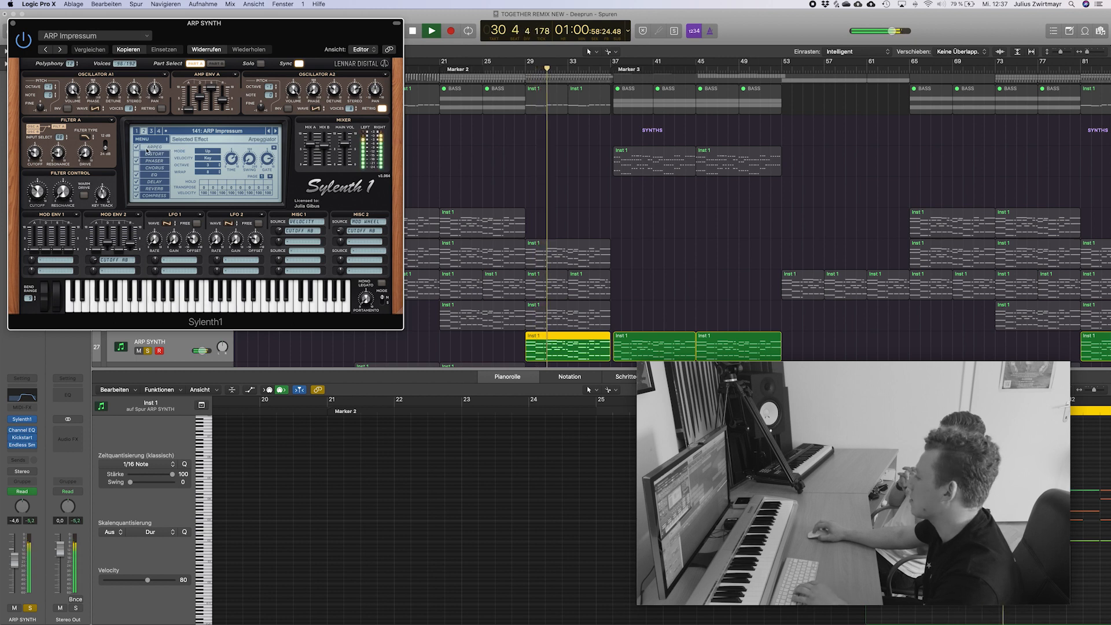
key("space")
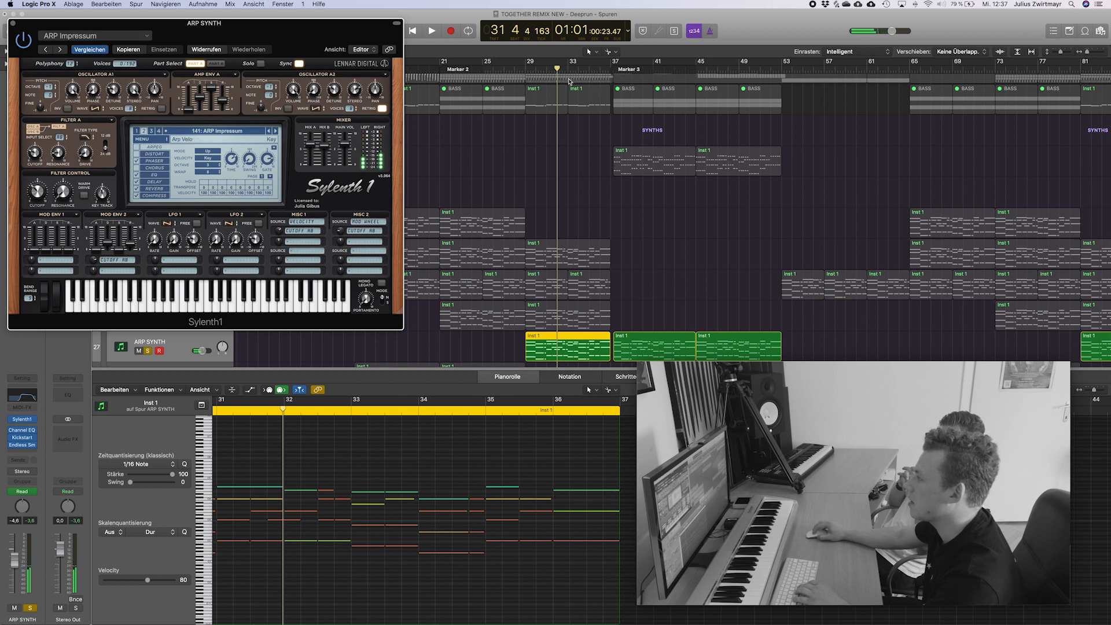
Set a cycle range from bar 29 to 33, play the ARP SYNTH loop, stop and close Sylenth1.
mouse_move(536, 61)
left_mouse_down()
mouse_move(567, 61)
mouse_move(527, 62)
left_mouse_up()
key("space")
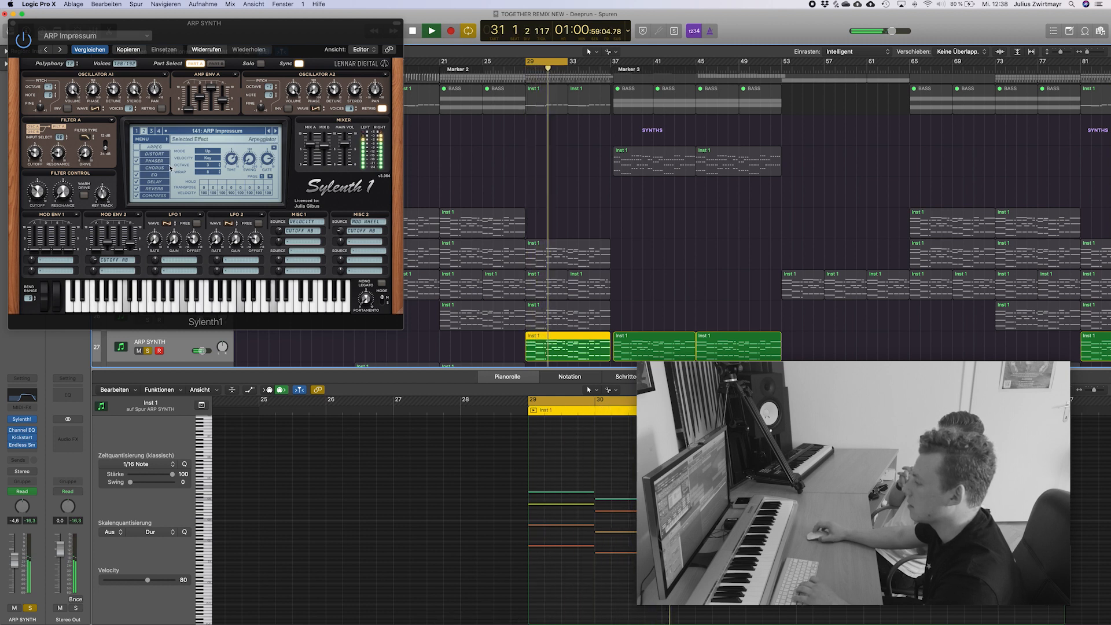
key("space")
left_click(14, 24)
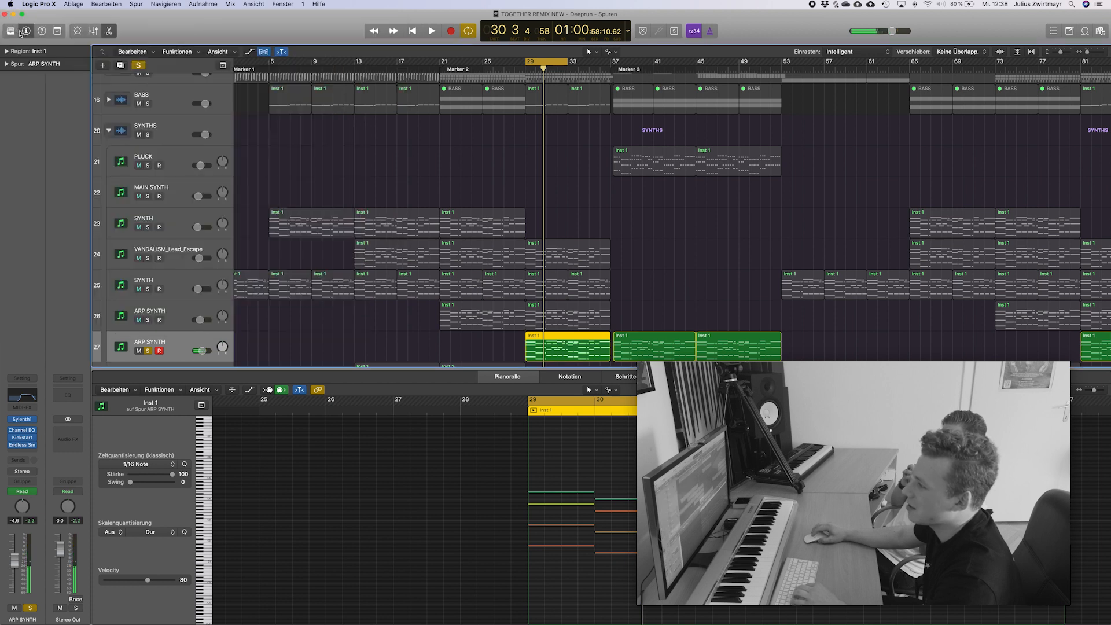
Close the Piano Roll, release the ARP SYNTH solo and leave only the track area open without event list or mixer.
left_click(717, 305)
double_click(574, 348)
left_click(718, 333)
key("d")
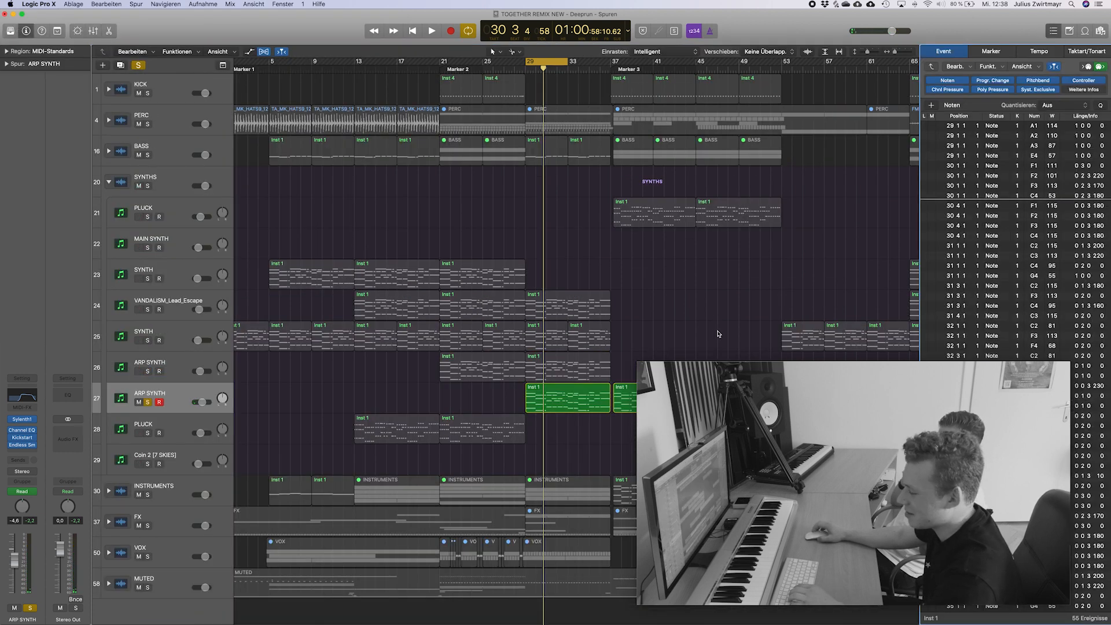
key("s")
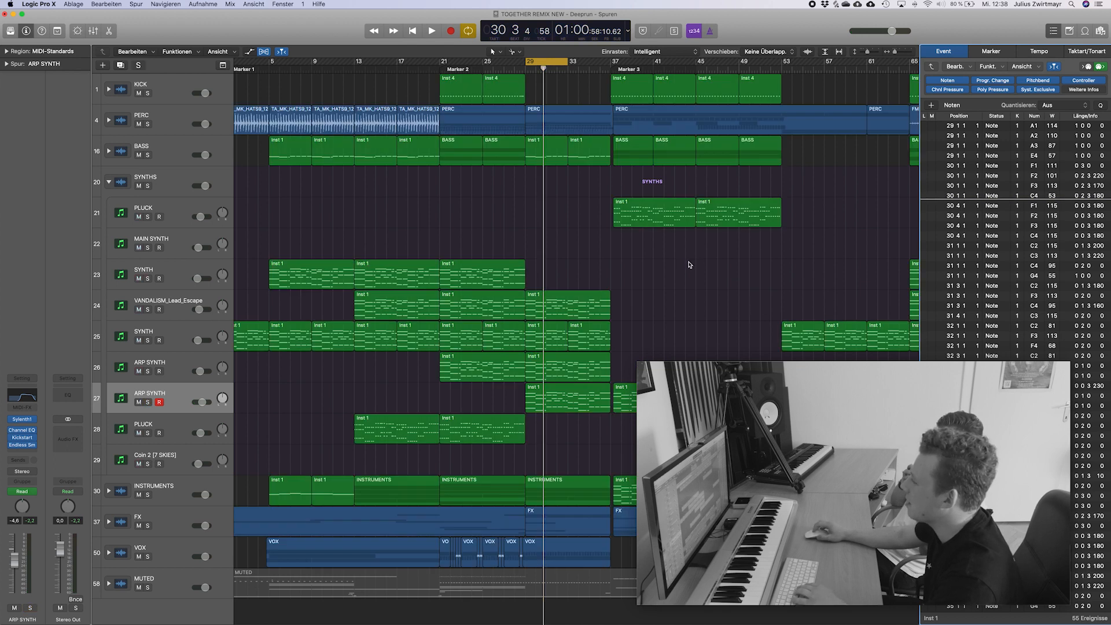
key("x")
key("x")
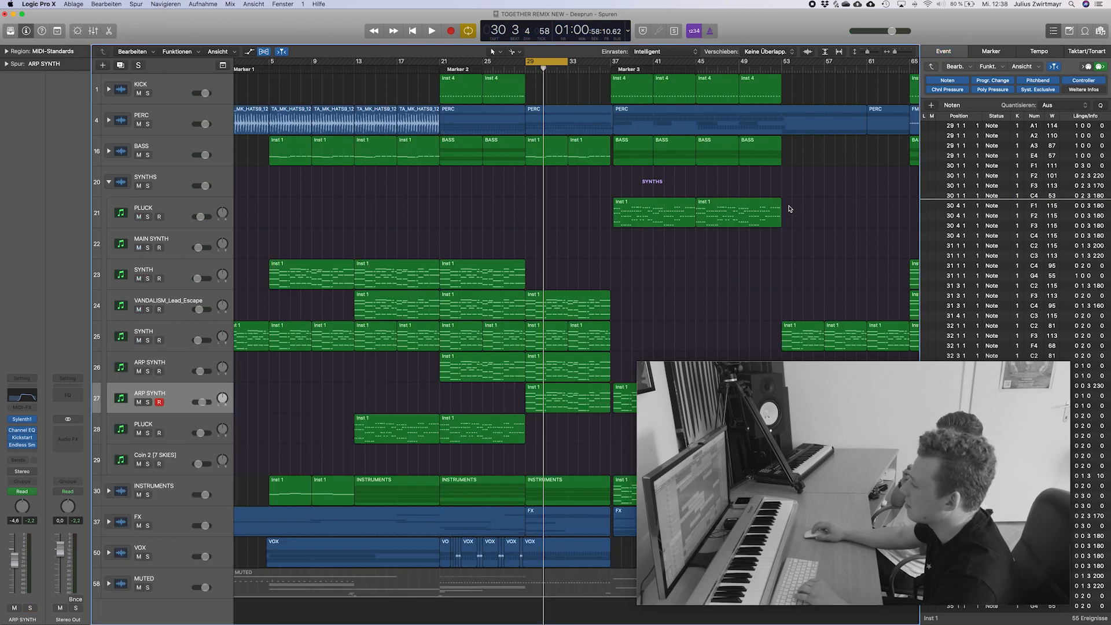
key("d")
Set a short cycle range at bar 89 and play the full mix from just before it, stopping at bar 89.
scroll(755, 297, "right", 5)
scroll(755, 297, "right", 5)
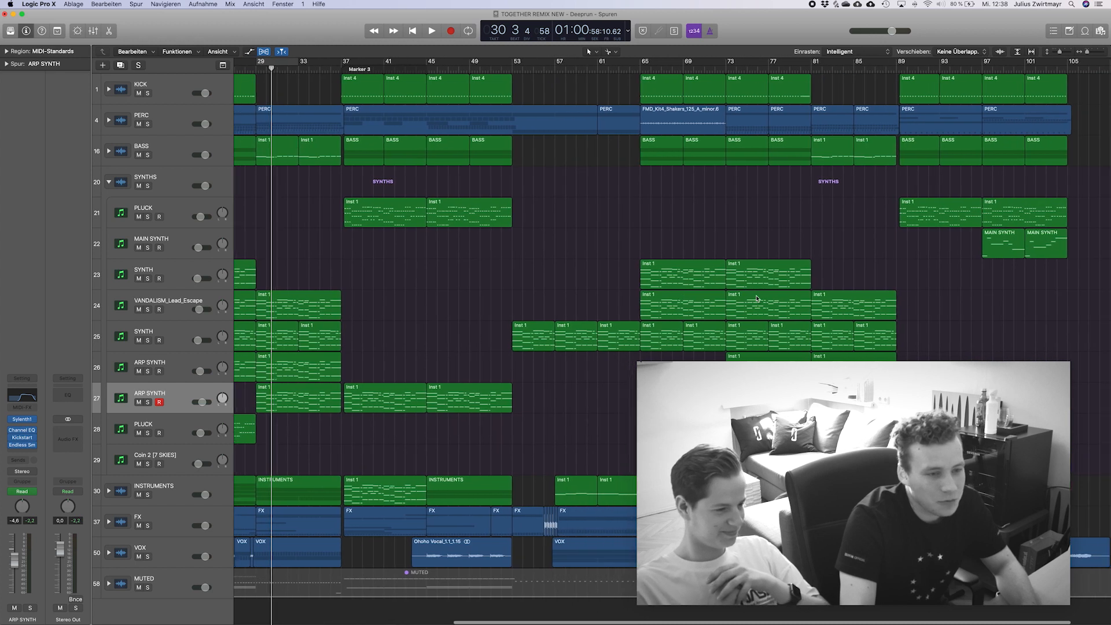
left_click_drag(870, 62, 879, 62)
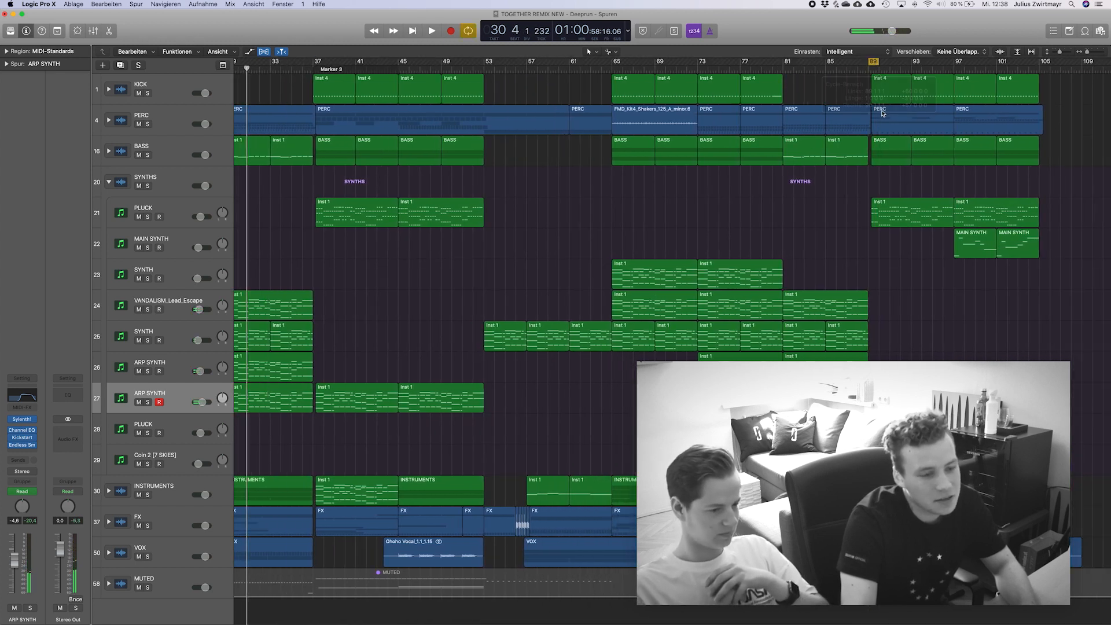
double_click(860, 68)
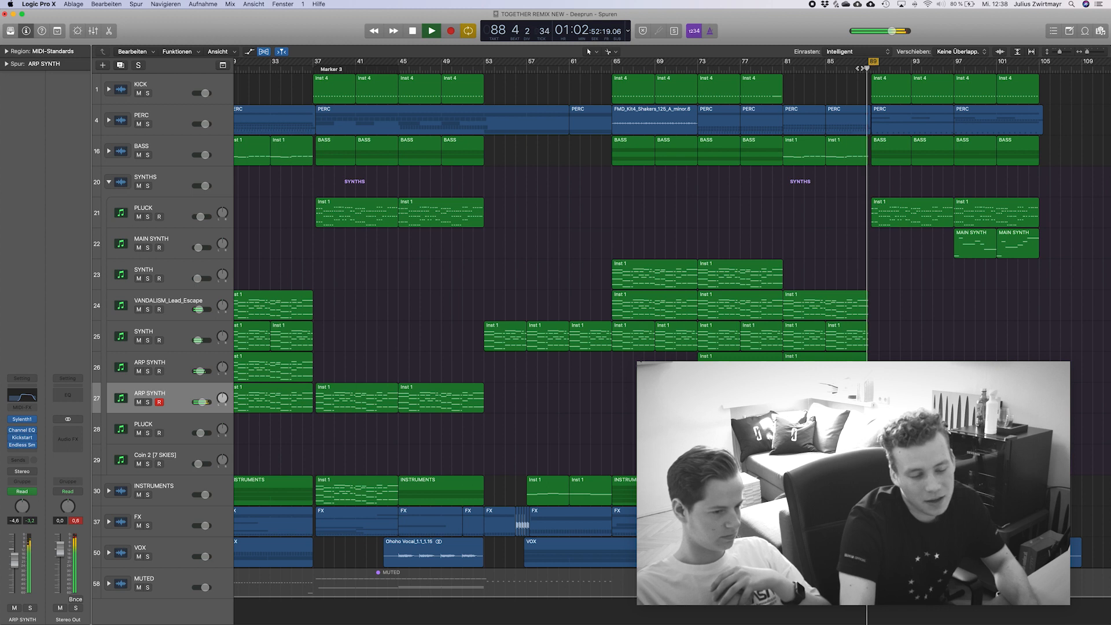
key("space")
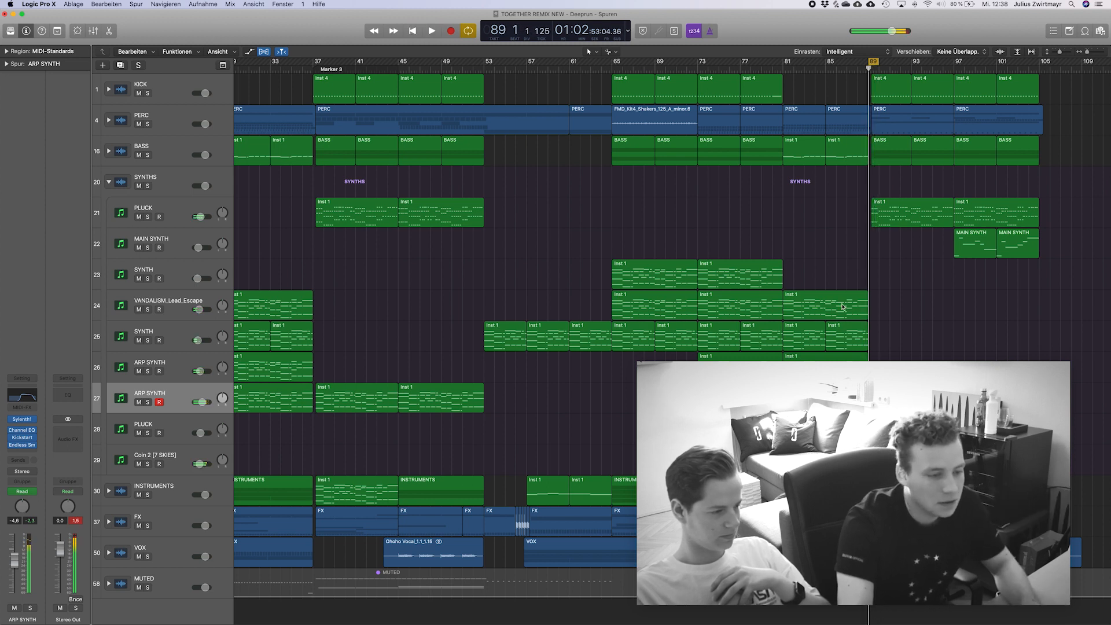
Solo and select Coin 2 [7 SKIES], extend the cycle range from bar 89 to 93 and audition the sound.
left_click(147, 465)
left_click(155, 456)
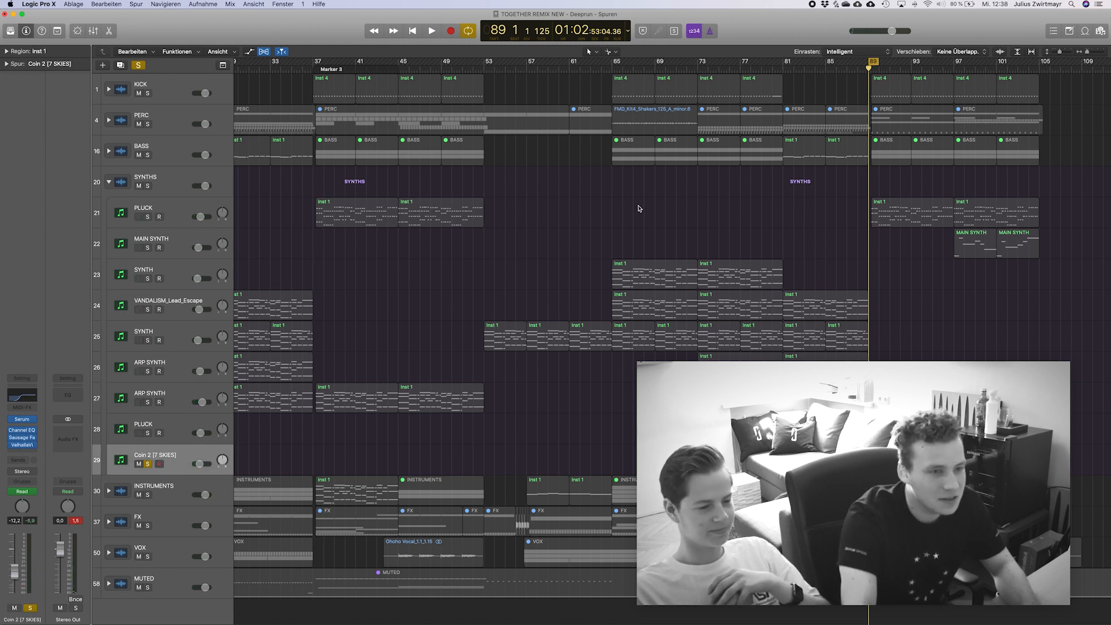
left_click_drag(882, 65, 909, 66)
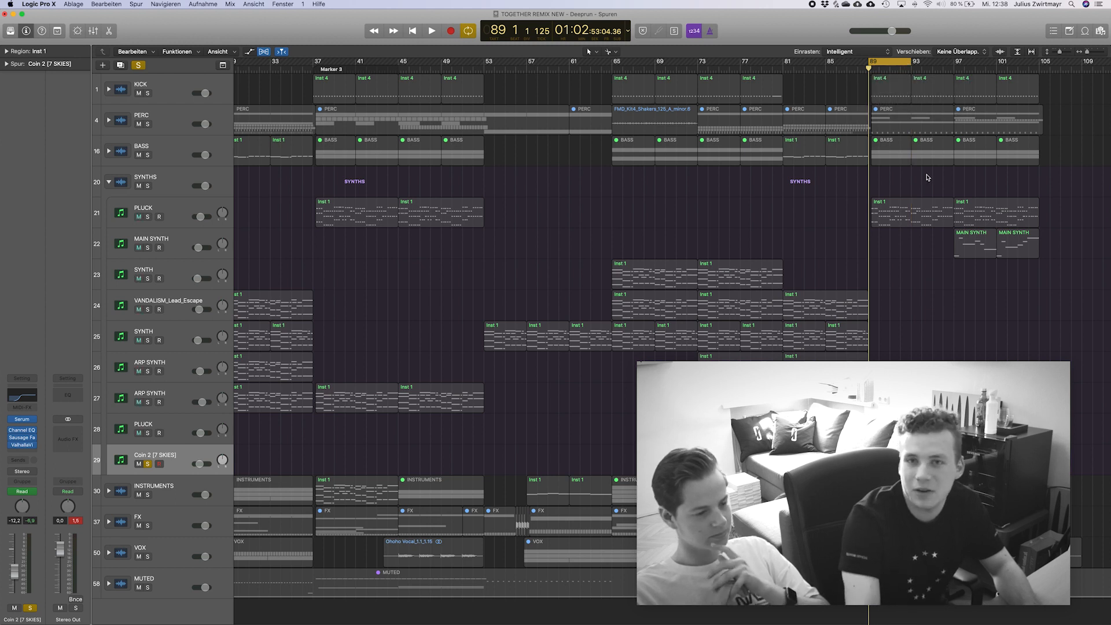
key("space")
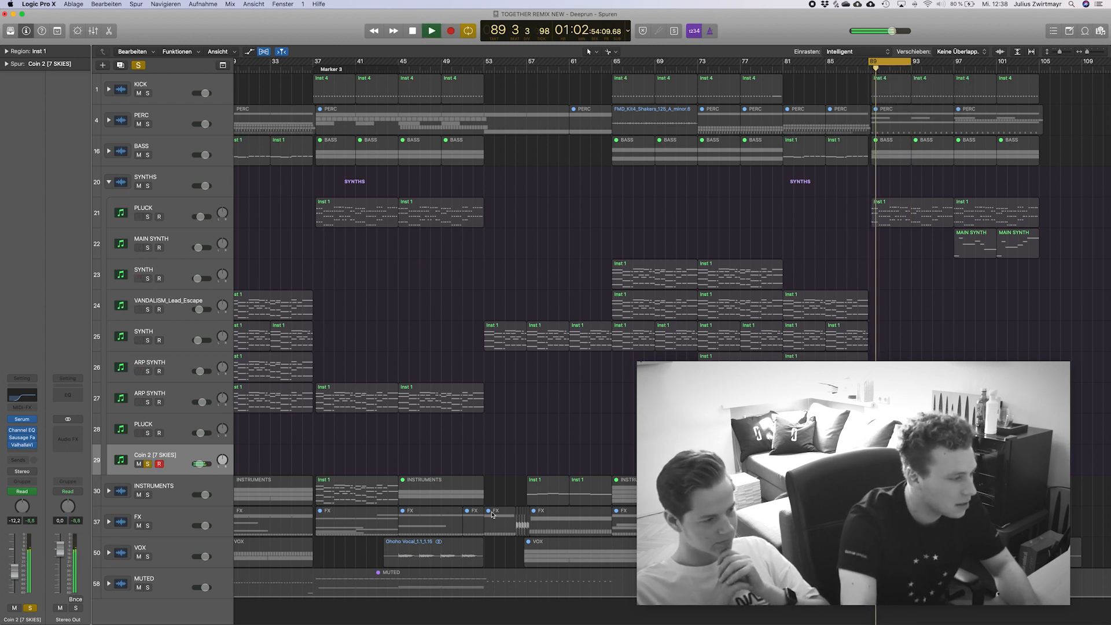
key("space")
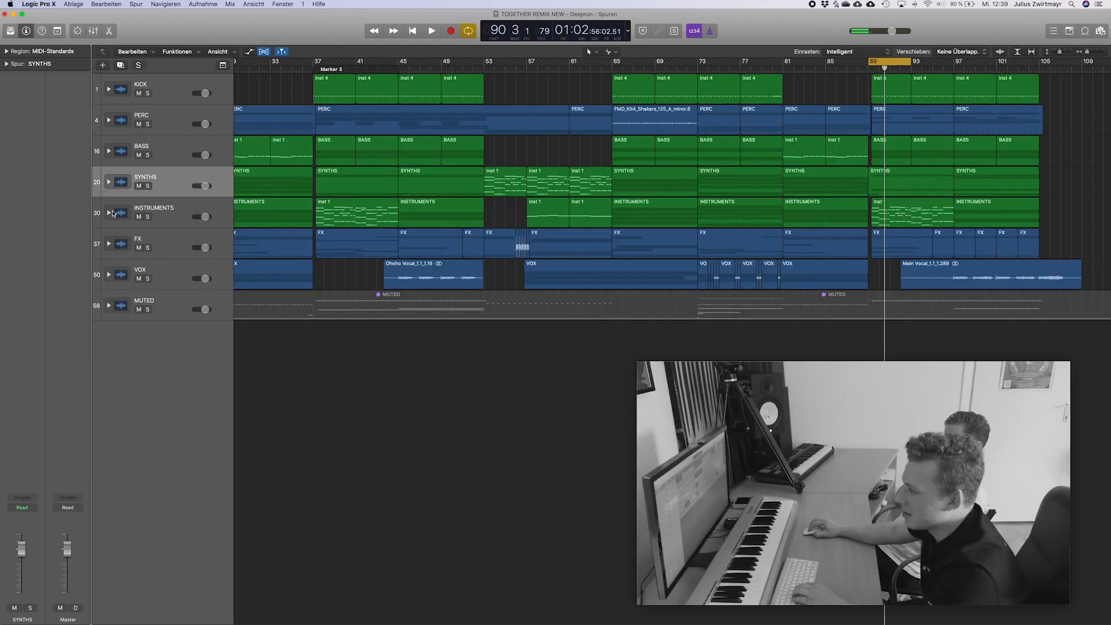
Expand the INSTRUMENTS track stack and set the cycle range from bar 13 to 21.
left_click(109, 212)
left_click(162, 208)
scroll(387, 263, "left", 10)
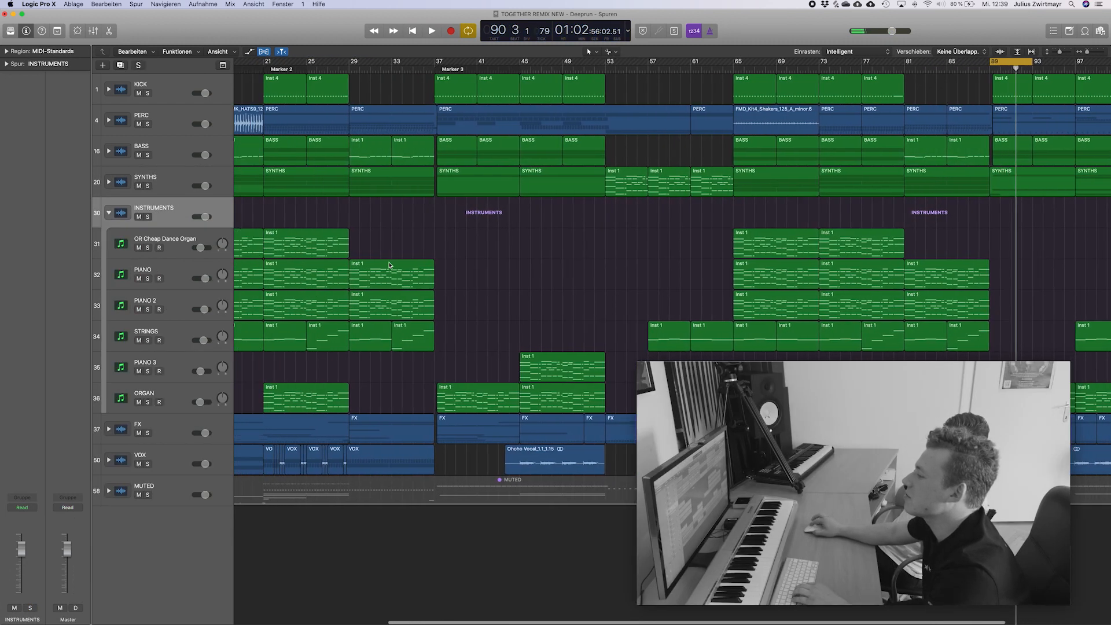
left_click(395, 70)
left_click_drag(395, 64, 483, 72)
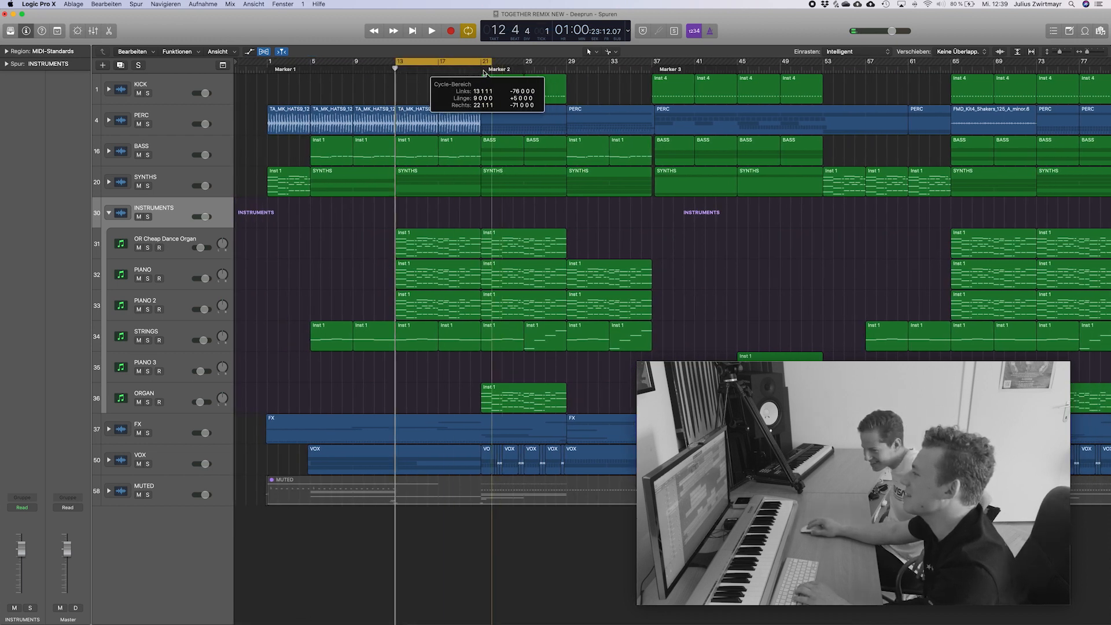
Audition the OR Cheap Dance Organ track in solo from bar 13, stop playback and release the solo.
left_click(177, 240)
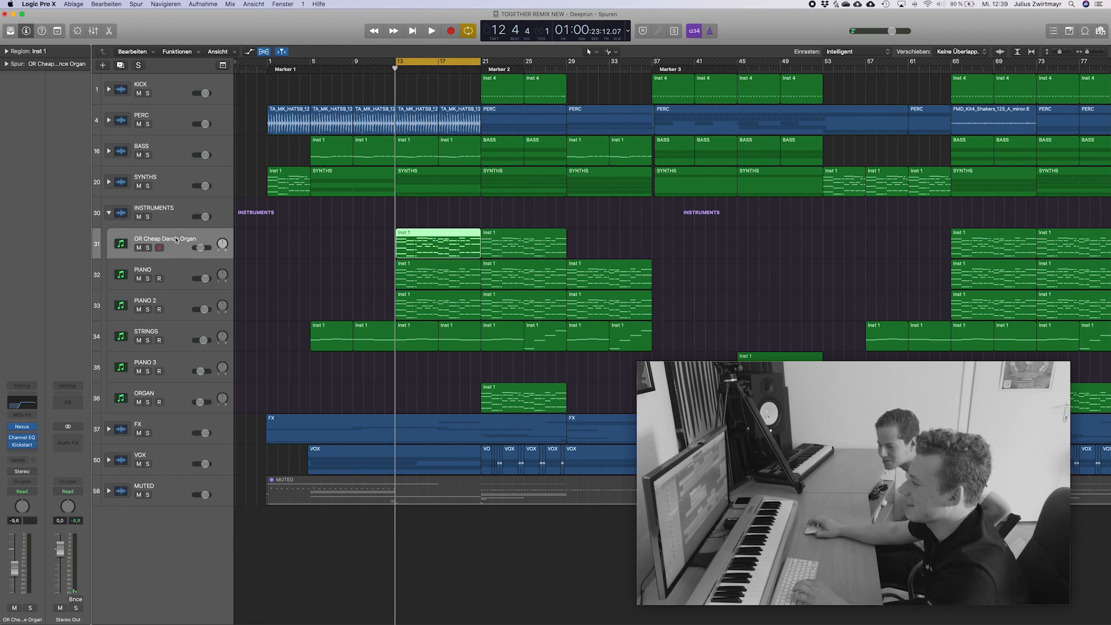
key("s")
key("space")
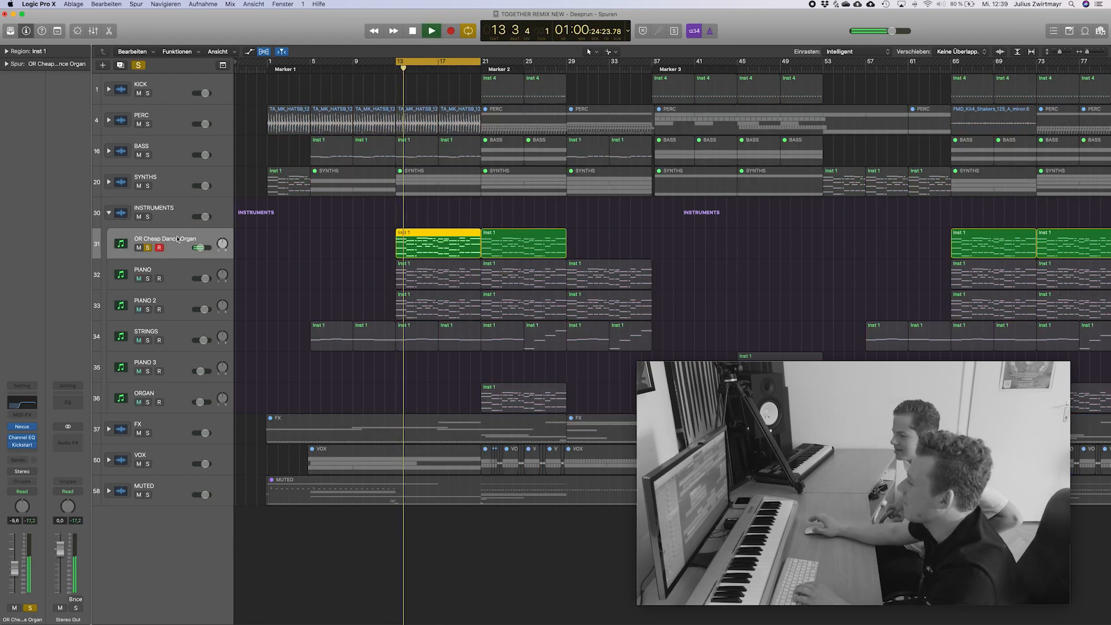
key("space")
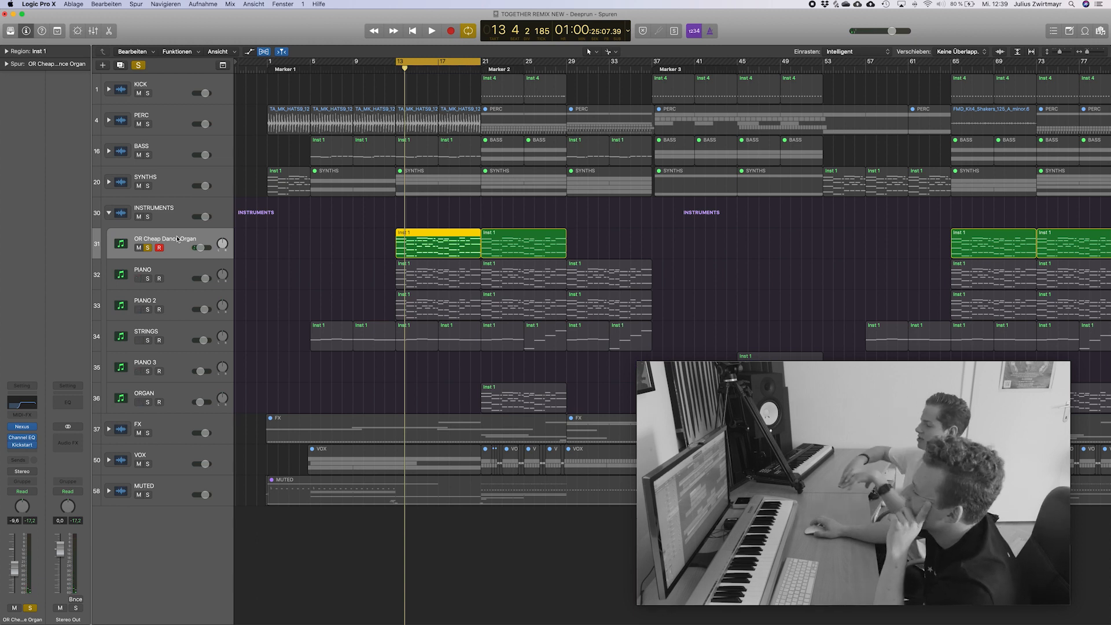
left_click(273, 271)
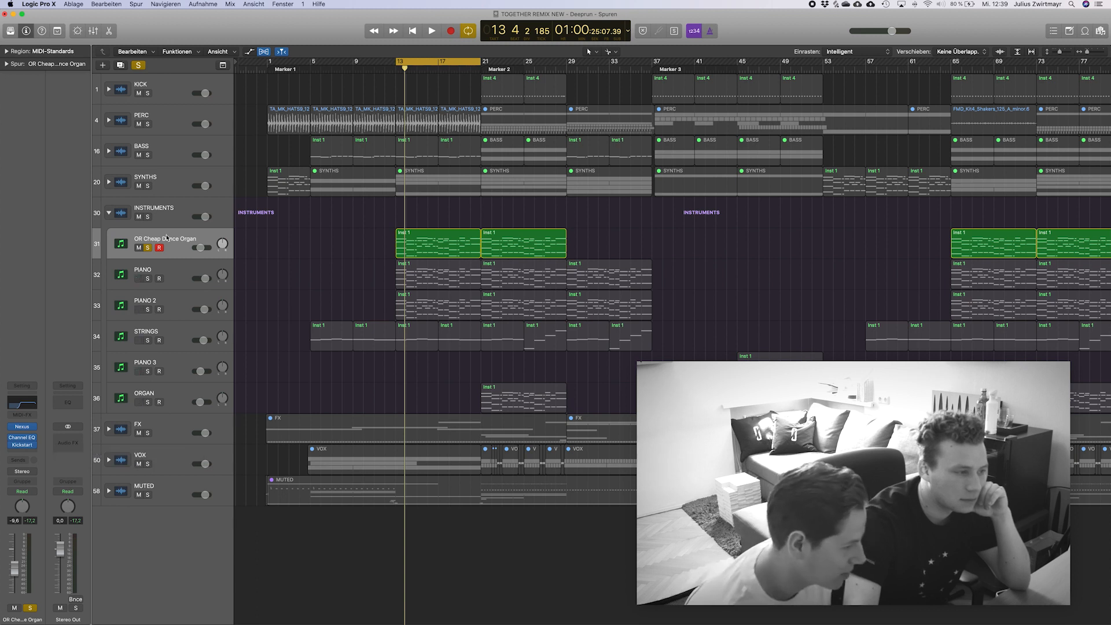
left_click(149, 250)
Select the PIANO track, inspect its Kontakt instrument and close the plug-in window.
left_click(165, 268)
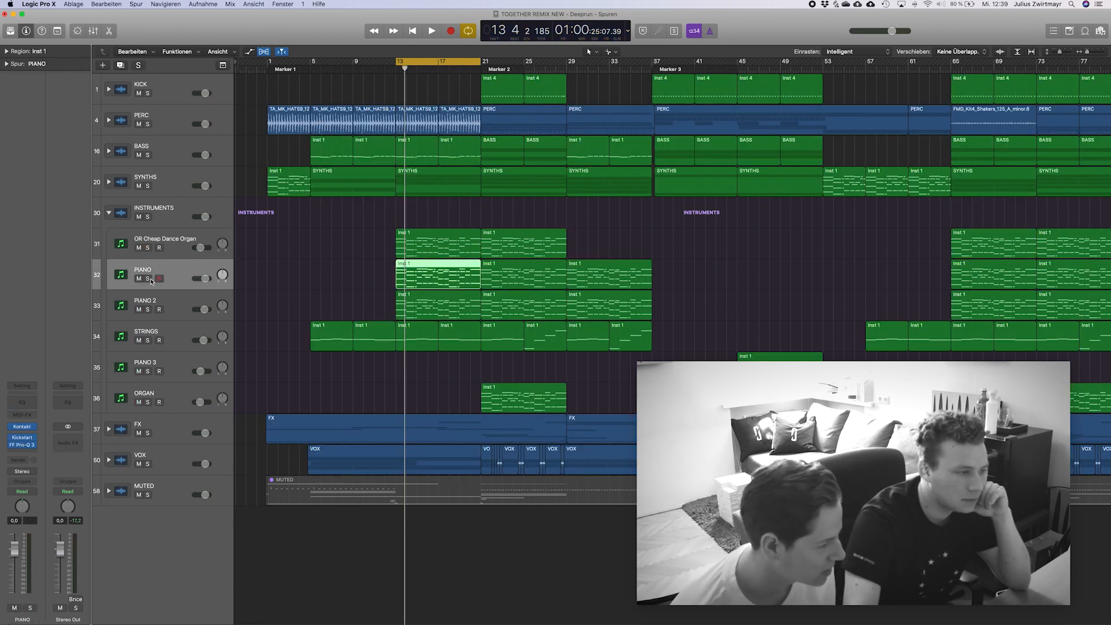
left_click(21, 428)
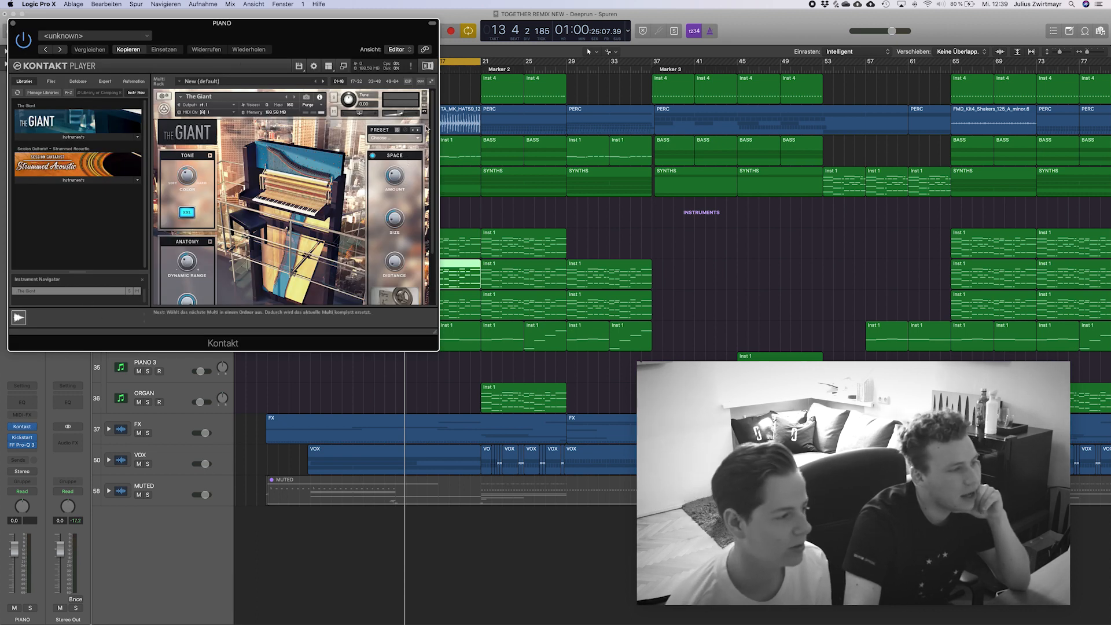
left_click(12, 25)
left_click(284, 252)
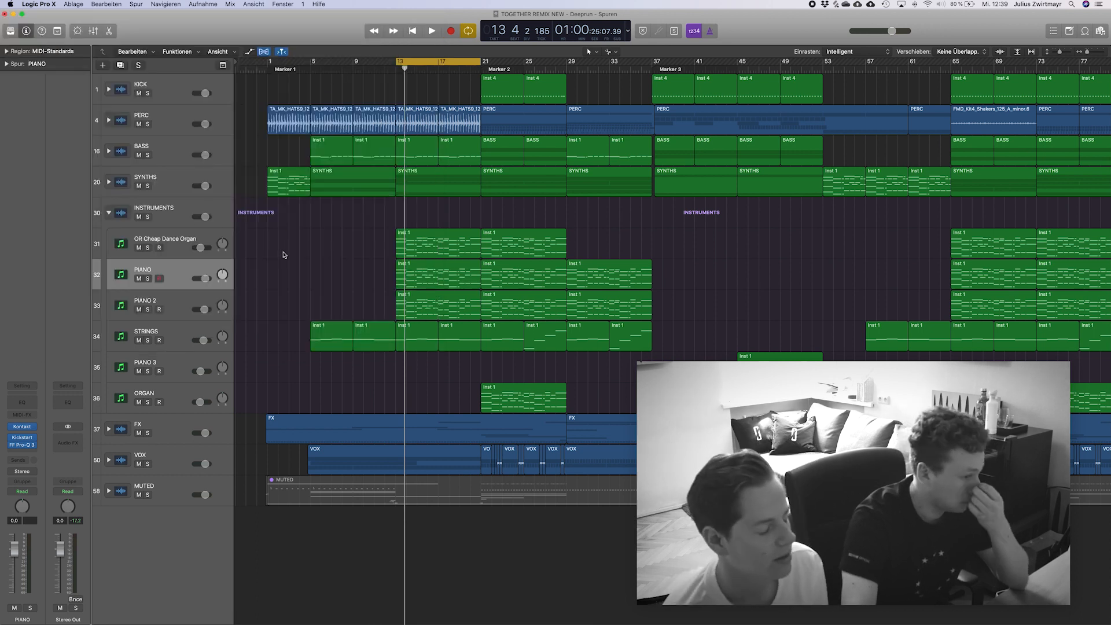
Solo PIANO and play it from bar 13 with its first region open in the Piano Roll.
left_click(147, 279)
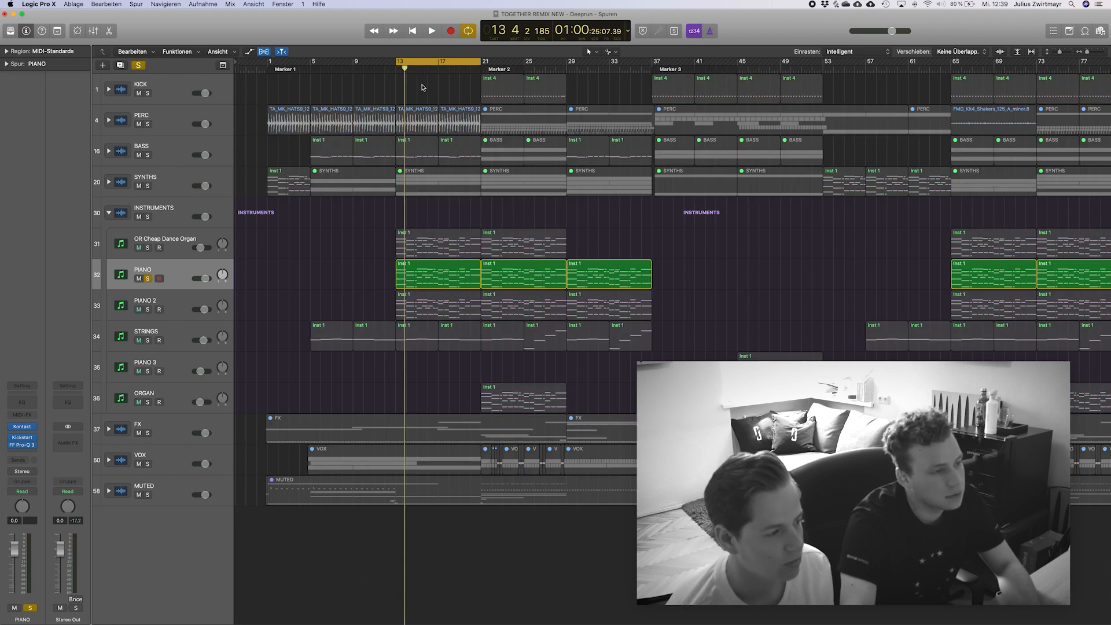
left_click_drag(408, 72, 395, 71)
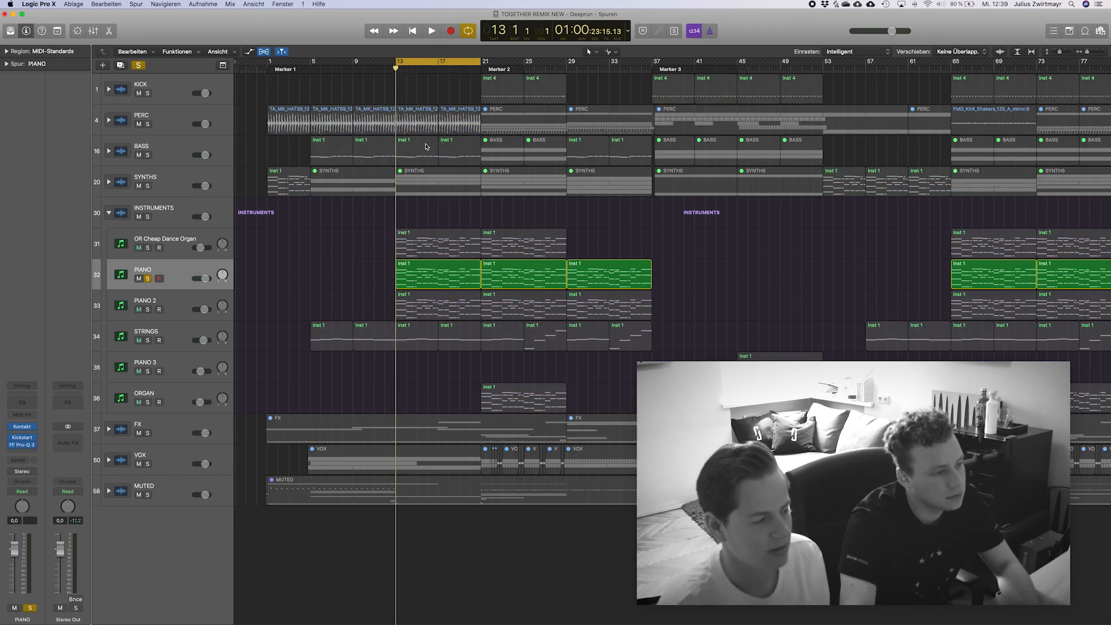
double_click(442, 264)
left_click(384, 461)
key("space")
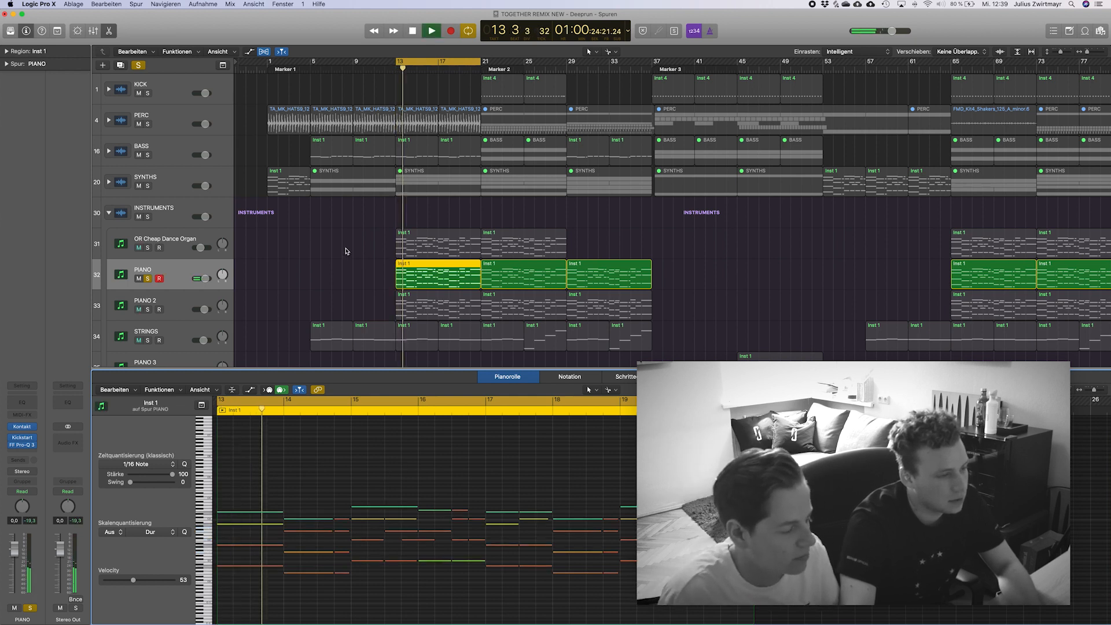
scroll(346, 251, "down", 5)
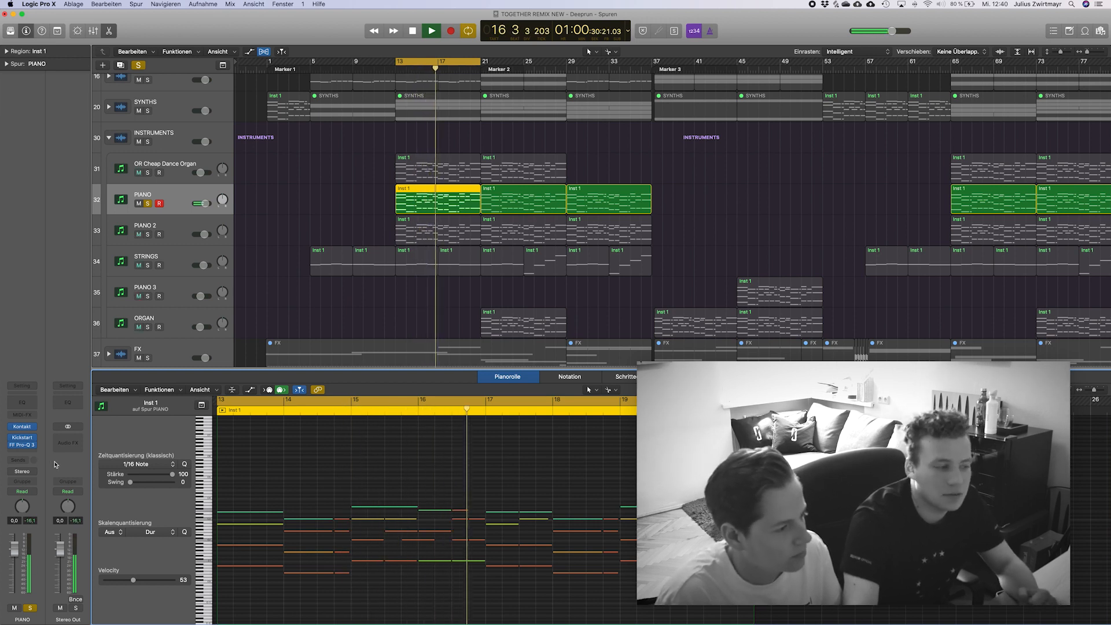
Inspect the Kickstart plug-in on PIANO during playback, close it, stop and release the solo.
left_click(22, 439)
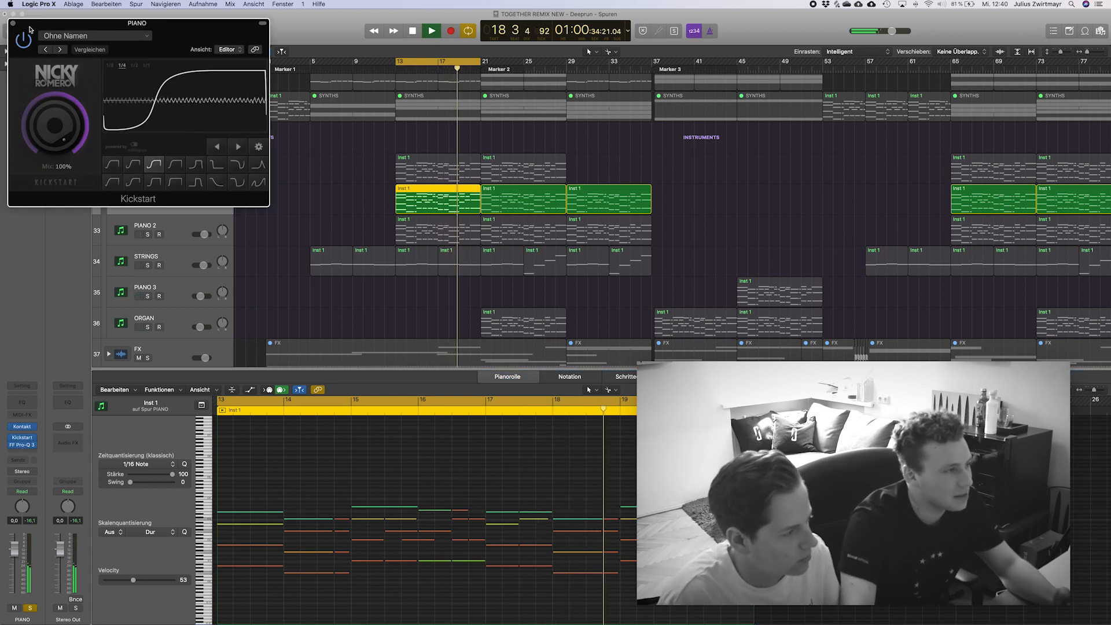
left_click(13, 23)
left_click(324, 169)
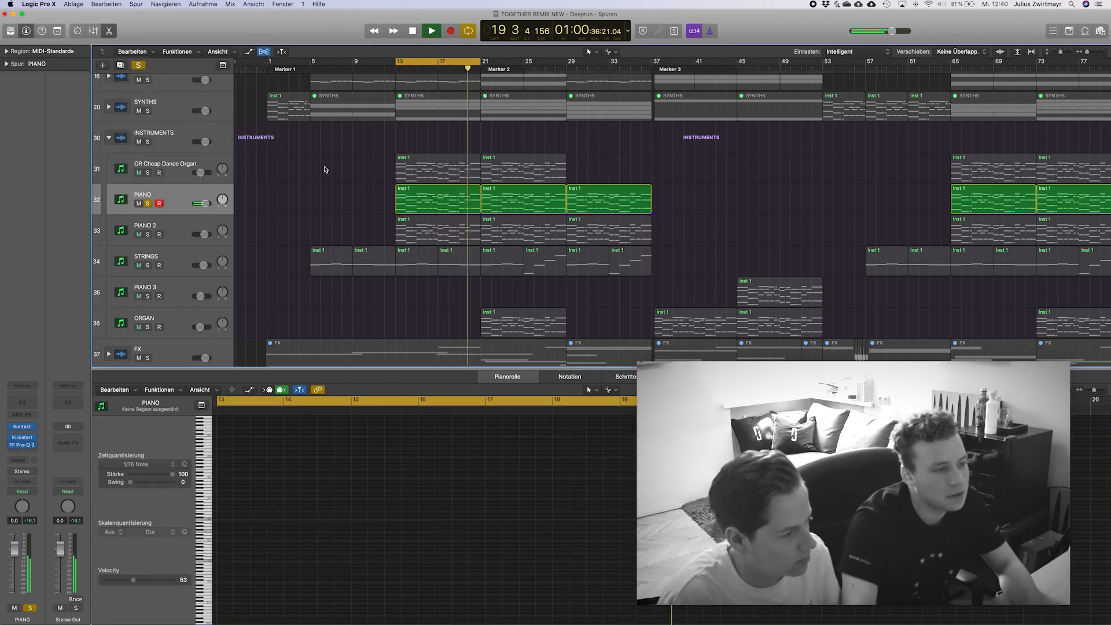
key("space")
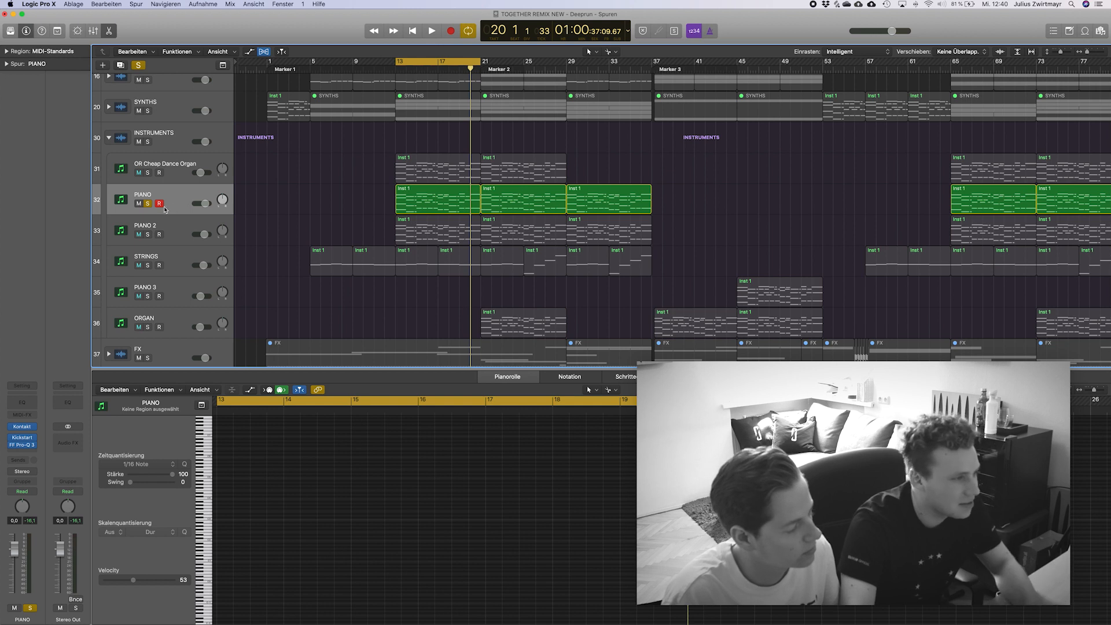
left_click(149, 204)
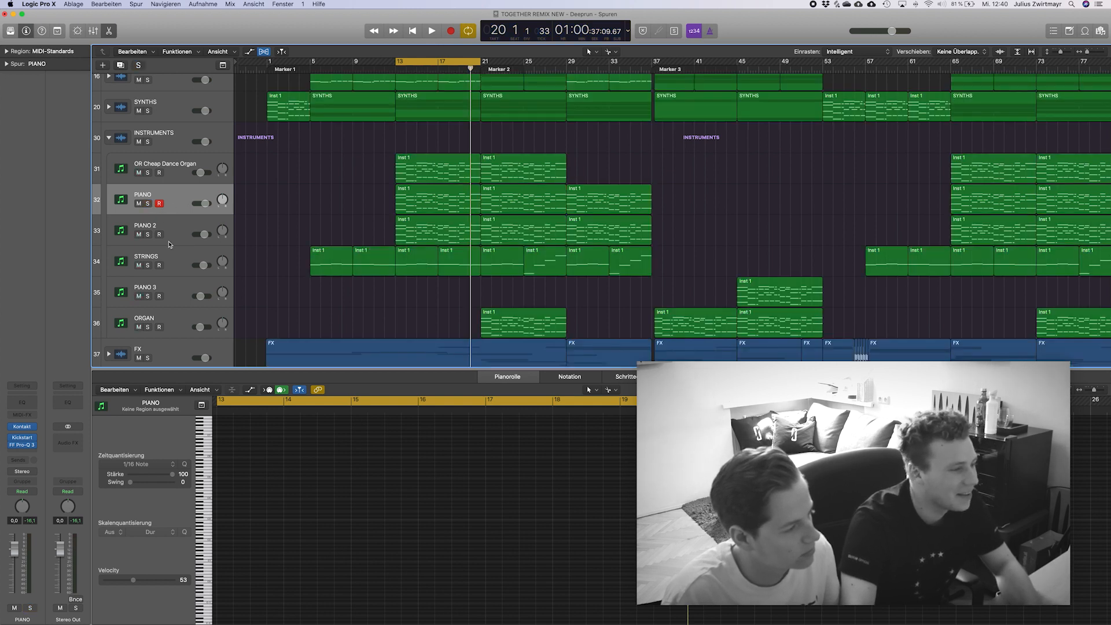
Audition PIANO and PIANO 2 together in solo, then PIANO 2 alone, release the solos and stop playback.
left_click(148, 235)
left_click(148, 203)
key("space")
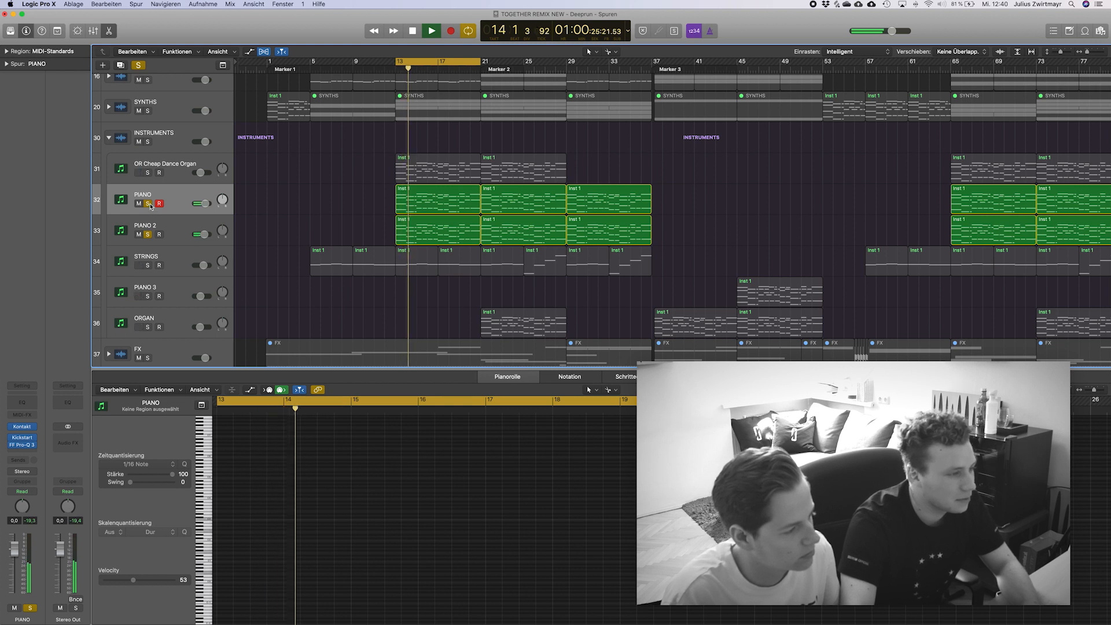
left_click(149, 203)
left_click(166, 221)
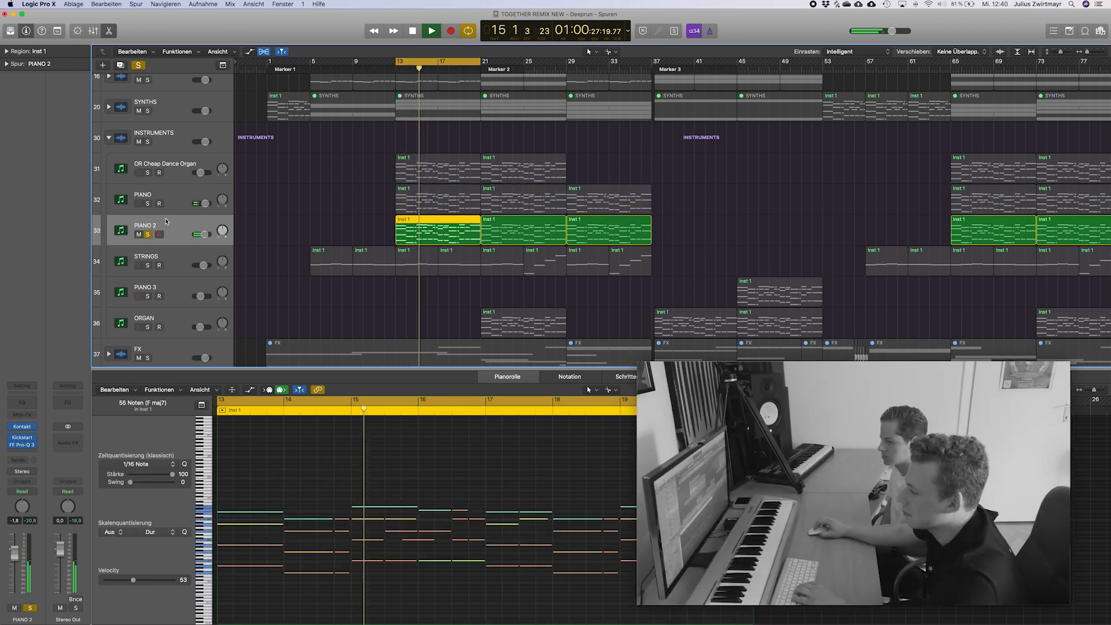
left_click(148, 234)
key("space")
Select and solo the STRINGS track and play it from bar 13.
left_click(158, 261)
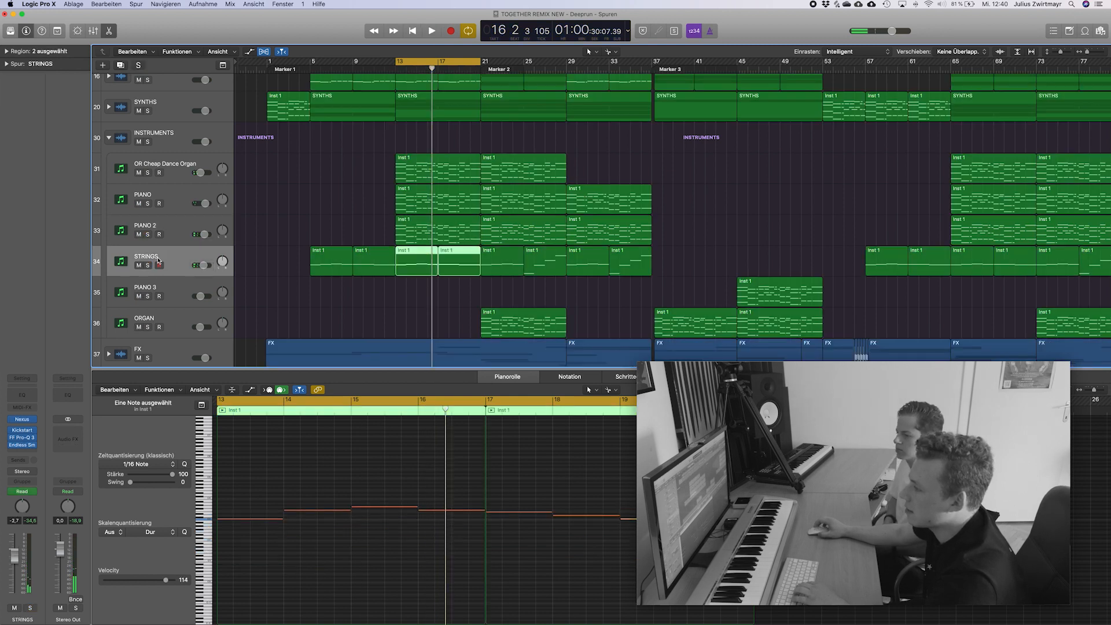
scroll(420, 147, "down", 2)
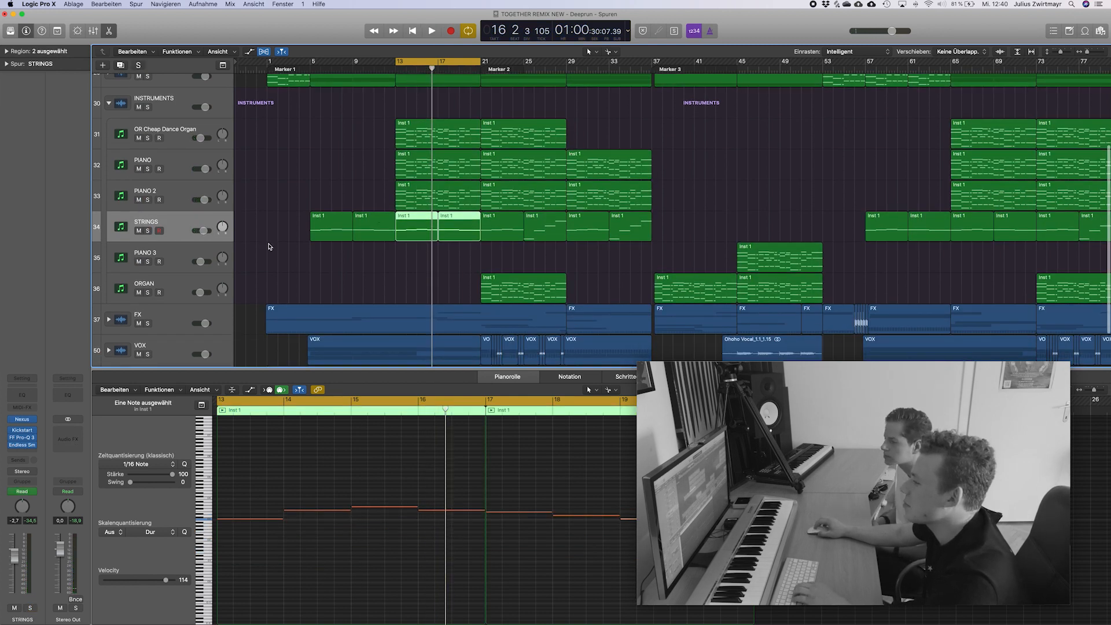
key("s")
left_click(356, 320)
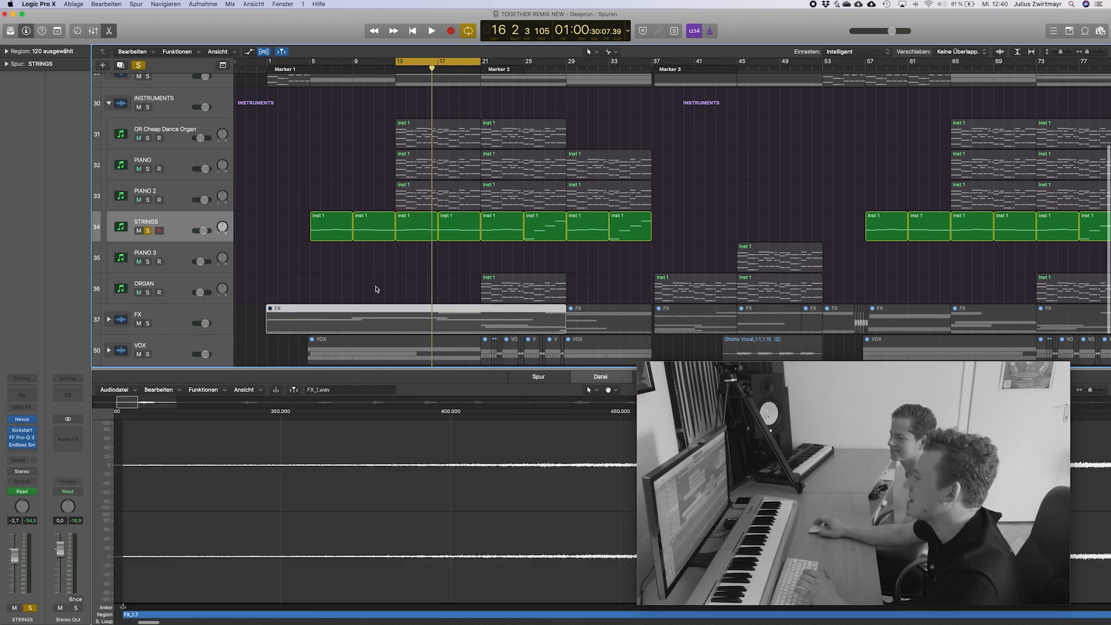
left_click(381, 274)
key("space")
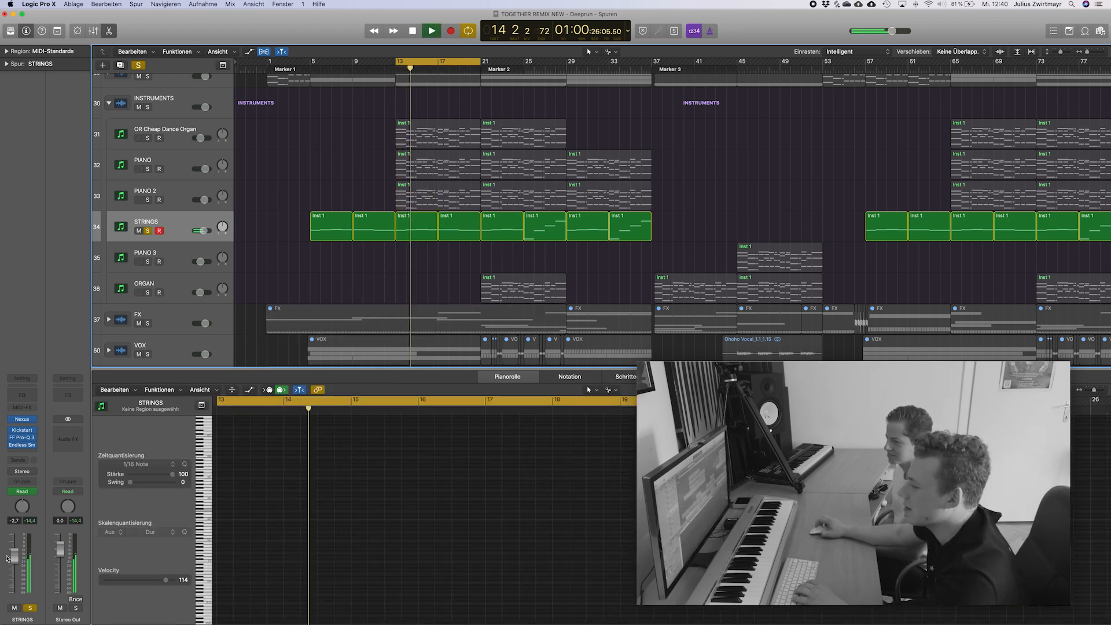
Show track automation, move the cycle range to bars 21–29 and play the soloed STRINGS from about bar 26.
key("a")
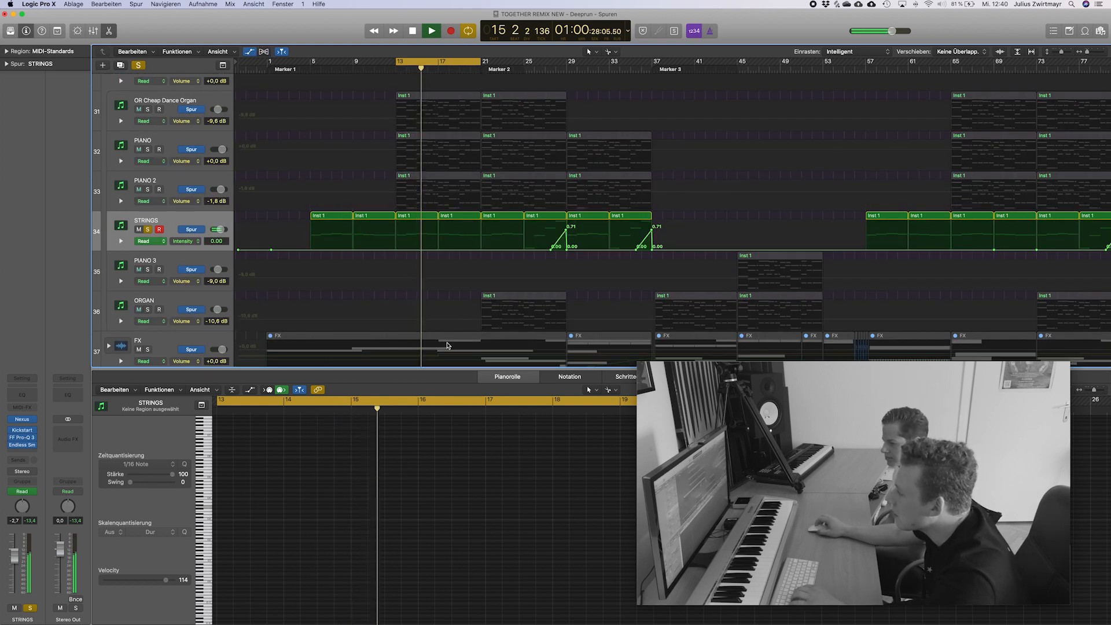
key("space")
left_click_drag(445, 61, 530, 61)
double_click(534, 71)
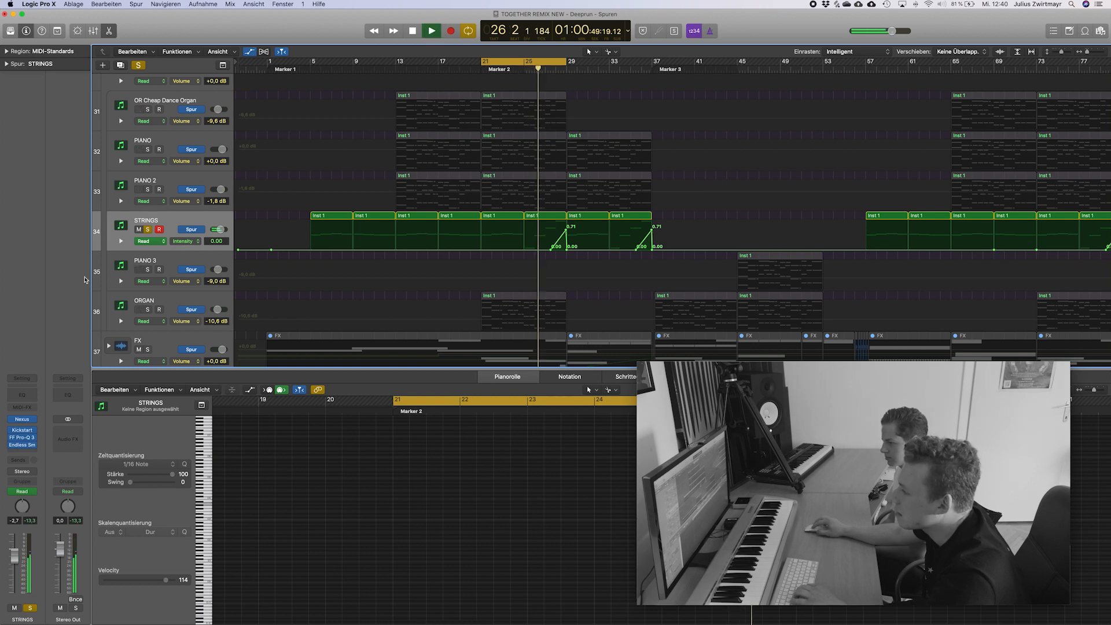
Compare STRINGS in the full mix and in solo, and inspect its Endless Smile plug-in before closing it.
left_click(147, 229)
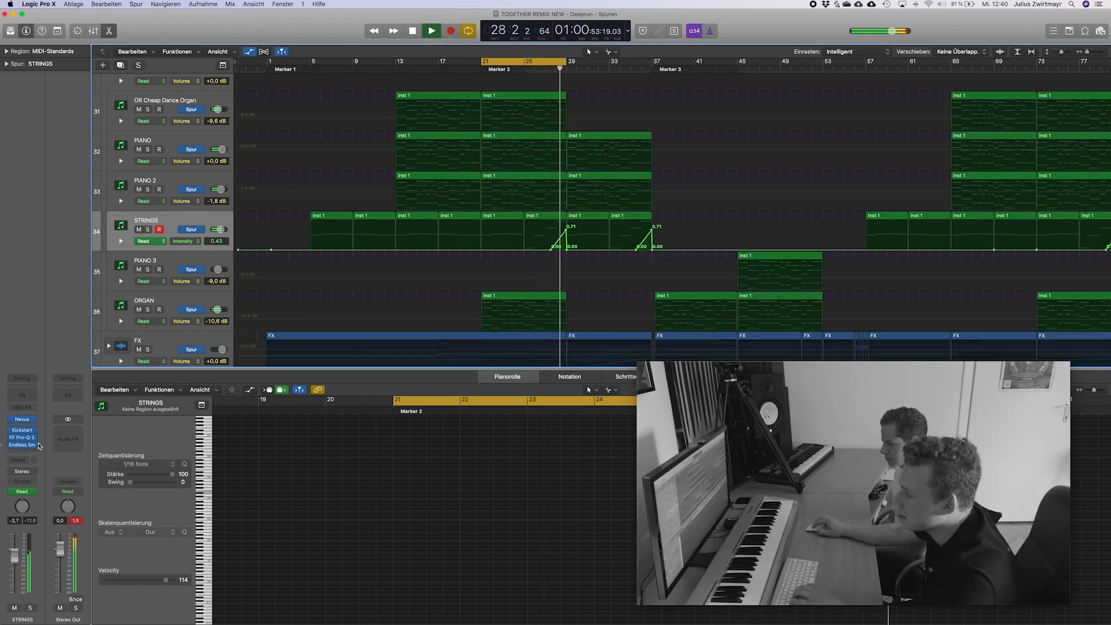
key("space")
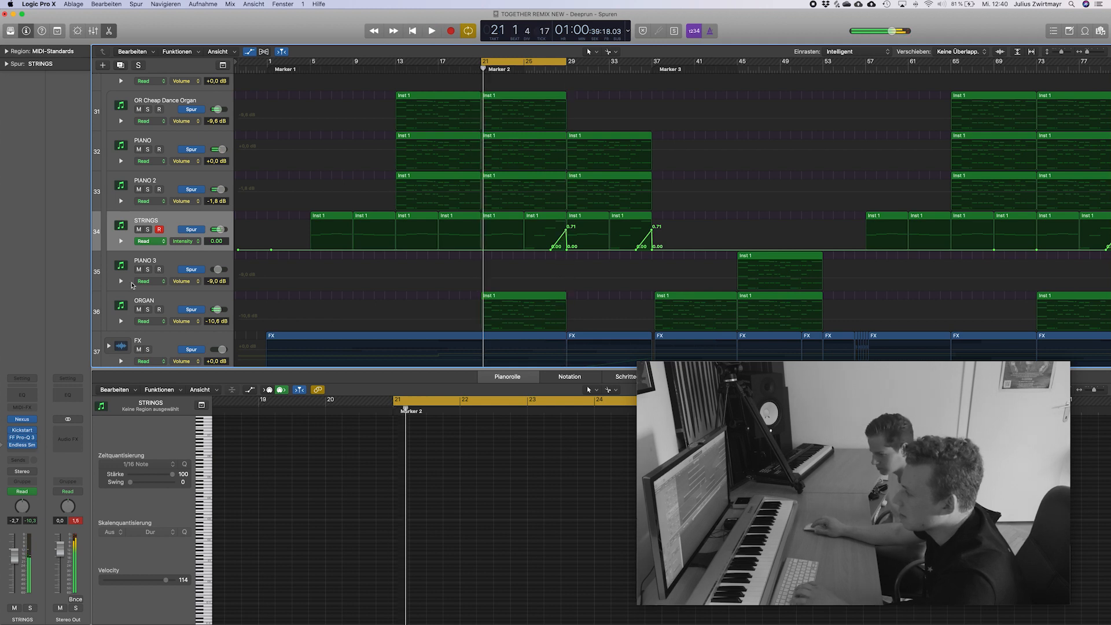
key("s")
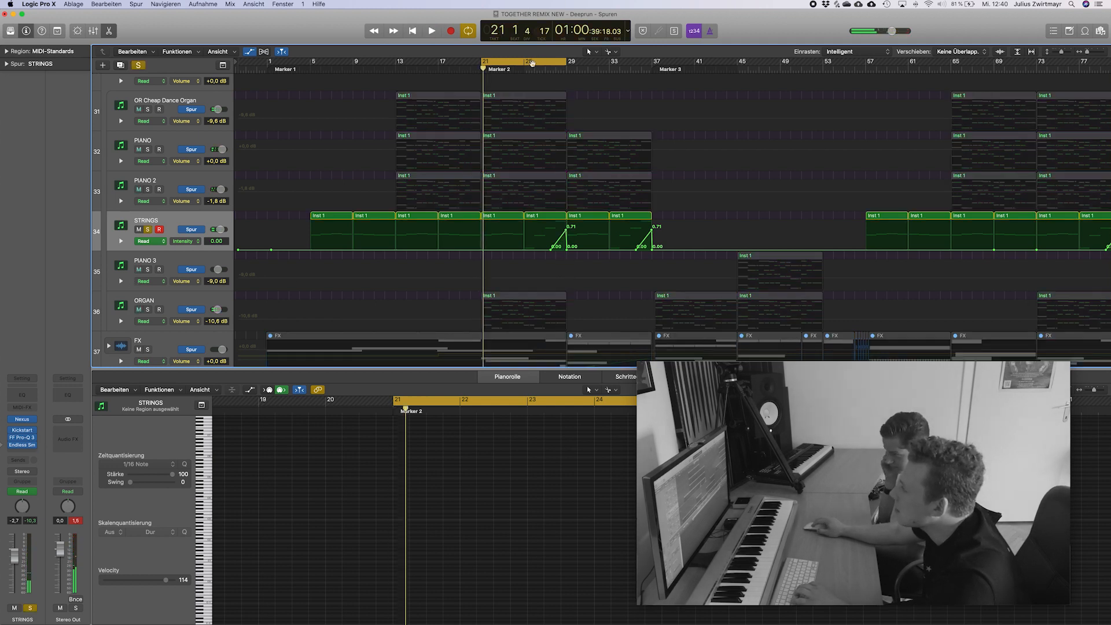
key("space")
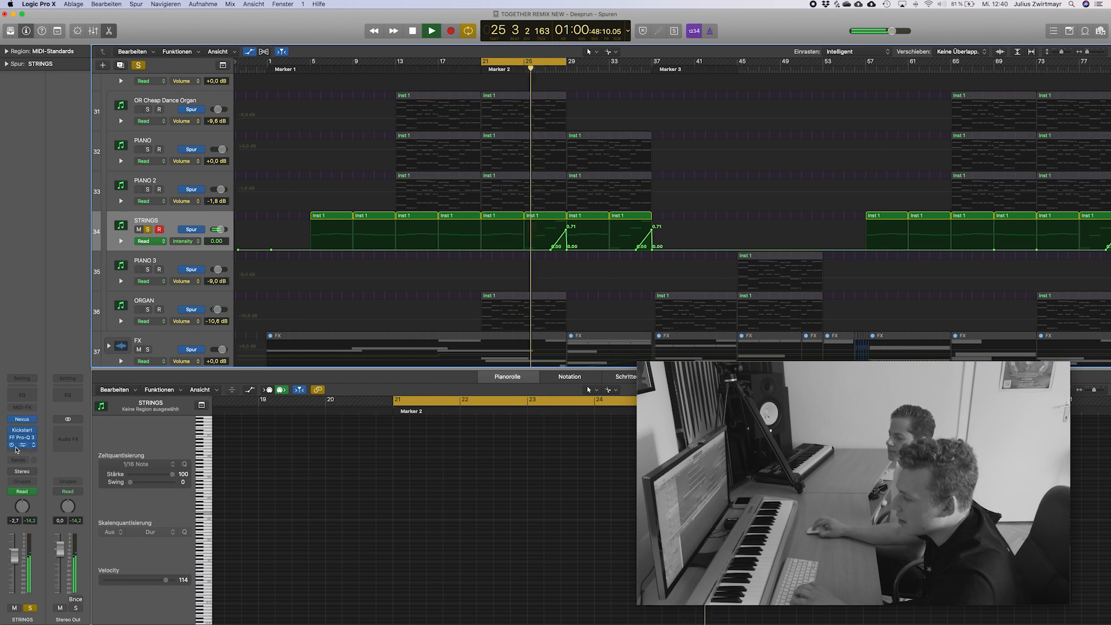
left_click(23, 445)
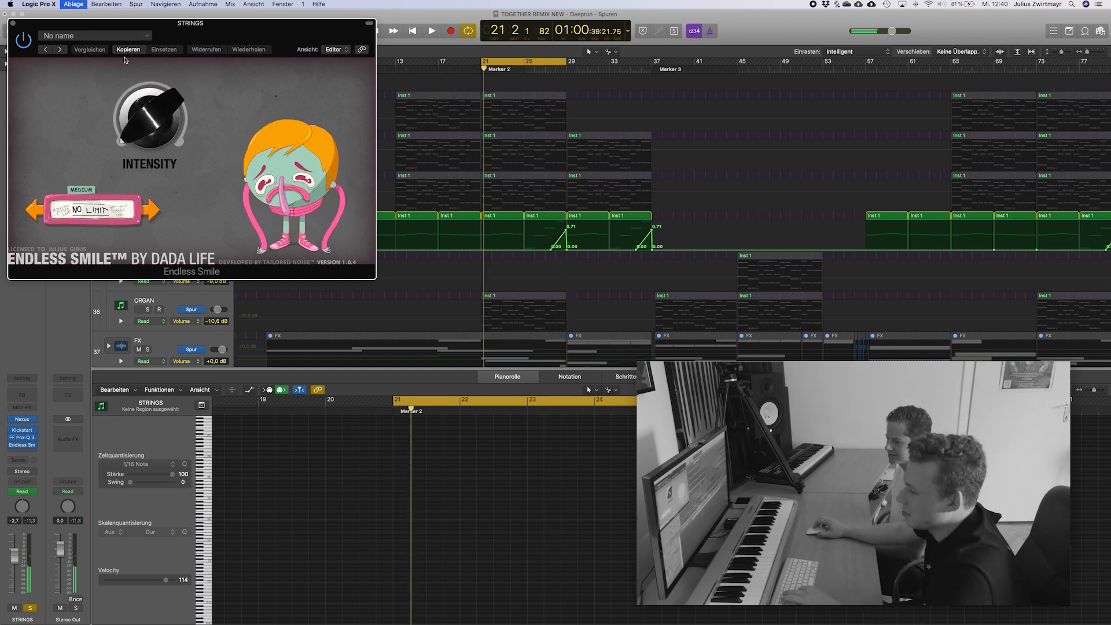
left_click(13, 23)
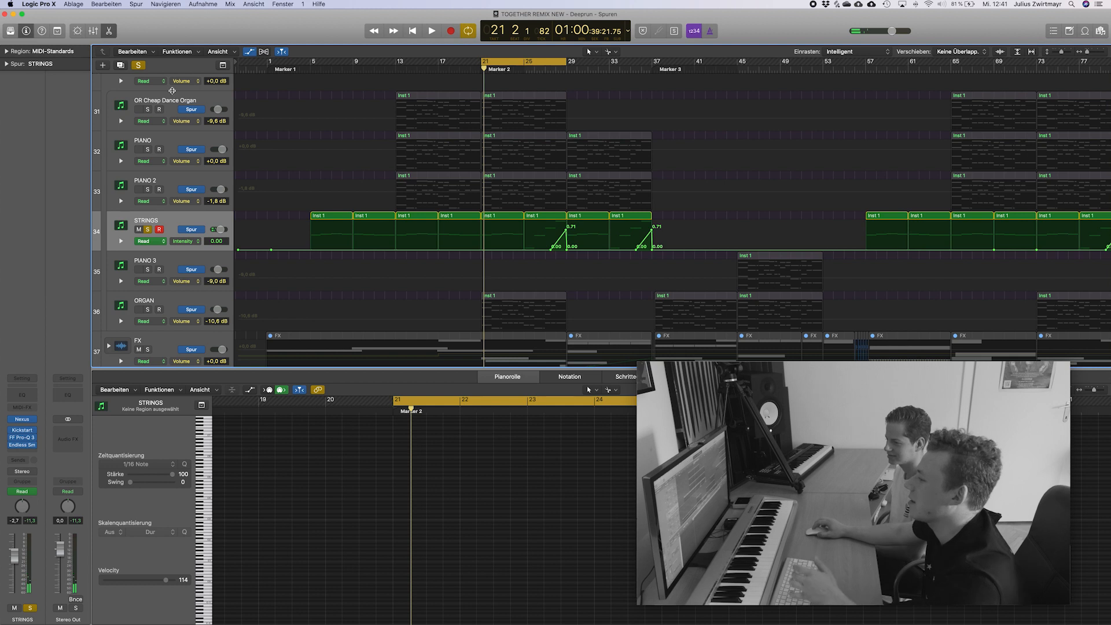
Audition the ORGAN track in solo with automation hidden, release the solo and inspect its Flanger plug-in.
key("s")
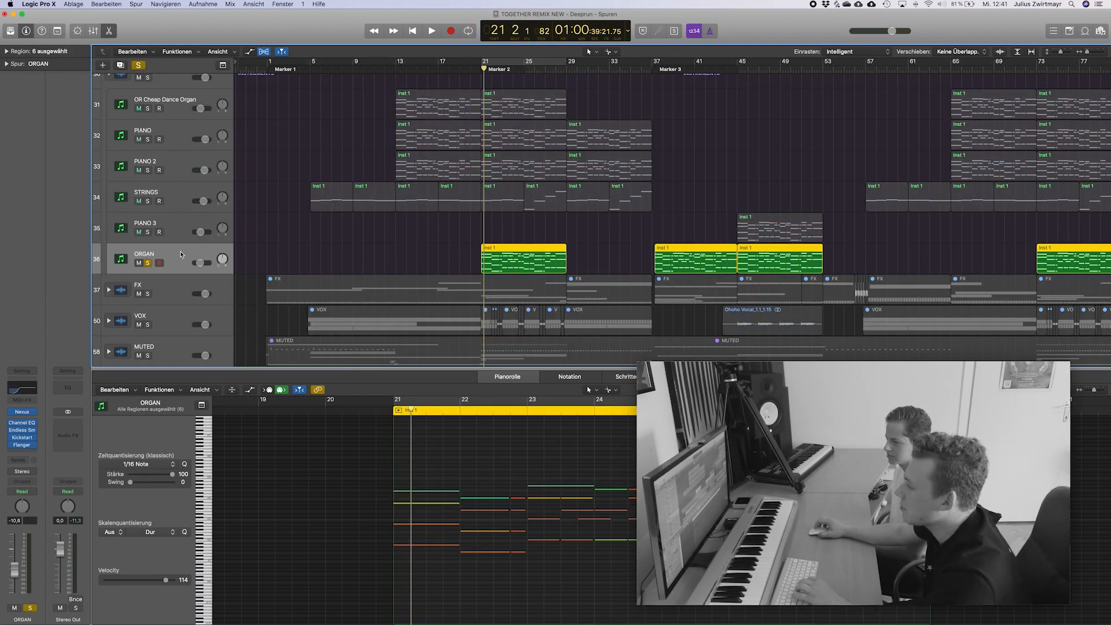
key("space")
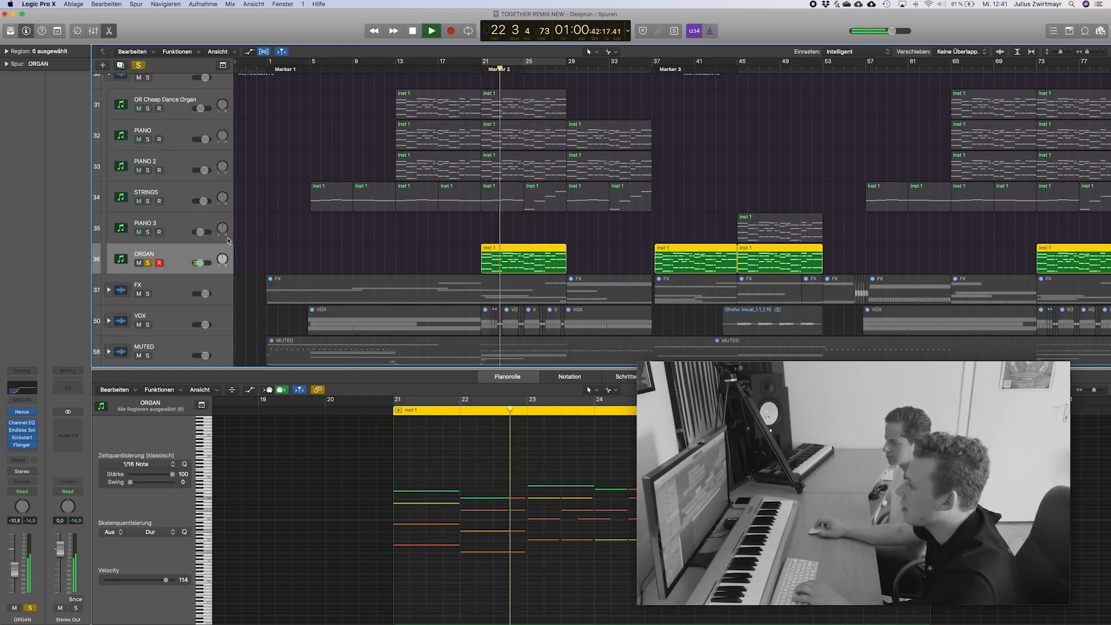
key("space")
key("s")
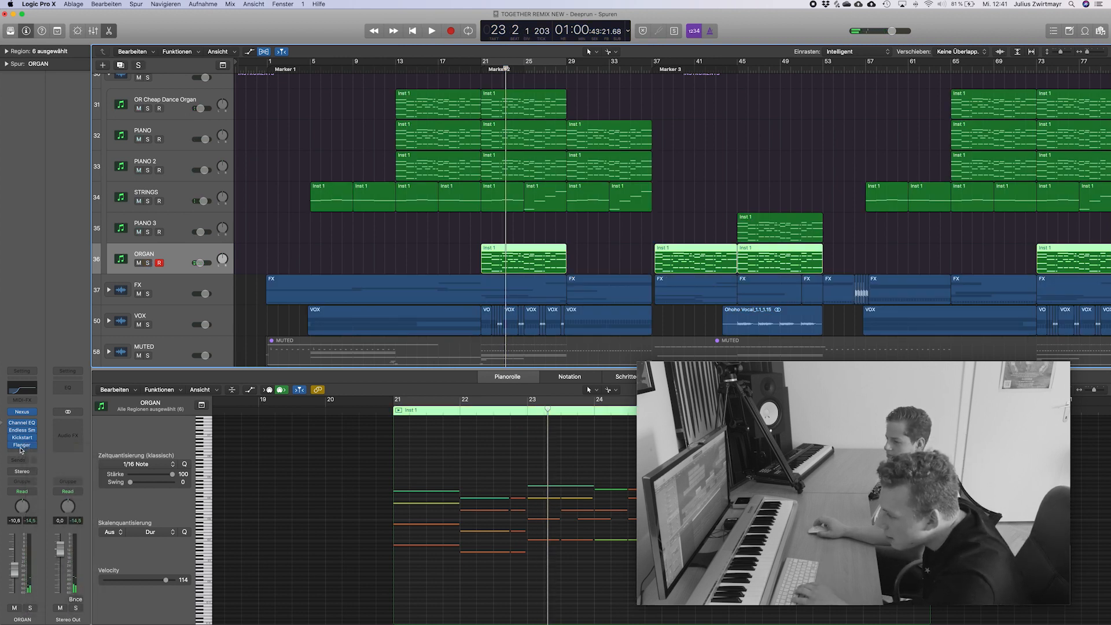
left_click(24, 445)
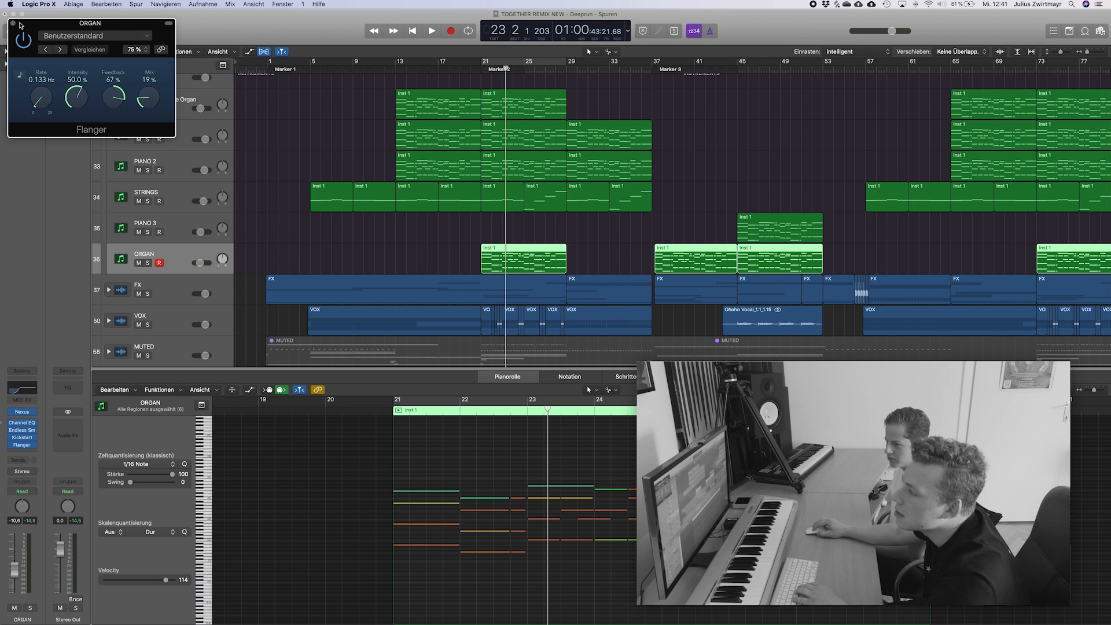
left_click(13, 24)
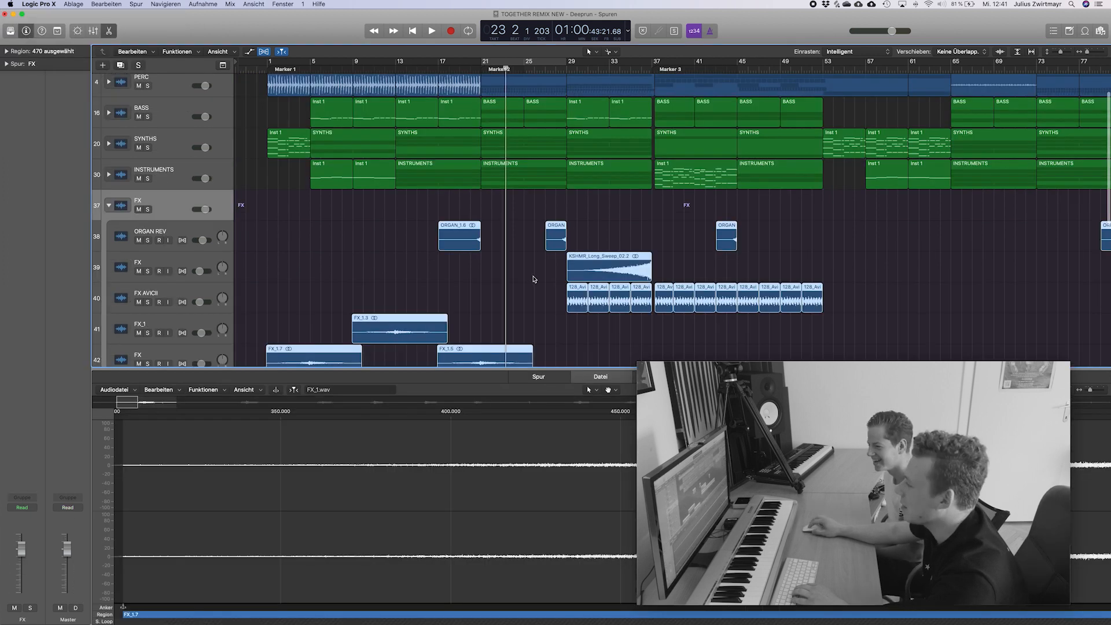
Close the Piano Roll and switch the track view from the INSTRUMENTS stack to the expanded FX stack.
left_click(533, 279)
double_click(603, 261)
left_click(518, 286)
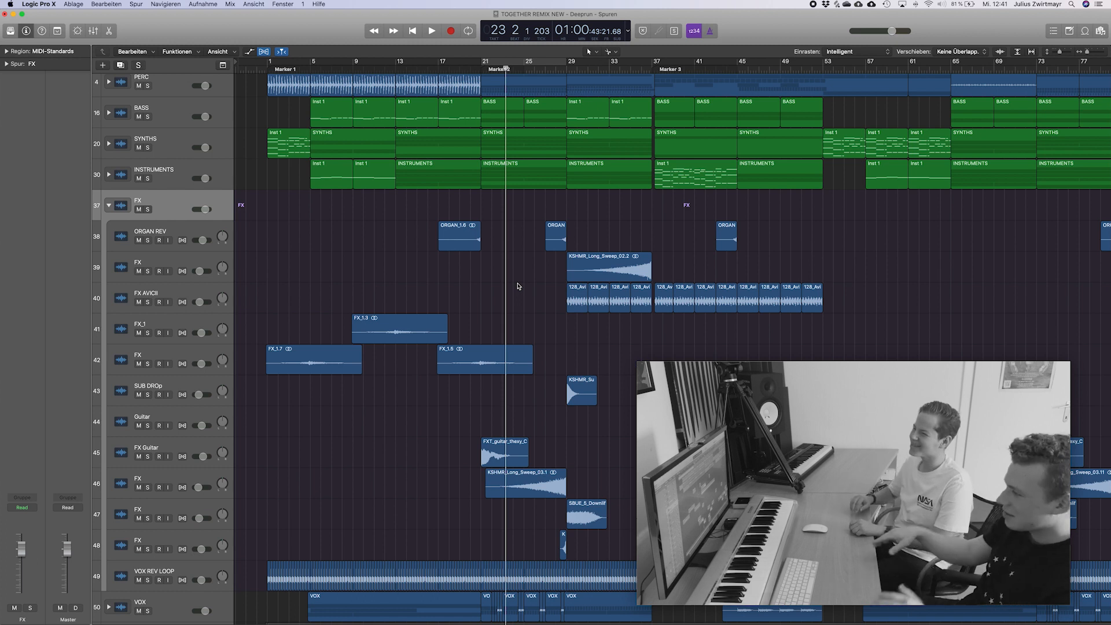
Select the VOX REV LOOP track, set the cycle range to bars 1–5 and deselect its regions.
scroll(526, 298, "down", 3)
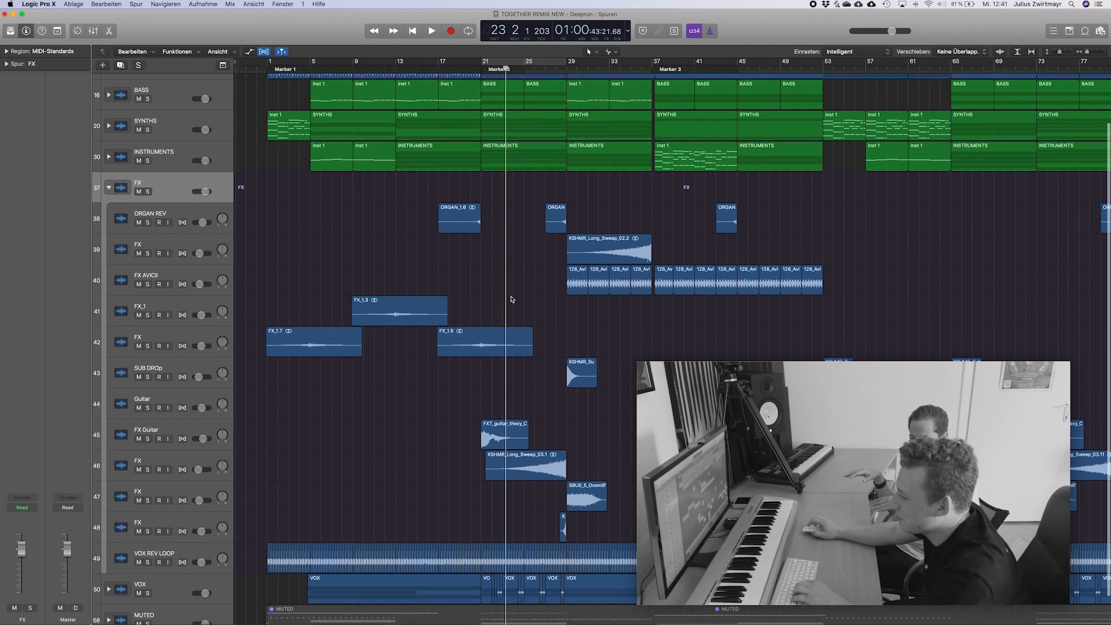
left_click(196, 521)
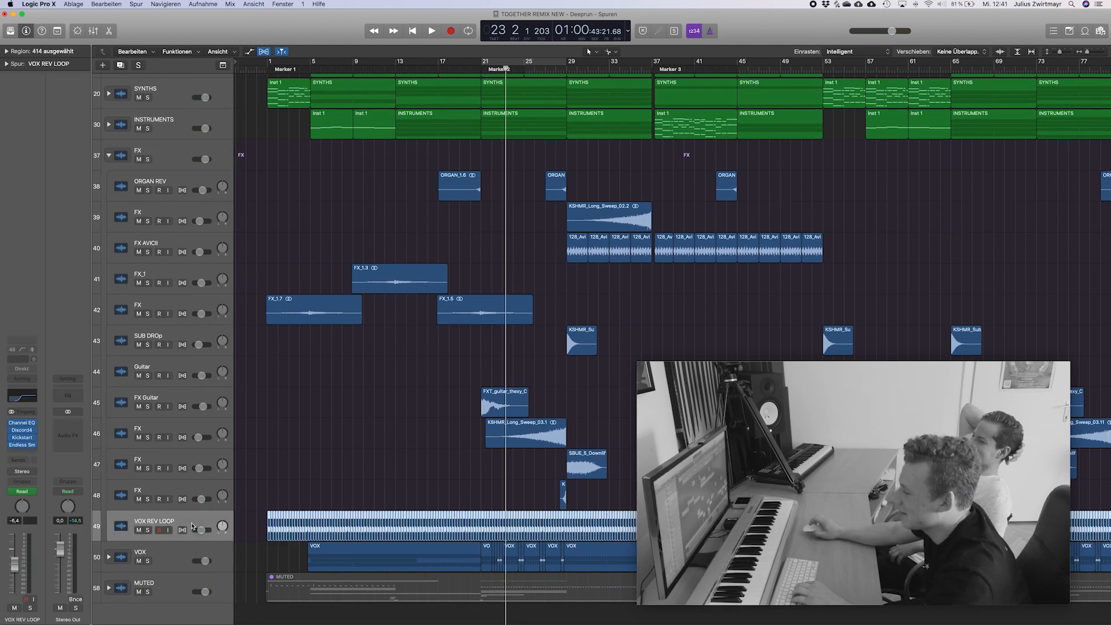
scroll(320, 415, "right", 6)
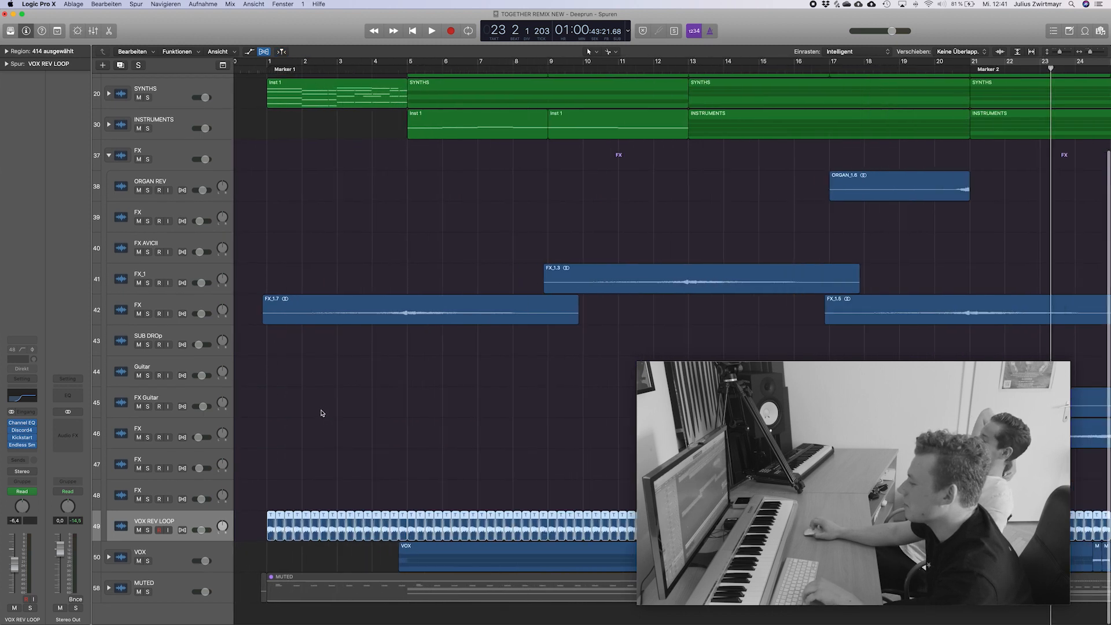
scroll(321, 411, "up", 2)
scroll(322, 411, "up", 2)
scroll(320, 410, "left", 3)
scroll(317, 407, "down", 3)
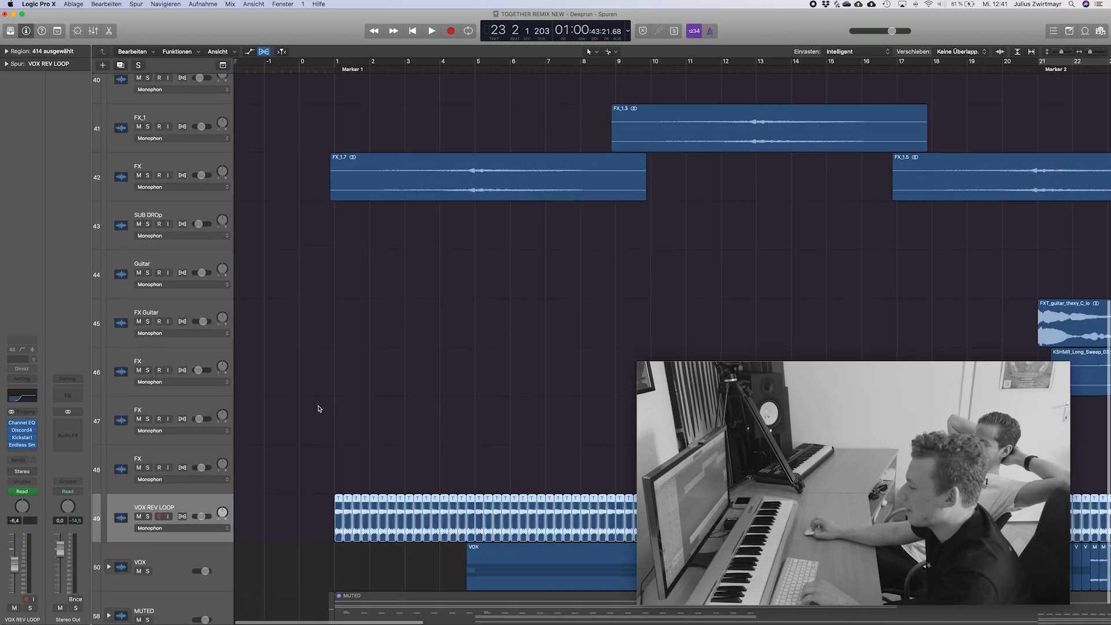
left_click_drag(340, 61, 479, 117)
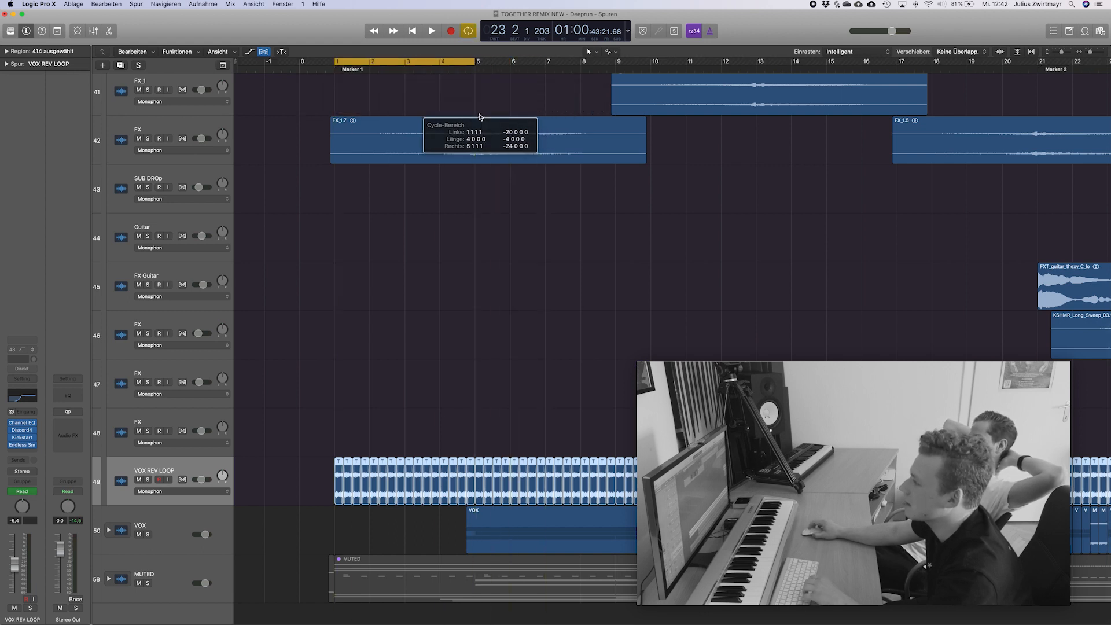
left_click(327, 366)
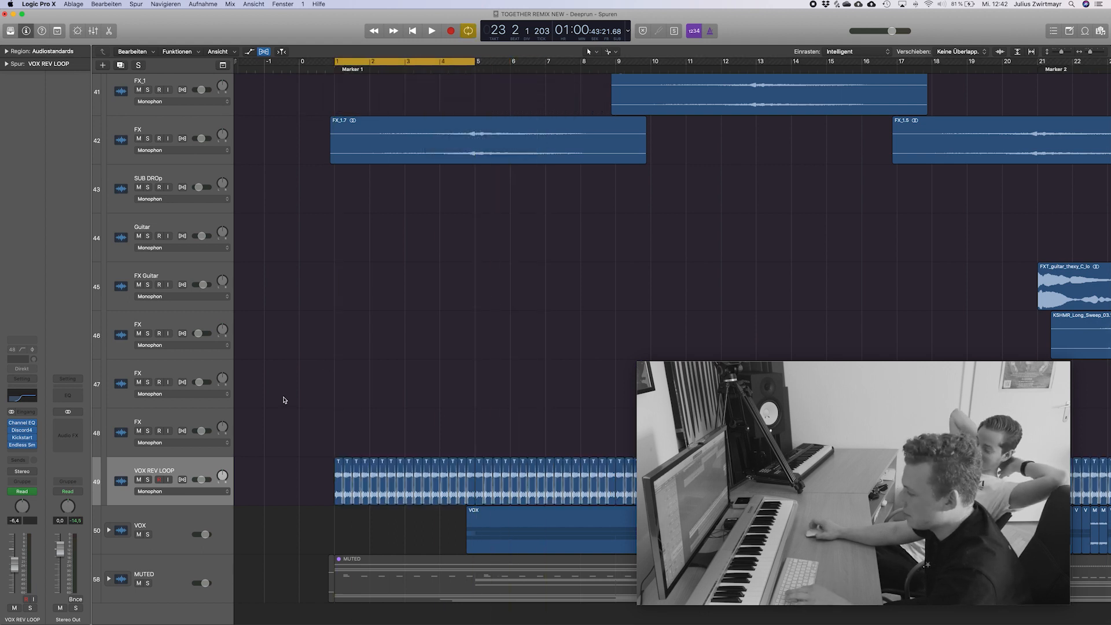
Solo the VOX REV LOOP track and play it within the cycle range before stopping playback.
key("s")
key("space")
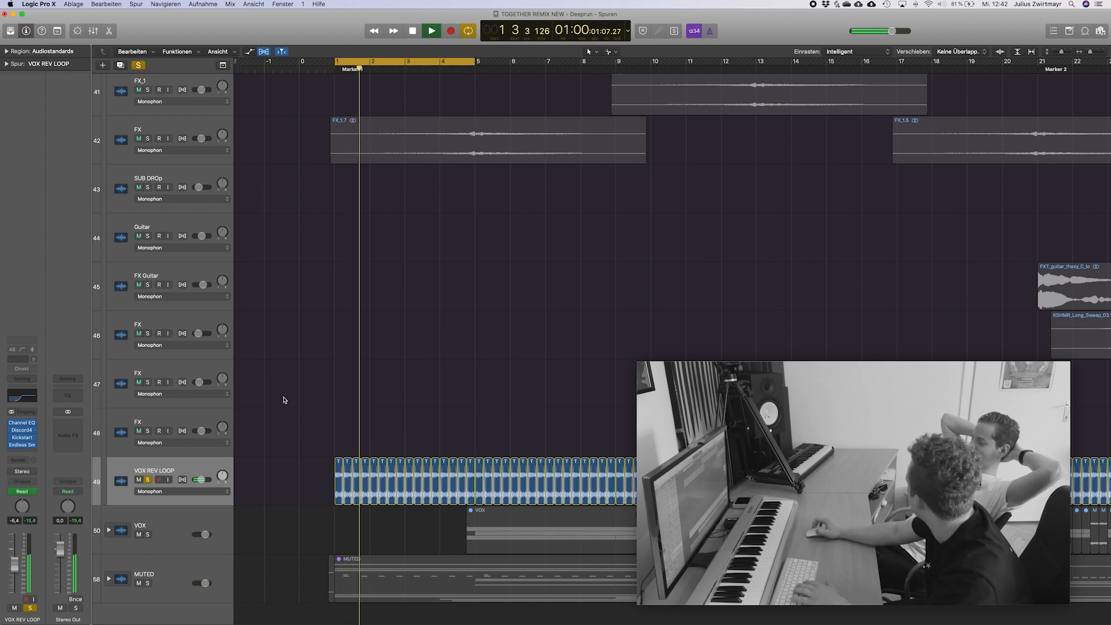
scroll(496, 381, "down", 1)
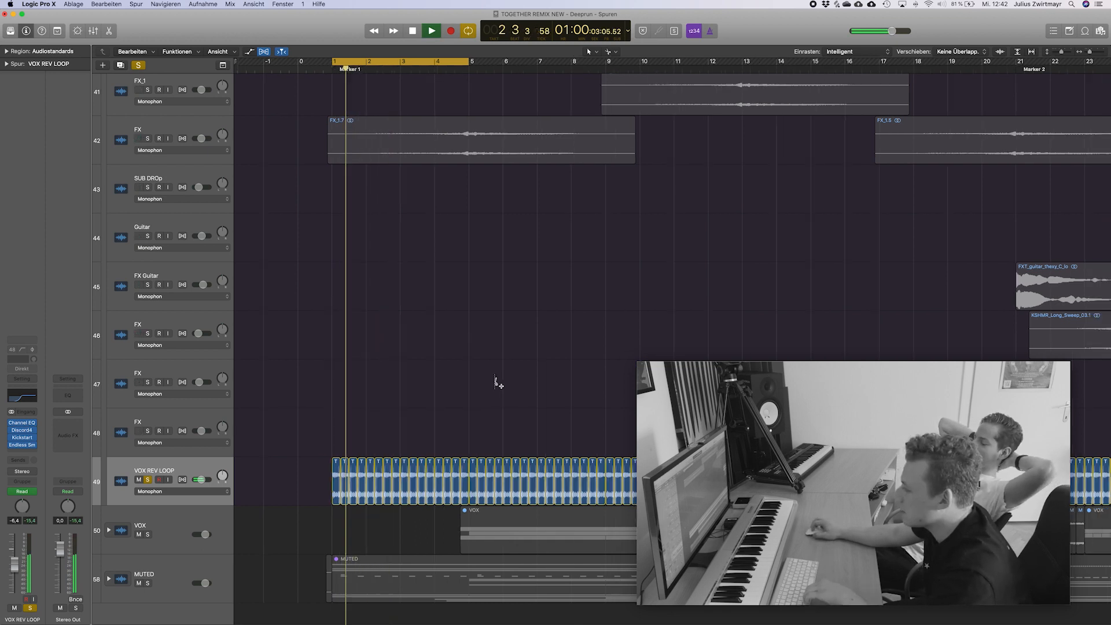
scroll(496, 382, "down", 3)
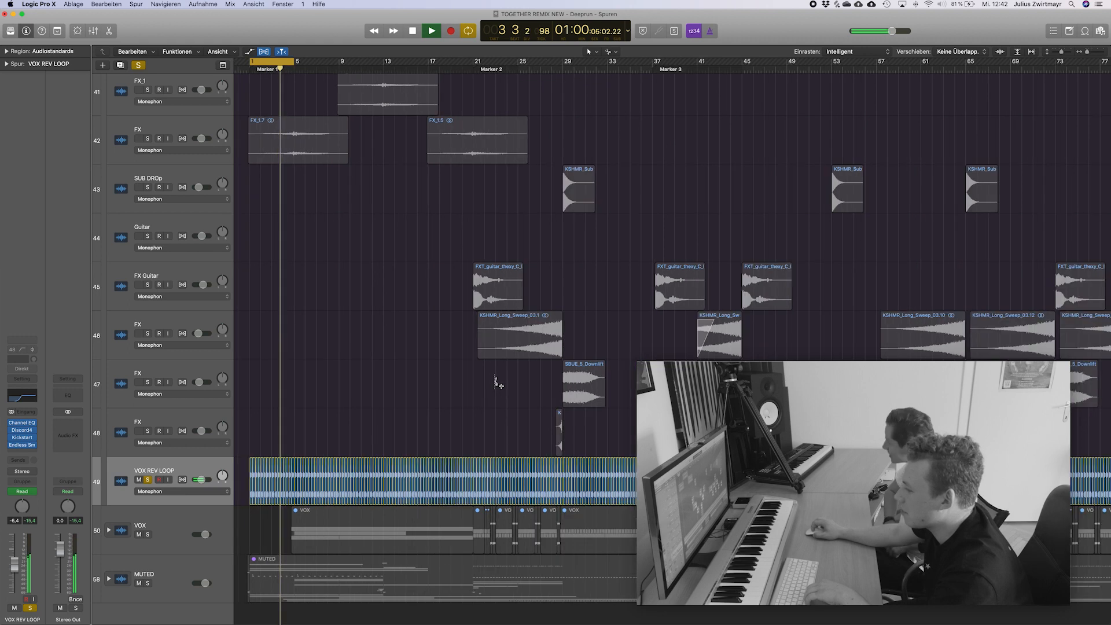
scroll(495, 382, "up", 4)
key("space")
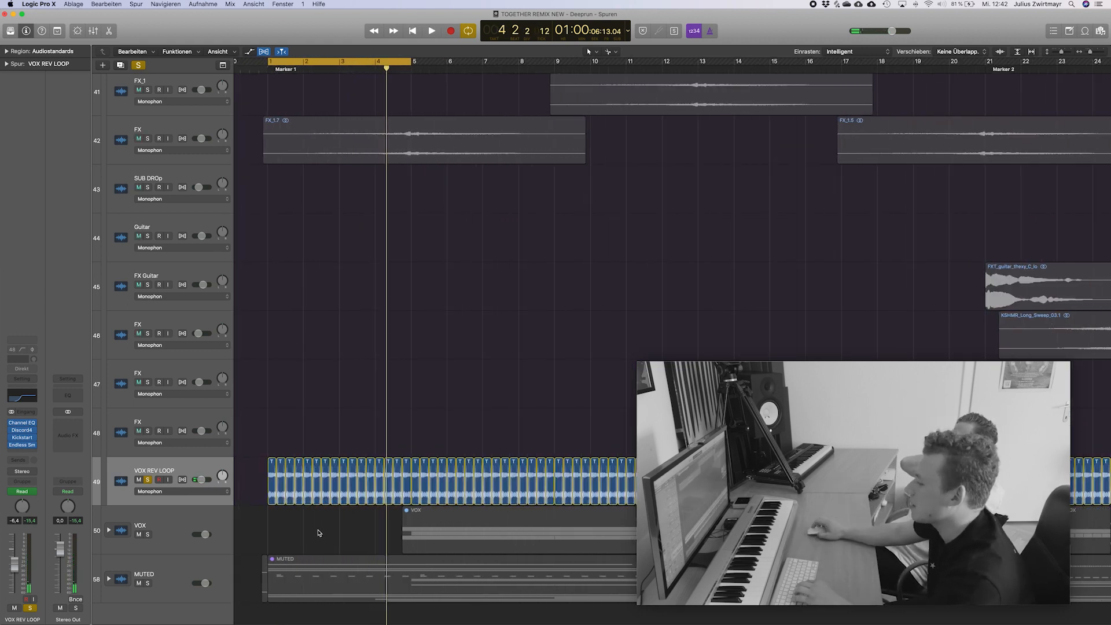
Inspect the Discord4 plug-in on VOX REV LOOP, close it and release the track's solo.
scroll(348, 430, "right", 1)
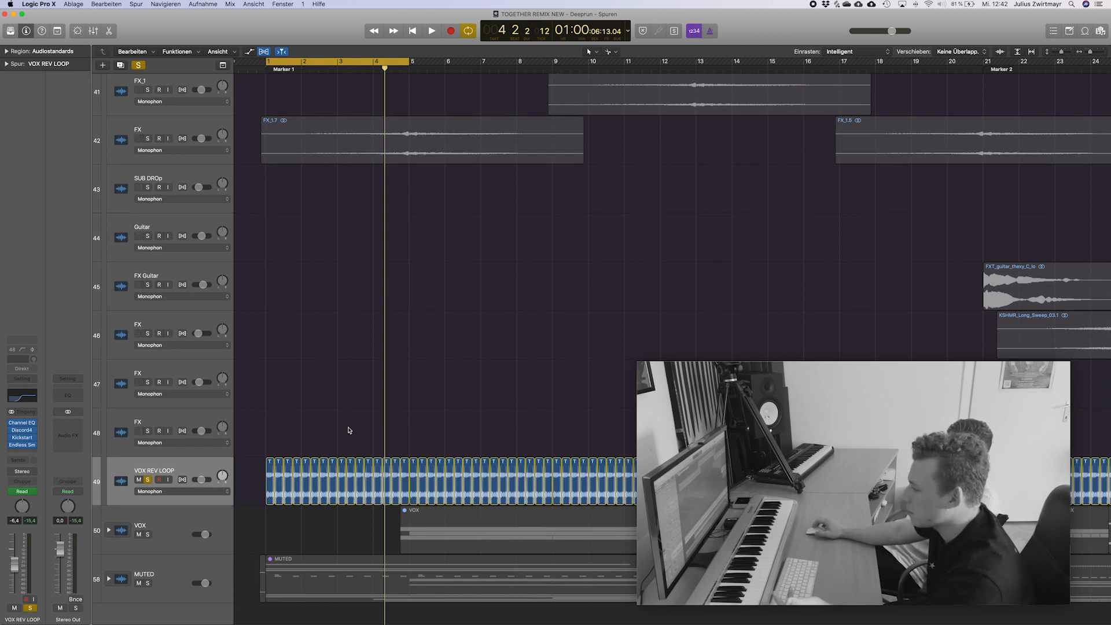
left_click(26, 431)
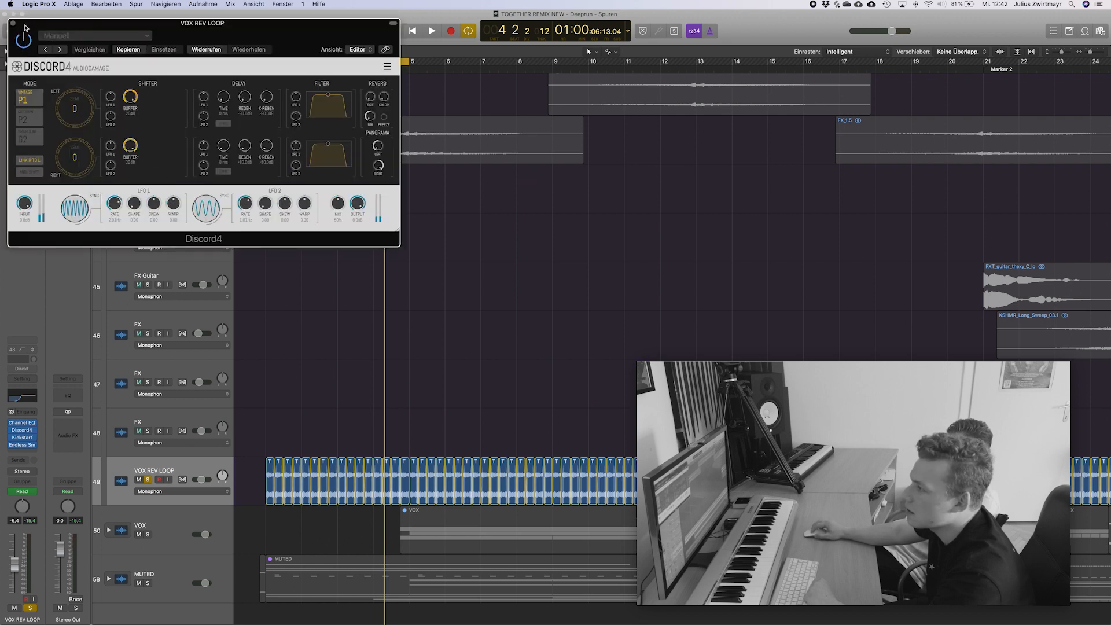
left_click(13, 23)
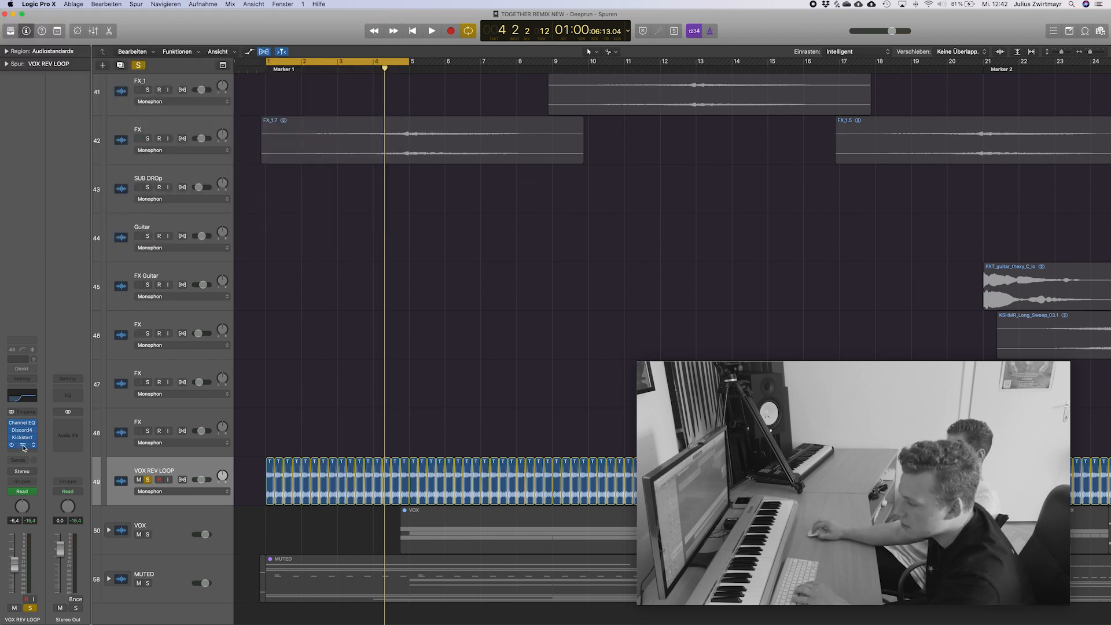
key("s")
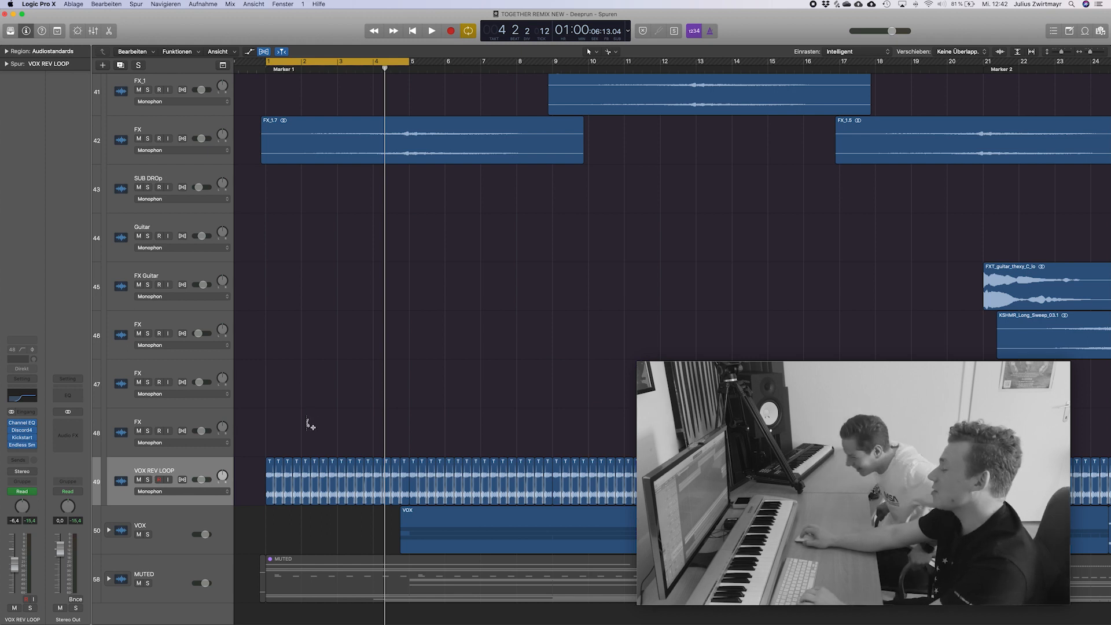
Collapse the FX stack and expand the VOX stack to show its vocal tracks.
scroll(313, 423, "down", 8)
left_click(110, 176)
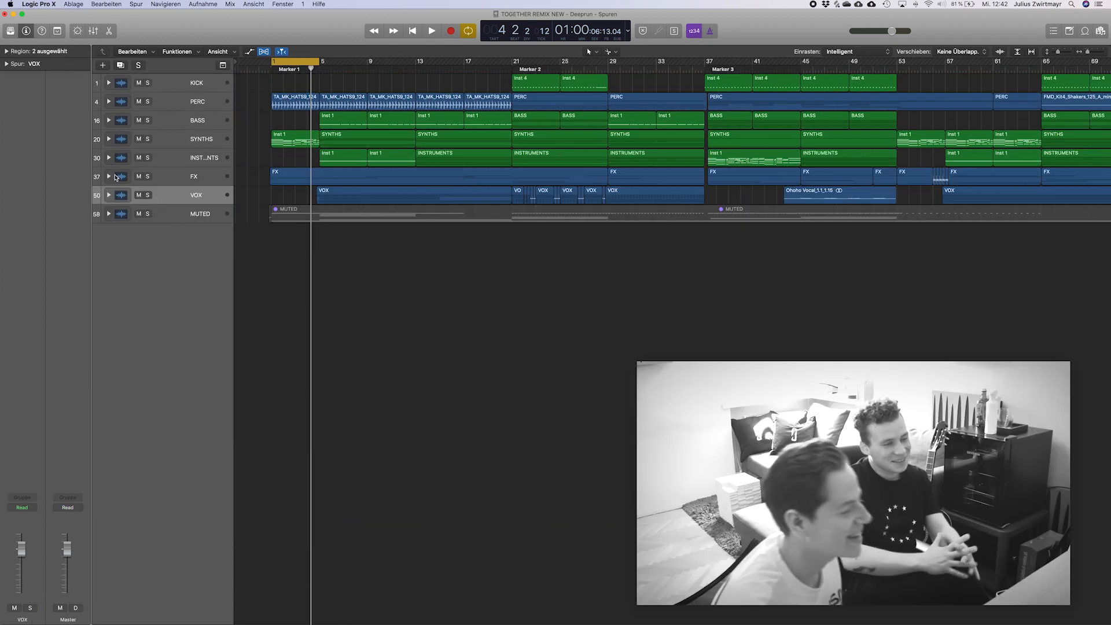
left_click(109, 195)
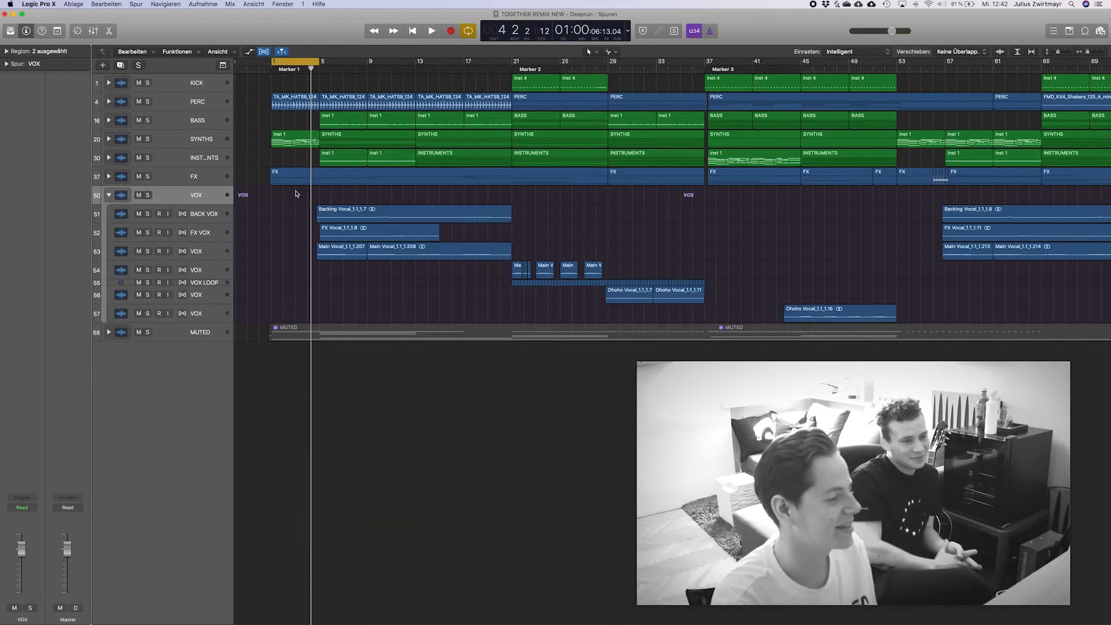
scroll(404, 239, "up", 5)
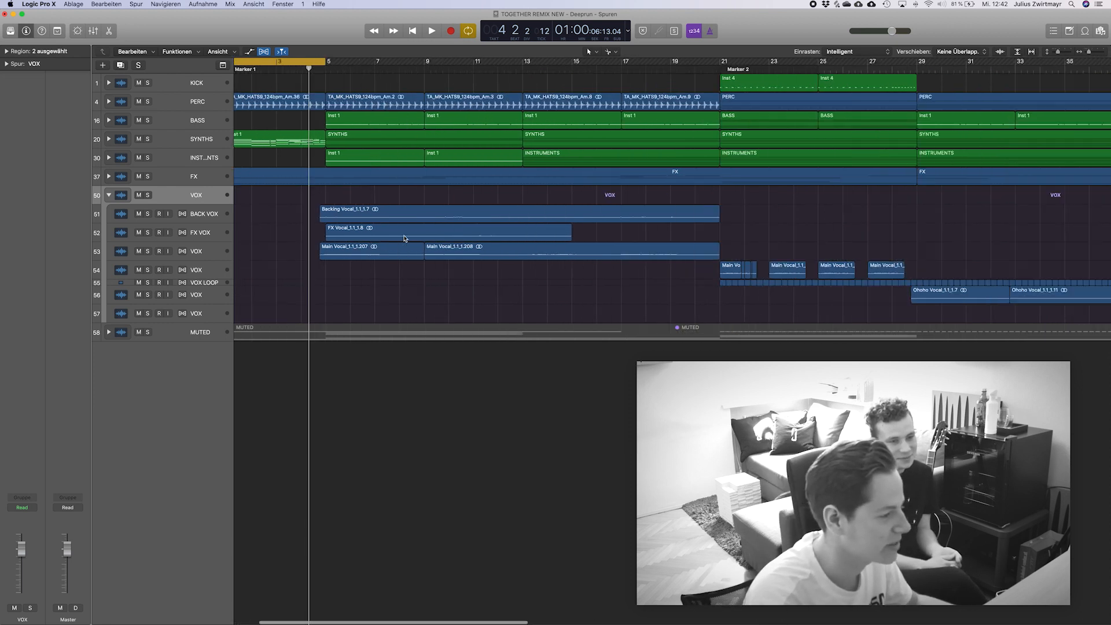
scroll(363, 195, "right", 3)
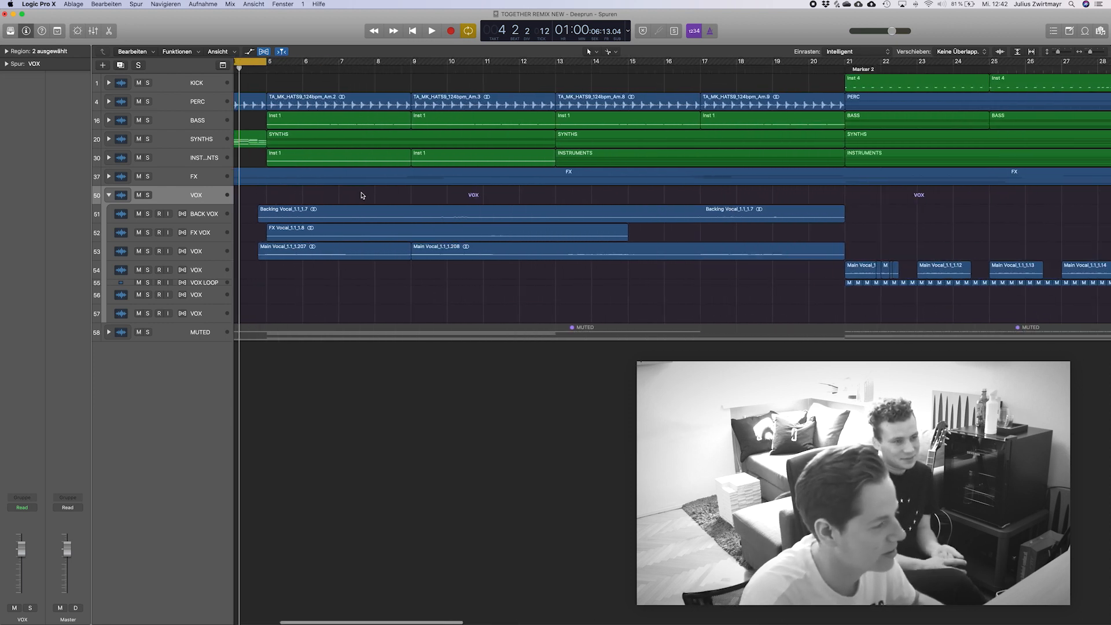
Select the BACK VOX track, turn off the cycle range and place the playhead midway through bar 7.
left_click(198, 217)
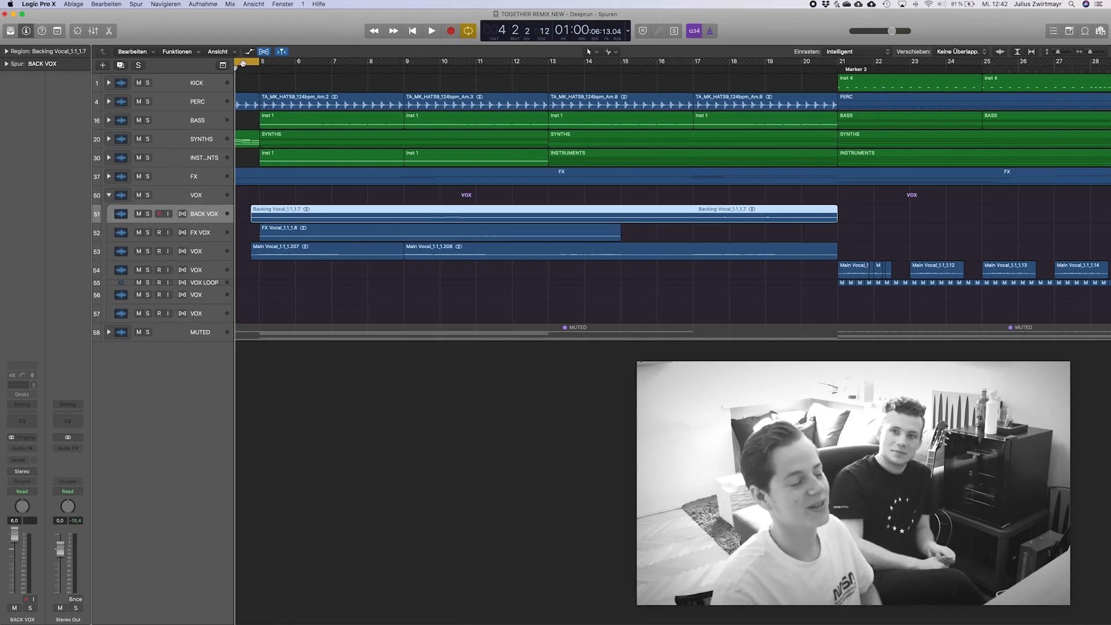
left_click(347, 70)
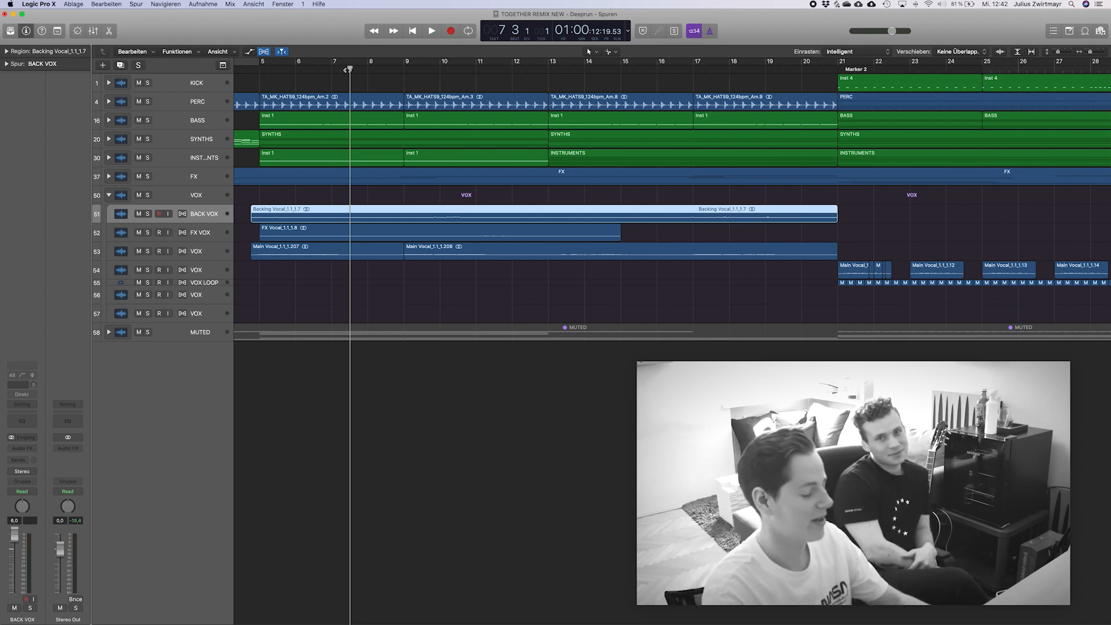
scroll(517, 141, "right", 3)
scroll(516, 141, "up", 5)
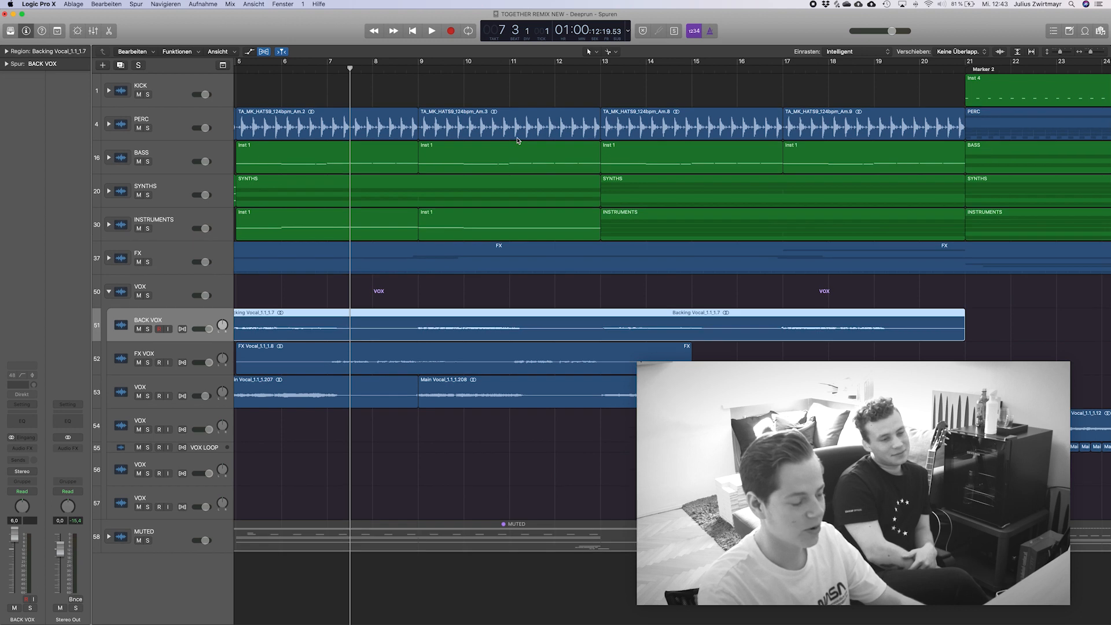
scroll(517, 141, "left", 4)
scroll(517, 141, "right", 1)
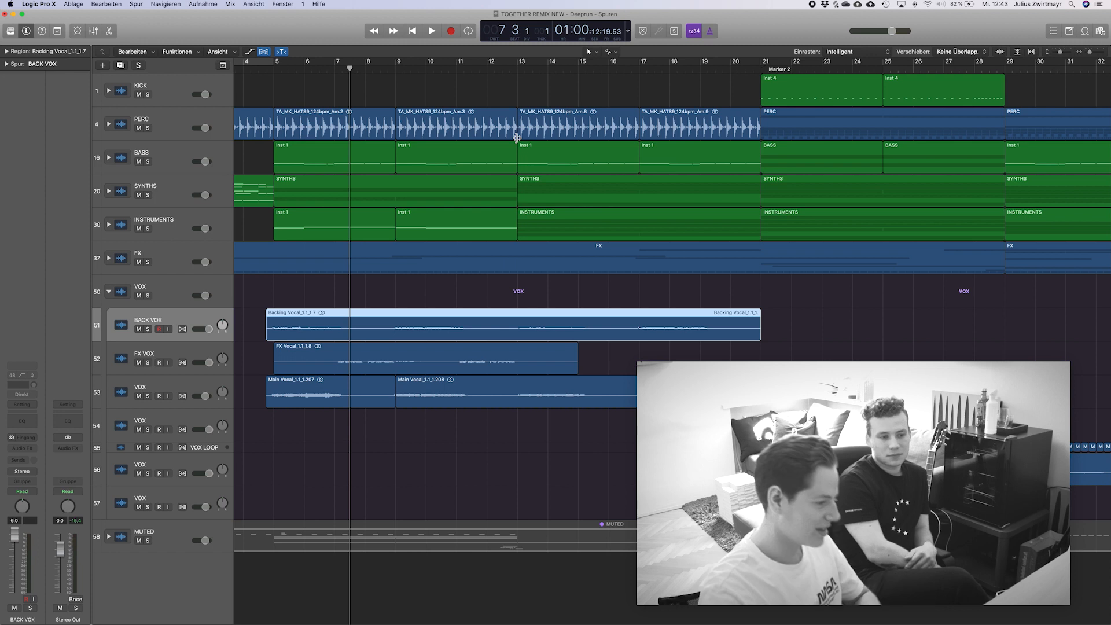
Select the FX VOX track and audition it in solo from bar 7.
left_click(151, 369)
key("space")
left_click(148, 363)
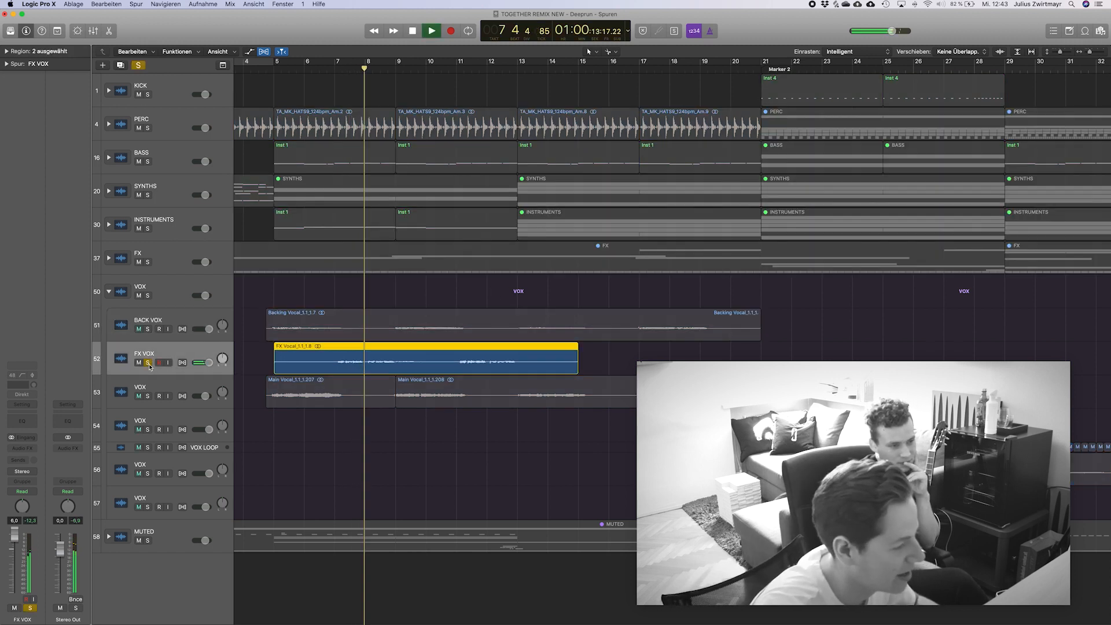
key("space")
Audition FX VOX together with the soloed VOX track 53 below it, then release both solos.
left_click(148, 395)
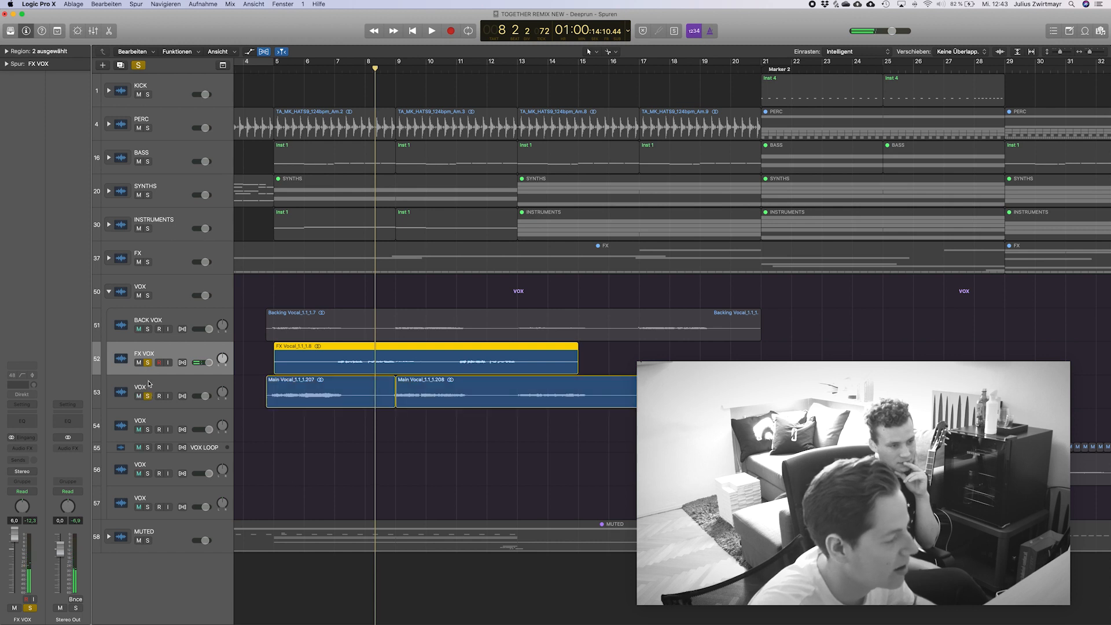
key("space")
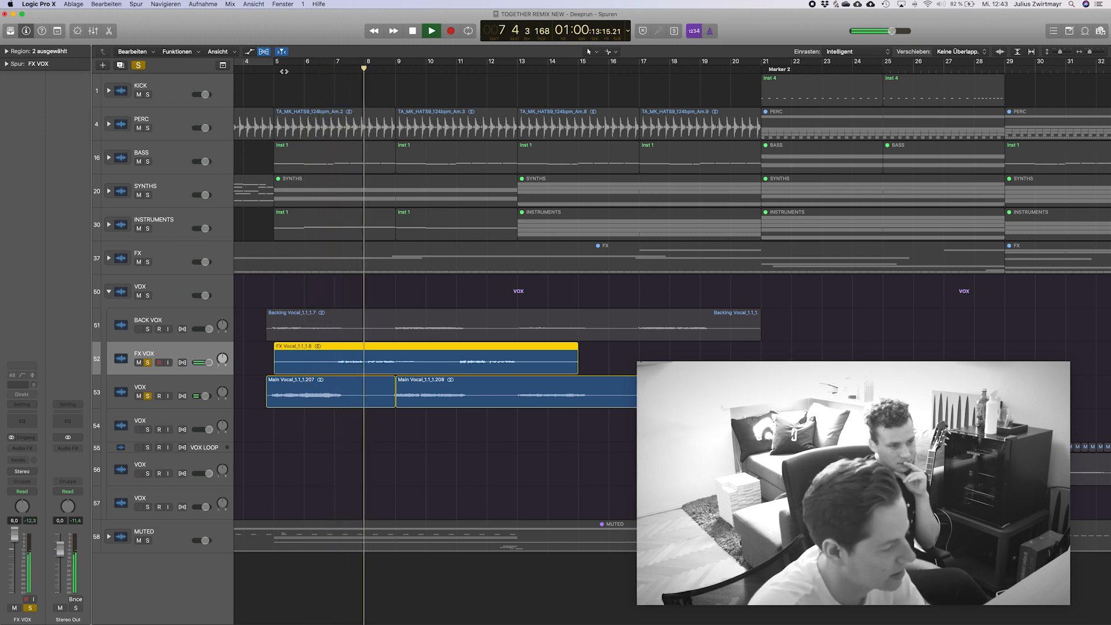
key("space")
left_click(148, 396)
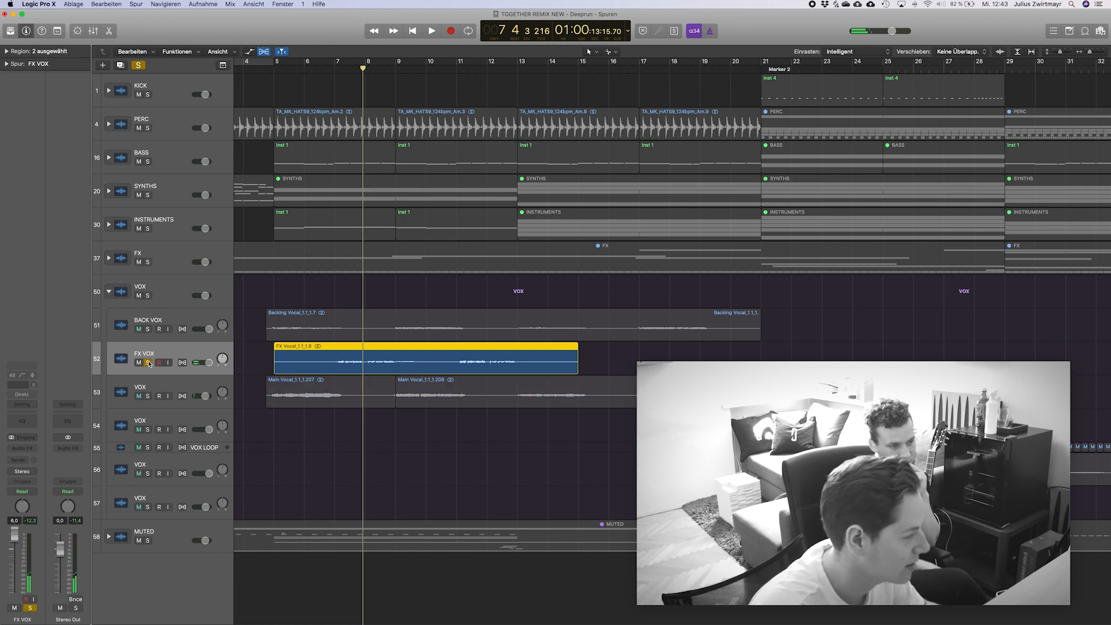
left_click(148, 362)
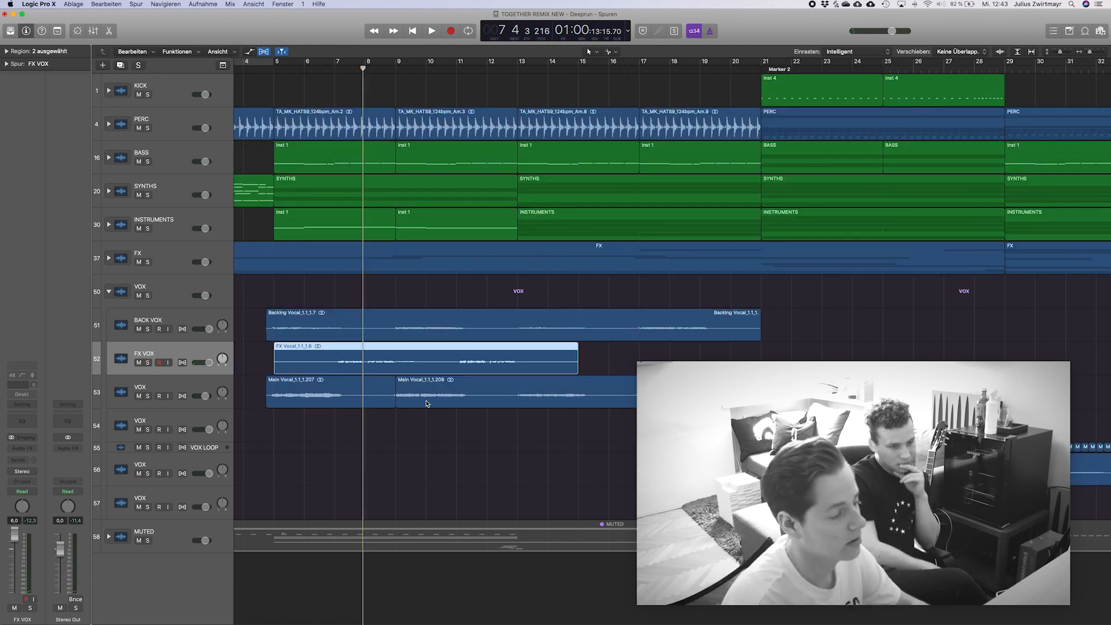
Select and solo the chopped VOX track 54 and play it from the start of bar 21.
scroll(365, 382, "up", 5)
scroll(377, 384, "right", 5)
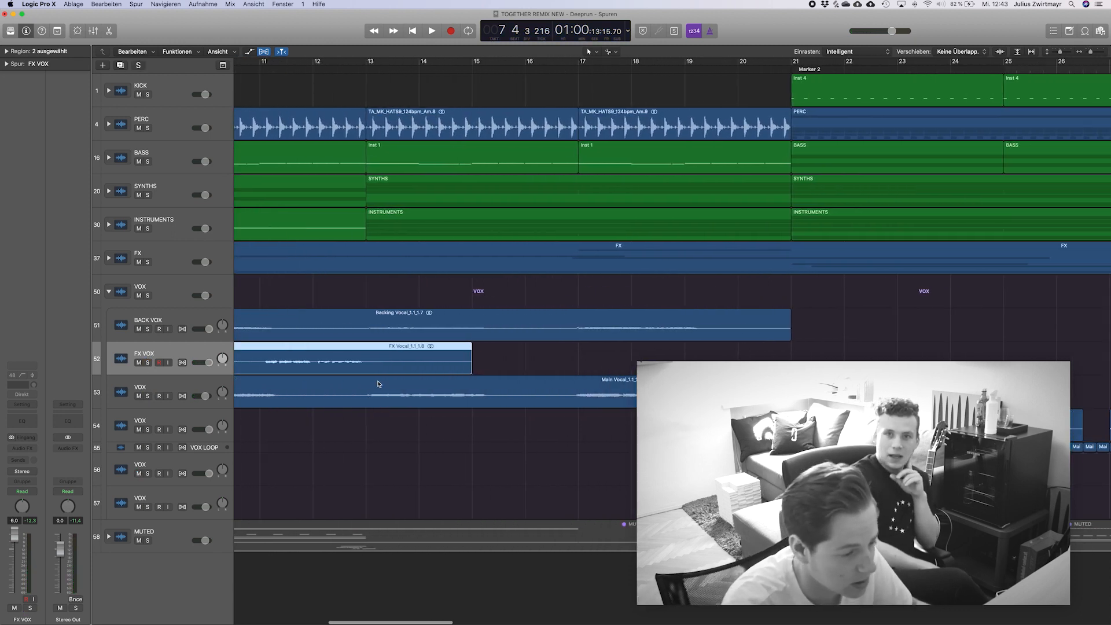
scroll(378, 384, "up", 5)
scroll(377, 385, "down", 6)
scroll(378, 387, "down", 4)
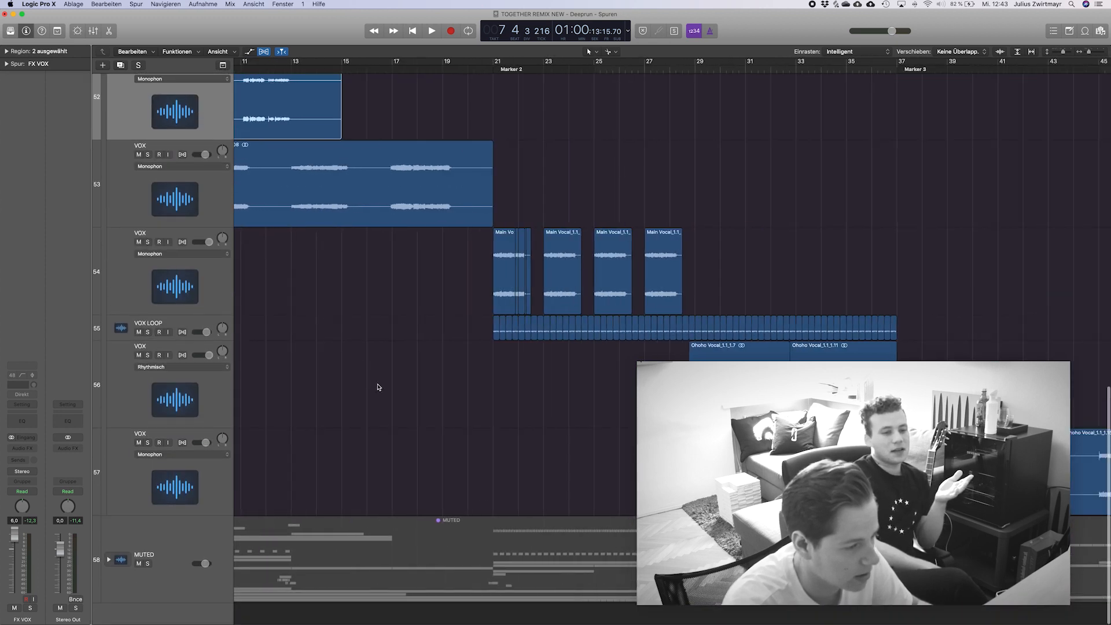
left_click(161, 242)
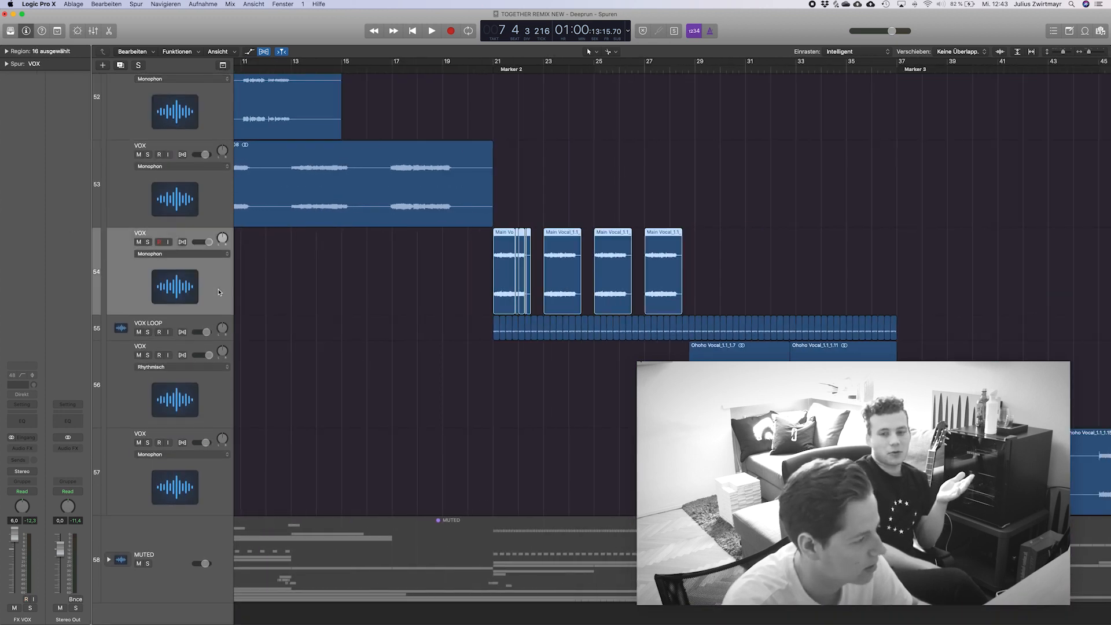
left_click(147, 242)
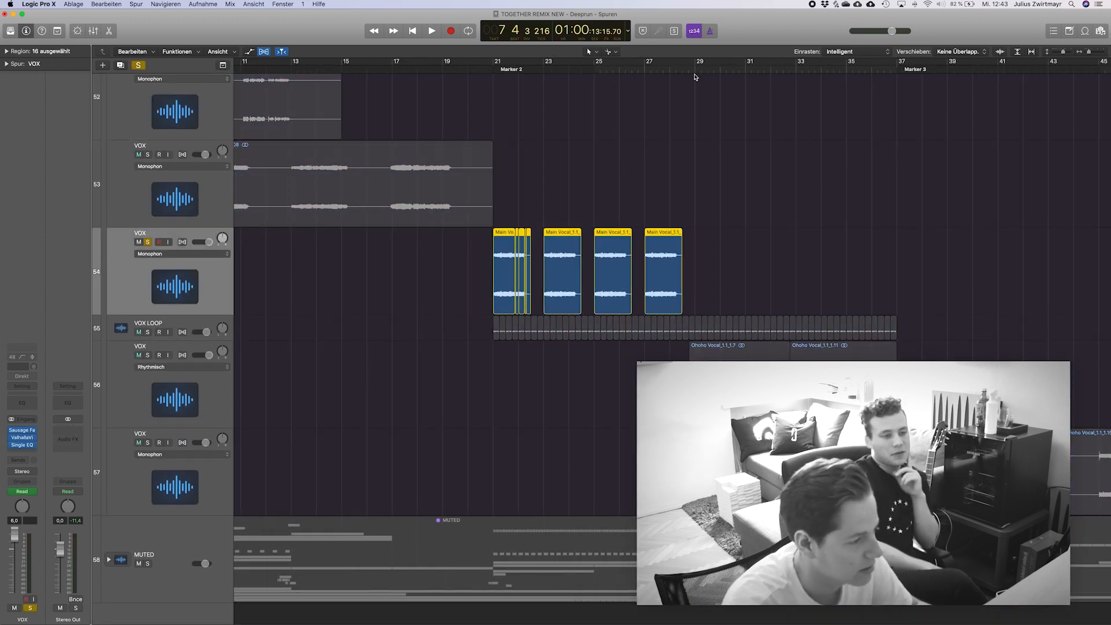
left_click(490, 71)
key("space")
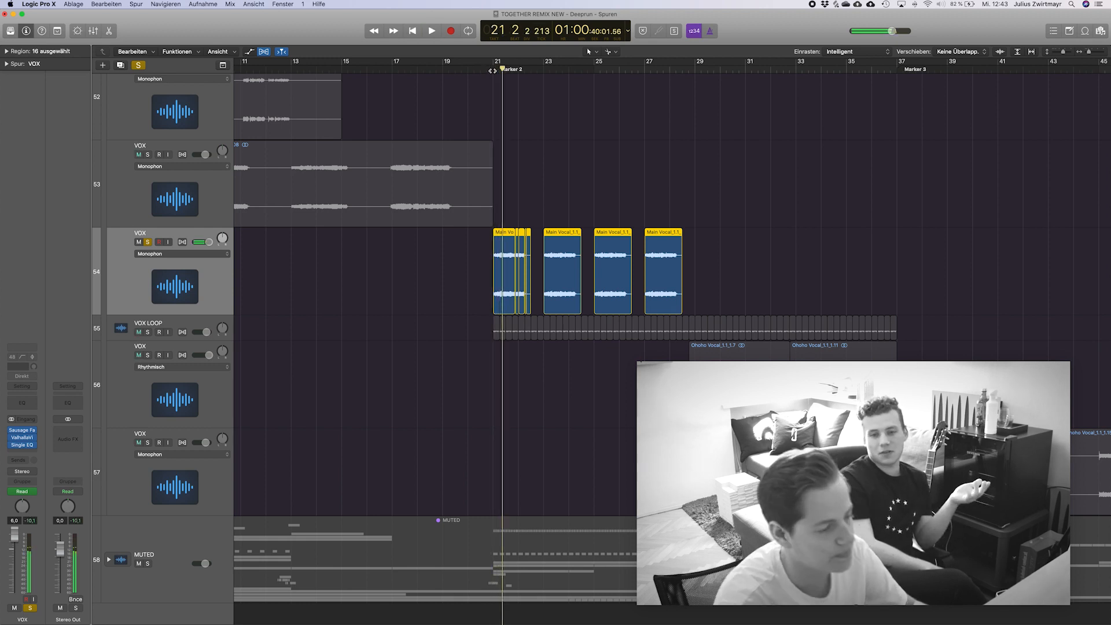
Select the VOX LOOP track, enlarge the track display and solo it alongside VOX track 54.
key("z")
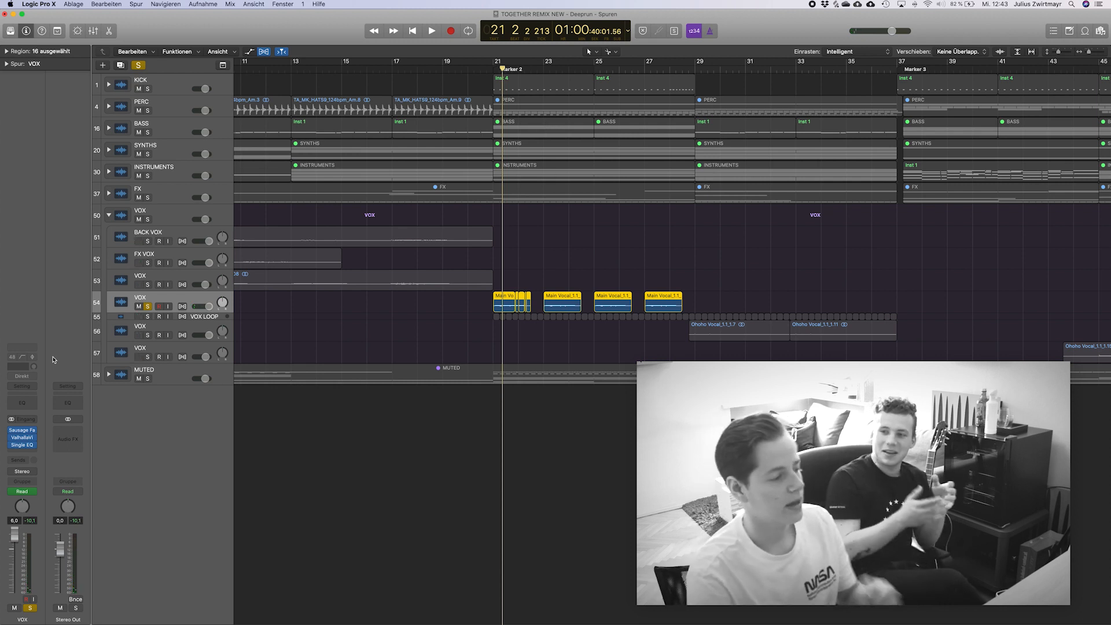
left_click(209, 328)
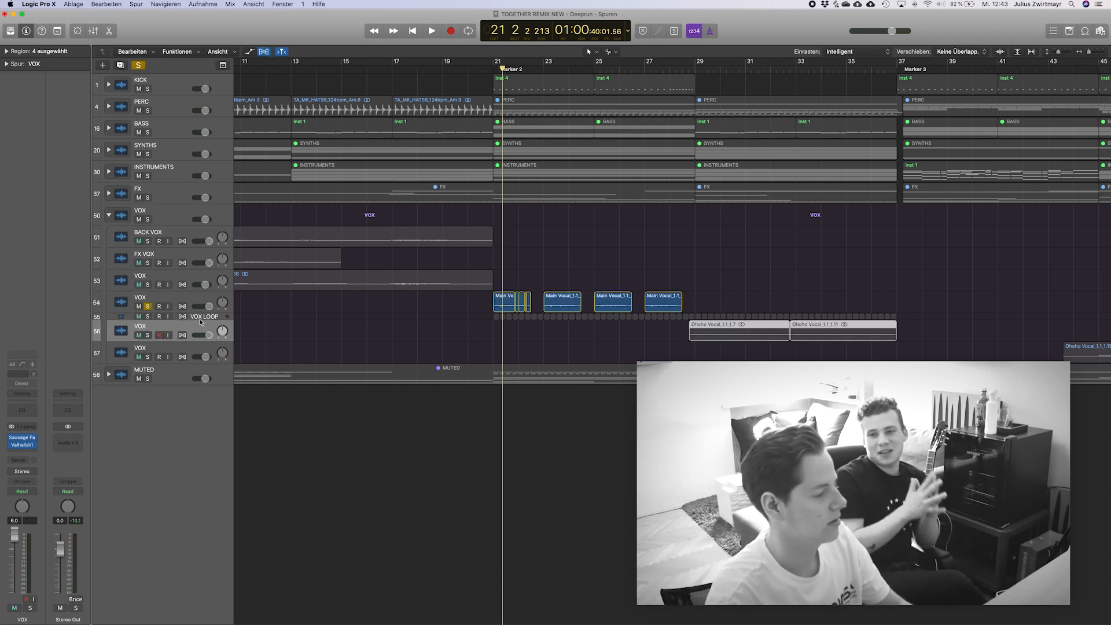
left_click(200, 319)
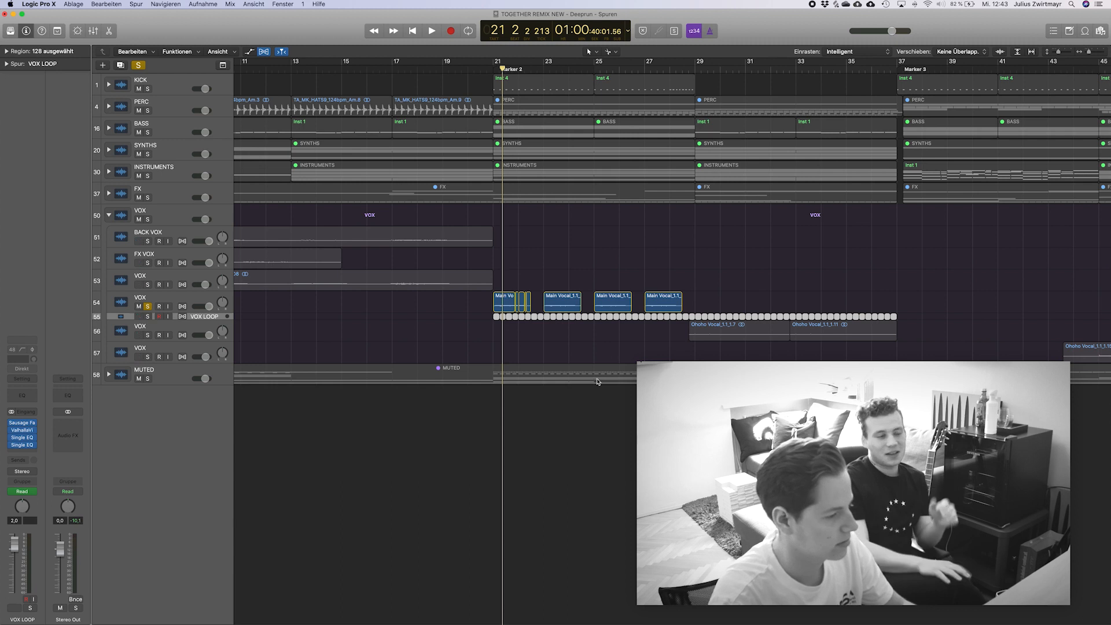
key("super+Down")
key("super+Down")
key("super+Down")
key("super+Down")
key("super+Down")
key("super+Down")
key("super+Down")
key("super+Down")
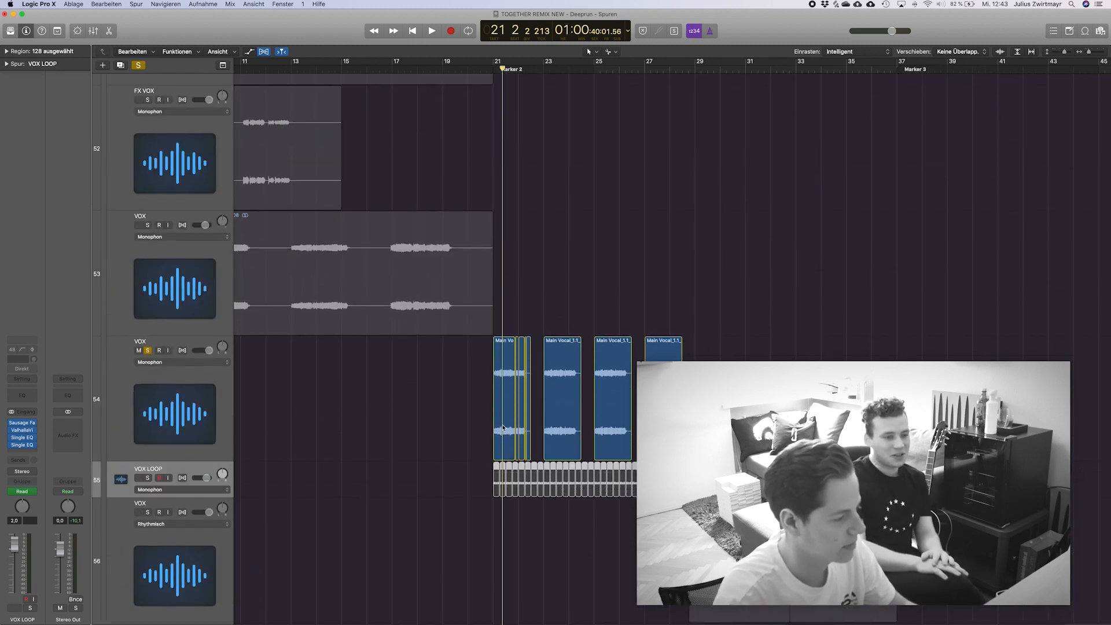
scroll(502, 428, "up", 1)
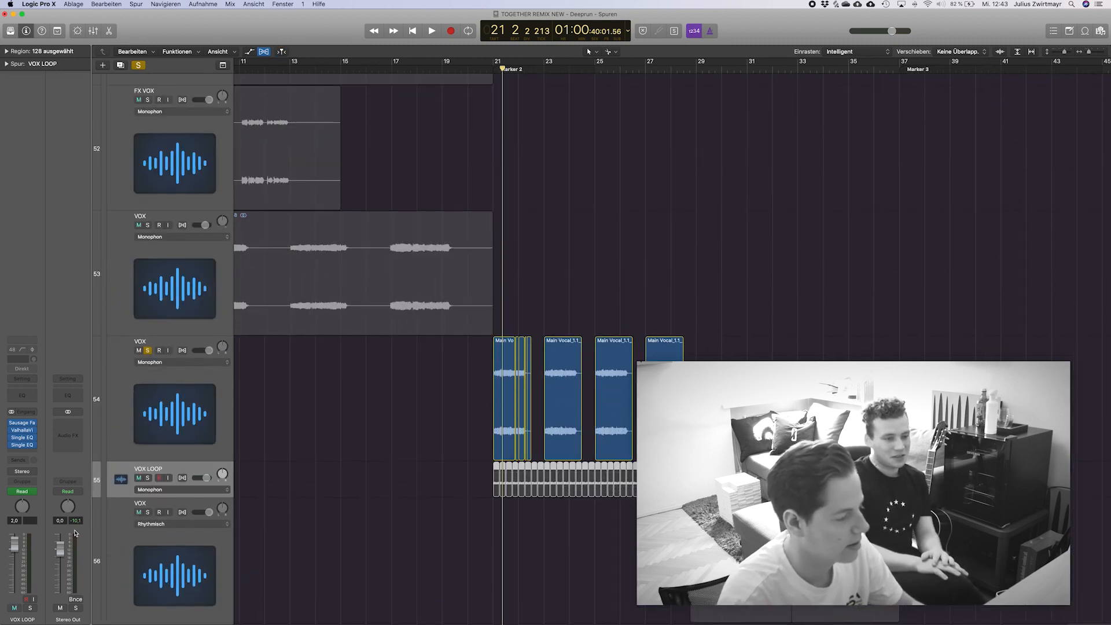
left_click(149, 478)
scroll(504, 68, "down", 3)
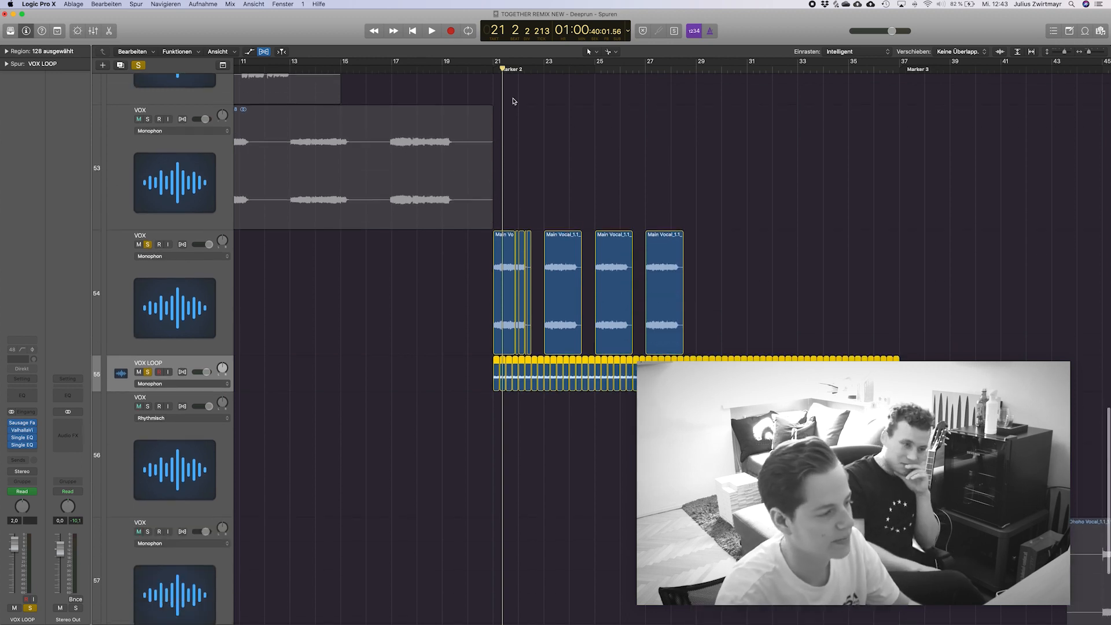
Set the cycle range from bar 21 to bar 29, release the solo on VOX track 54 and audition VOX LOOP alone.
left_click_drag(496, 61, 696, 62)
left_click(148, 245)
key("space")
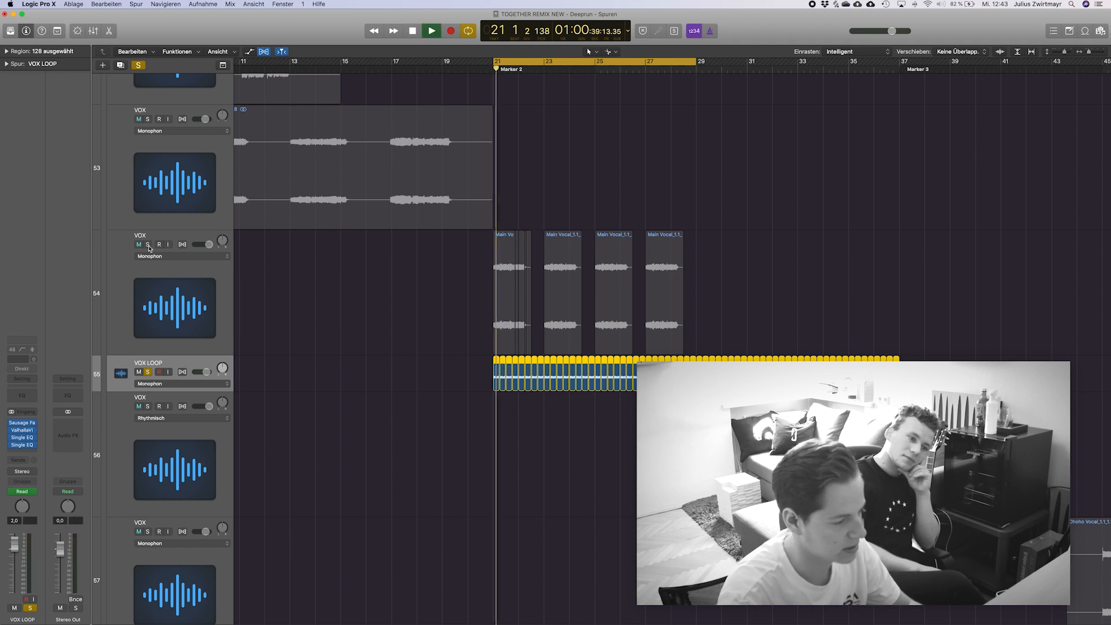
left_click(169, 365)
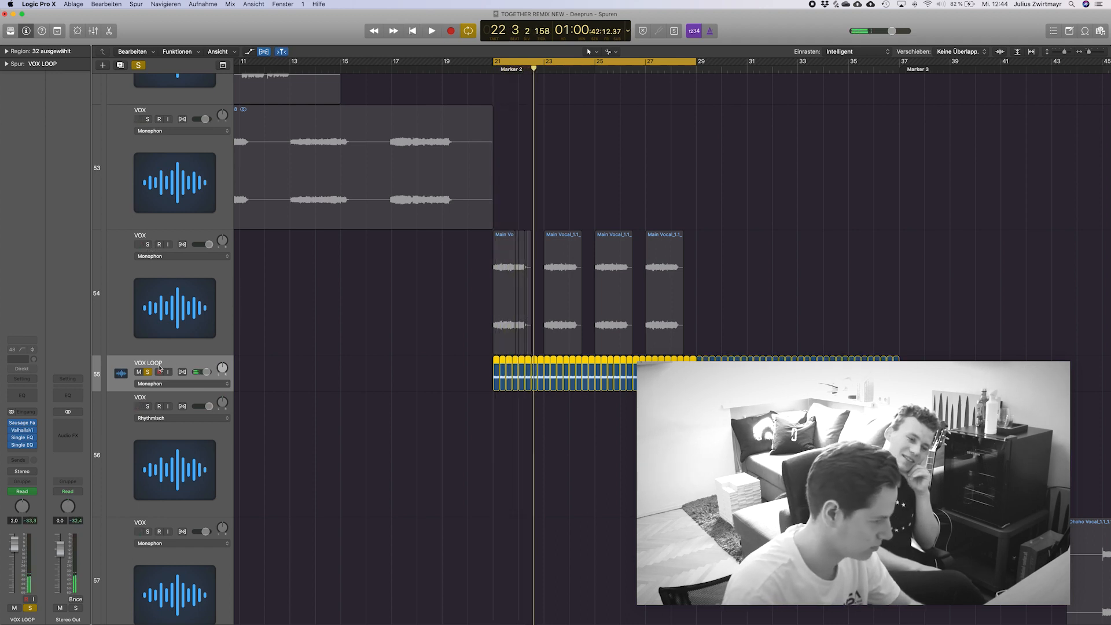
Solo the VOX track stack and play all its vocals in the cycle range from bar 21.
scroll(179, 352, "up", 5)
key("super+Up")
key("super+Up")
key("super+Up")
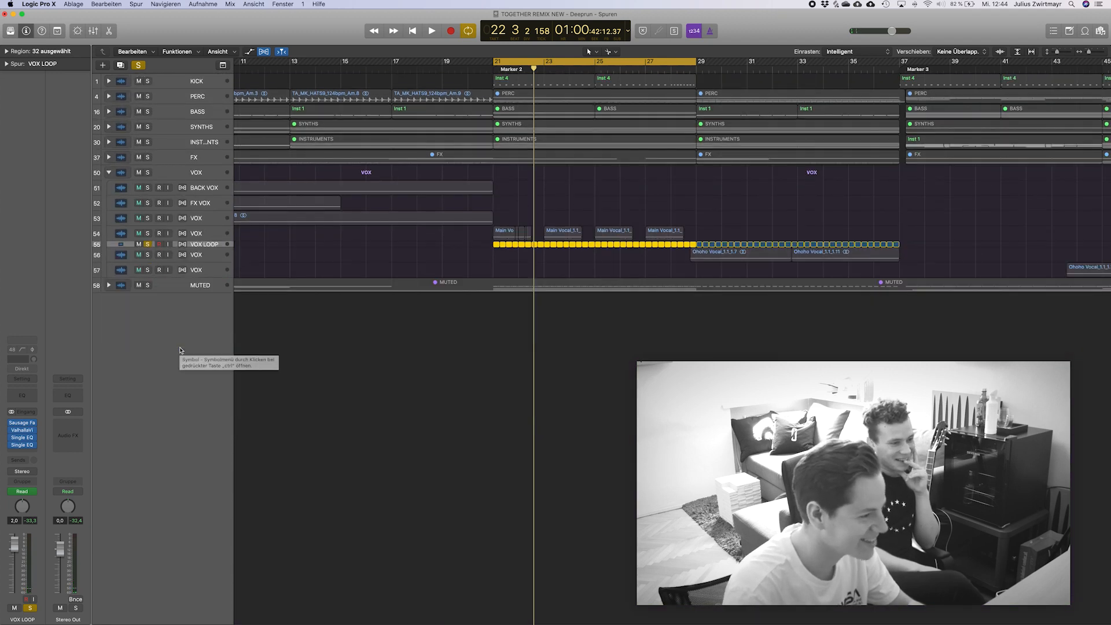
left_click(148, 172)
key("space")
key("super+Left")
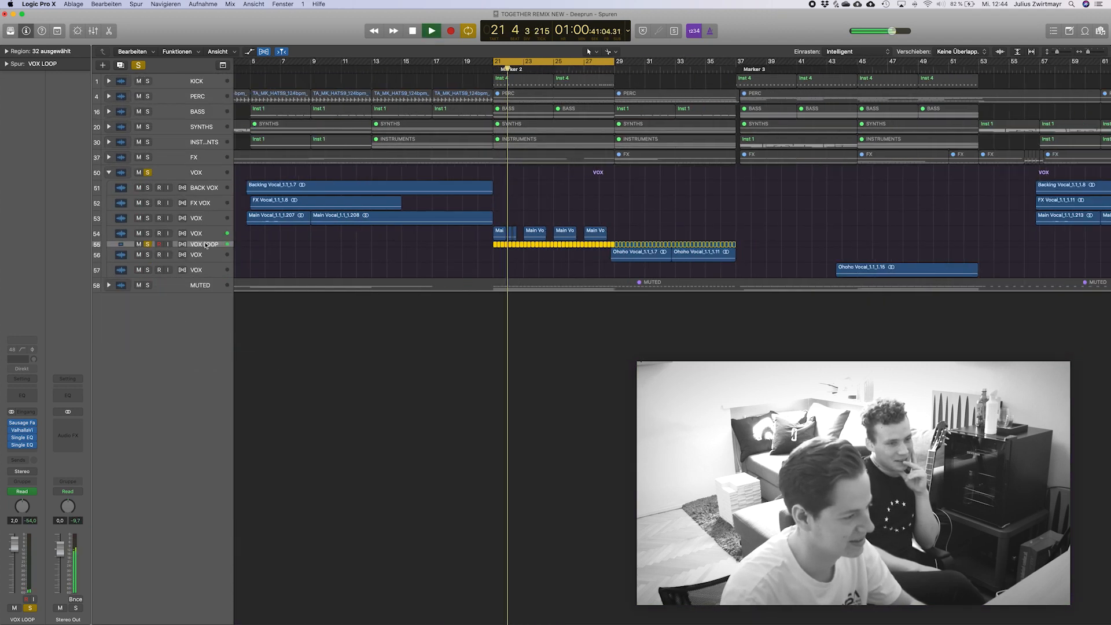
Switch the solo from VOX LOOP to the chopped VOX track 54 and audition its regions from bar 21.
left_click(147, 236)
key("space")
left_click(147, 244)
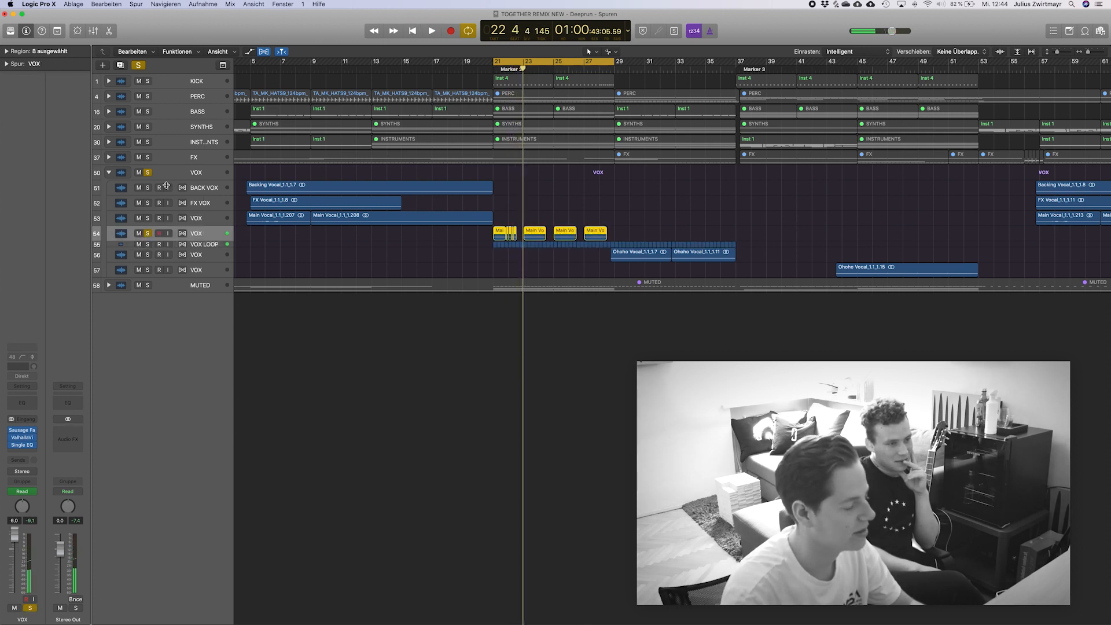
scroll(338, 230, "right", 5)
scroll(339, 230, "up", 5)
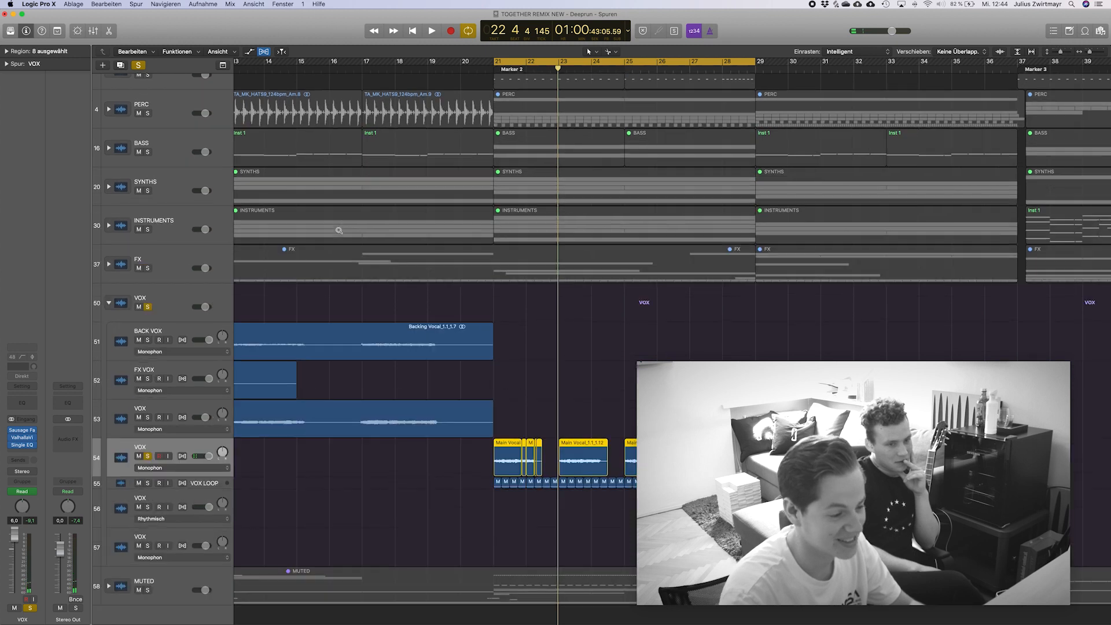
scroll(338, 231, "up", 3)
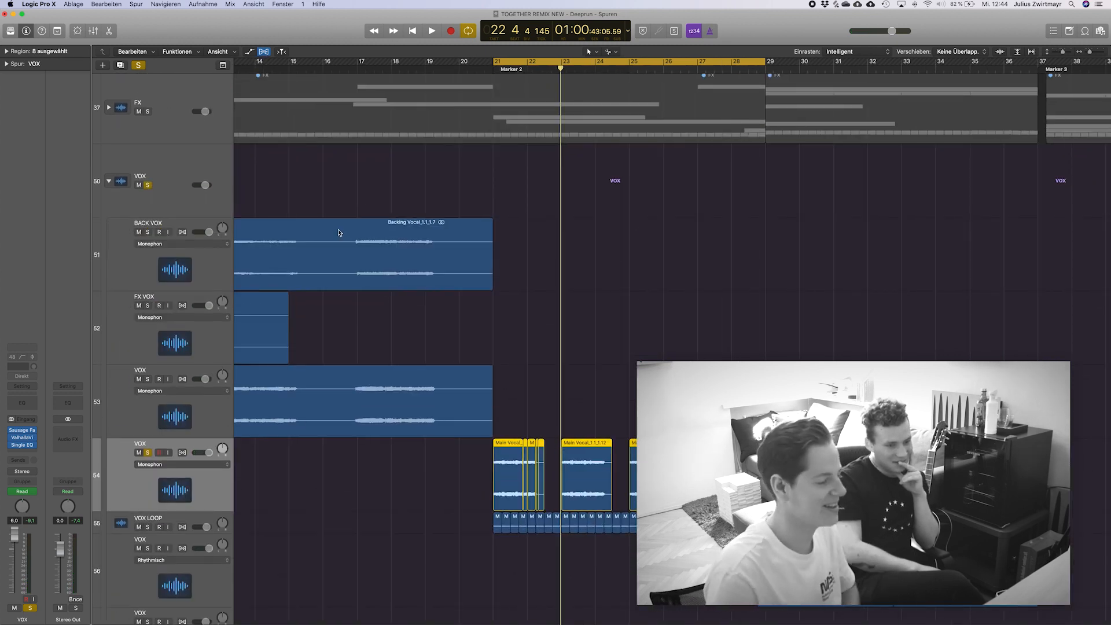
key("space")
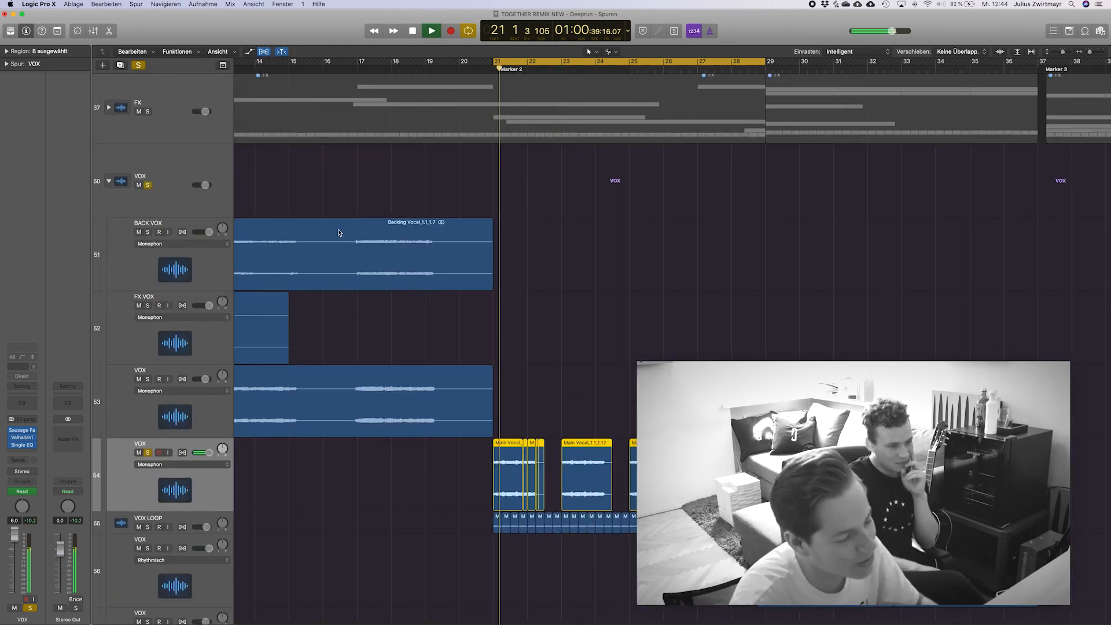
scroll(399, 314, "up", 2)
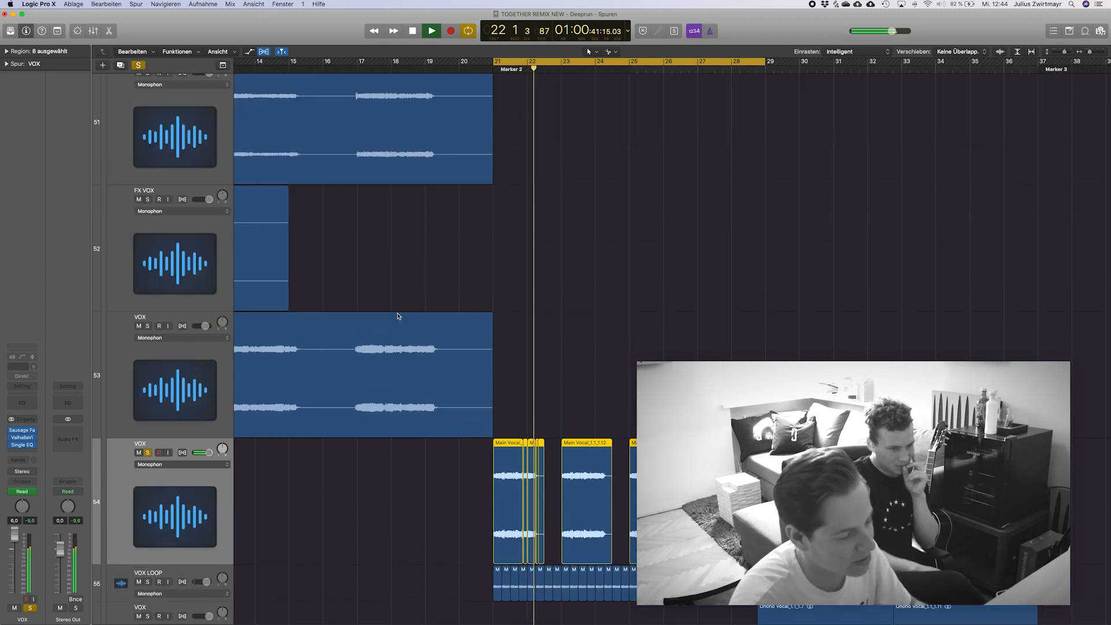
scroll(399, 315, "up", 2)
key("space")
scroll(397, 316, "down", 4)
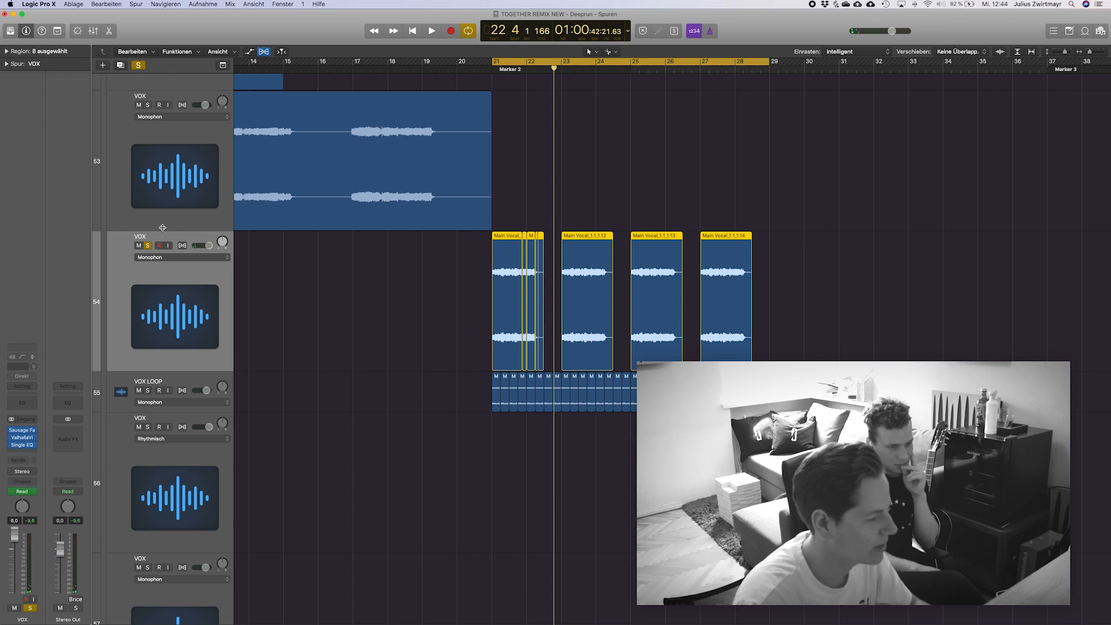
Open the Single Band EQ on VOX track 54 and play the cycle range to watch its high-cut frequency move.
left_click(21, 444)
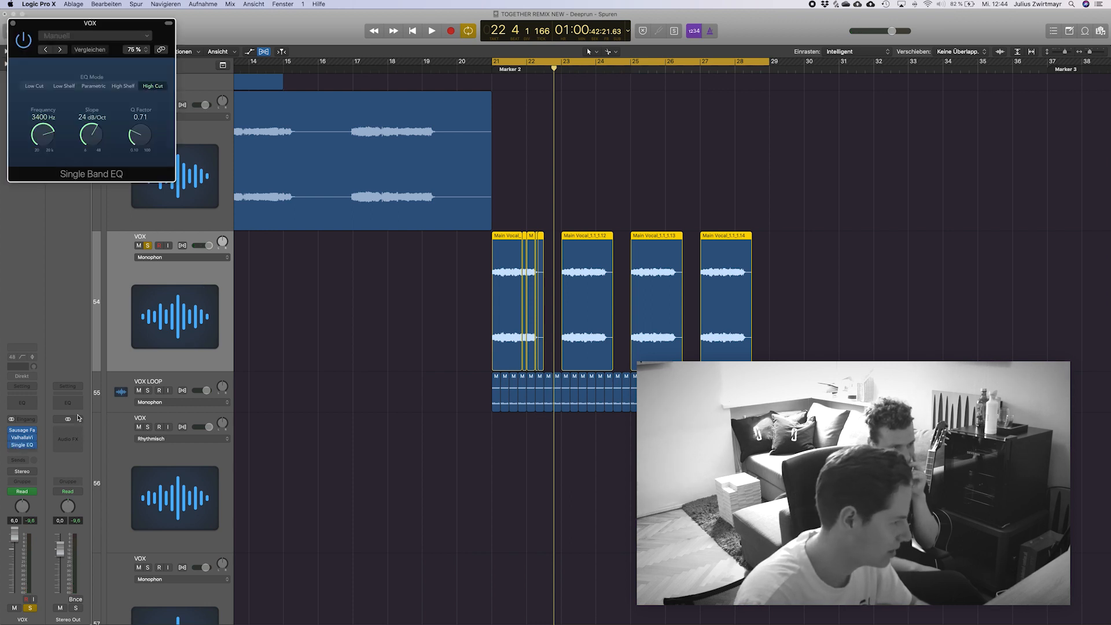
key("space")
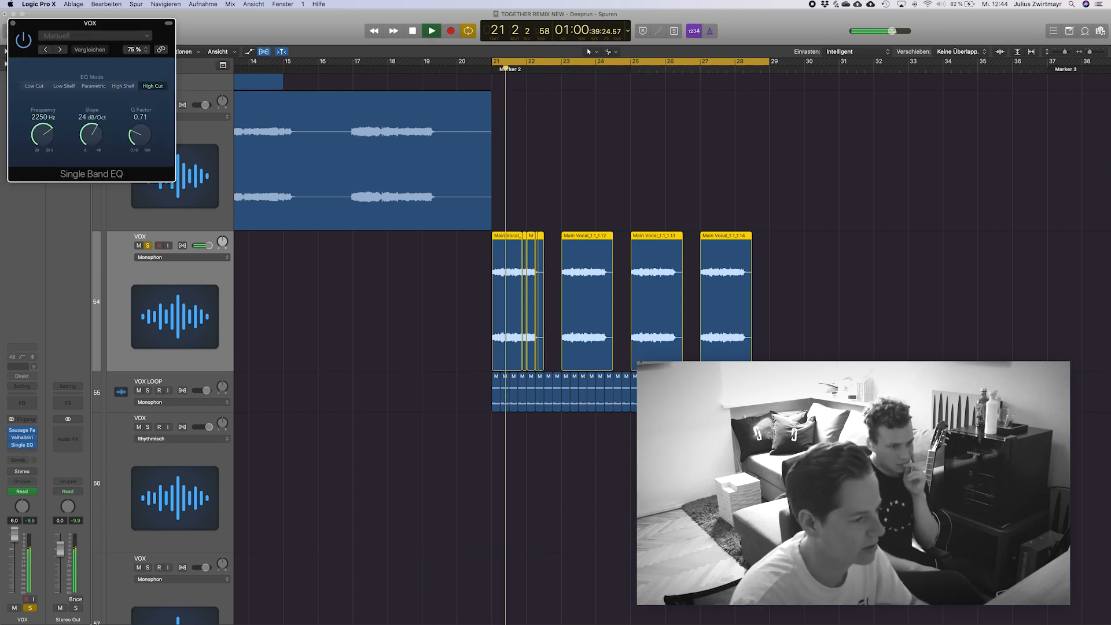
key("a")
key("space")
key("super+f")
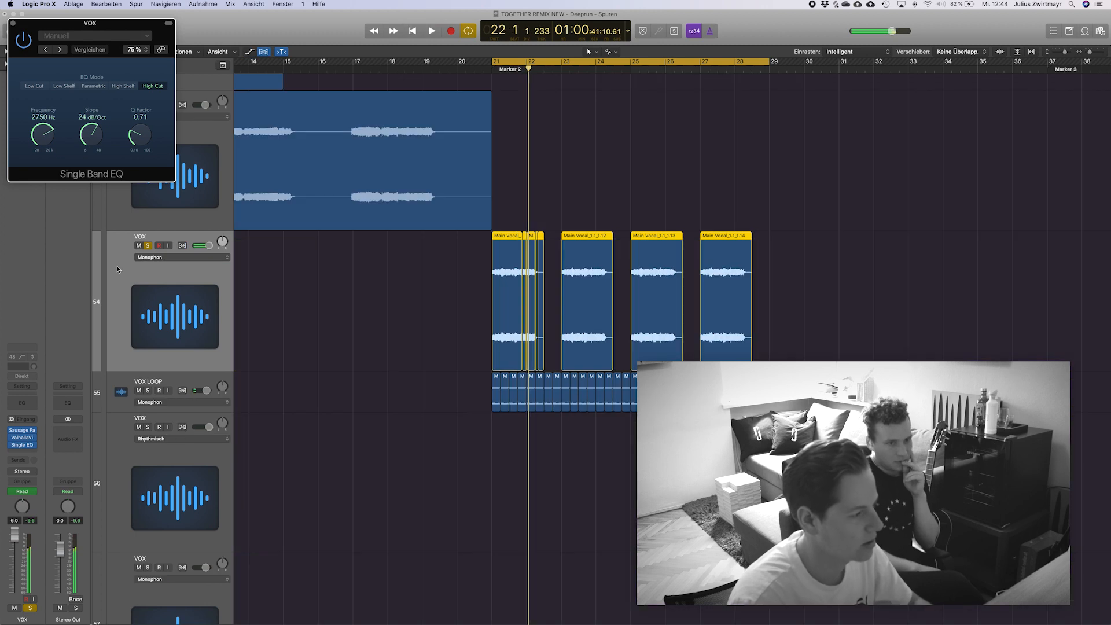
Release the solo on VOX track 54 and audition it together with the rest of the soloed VOX stack.
left_click(147, 246)
key("space")
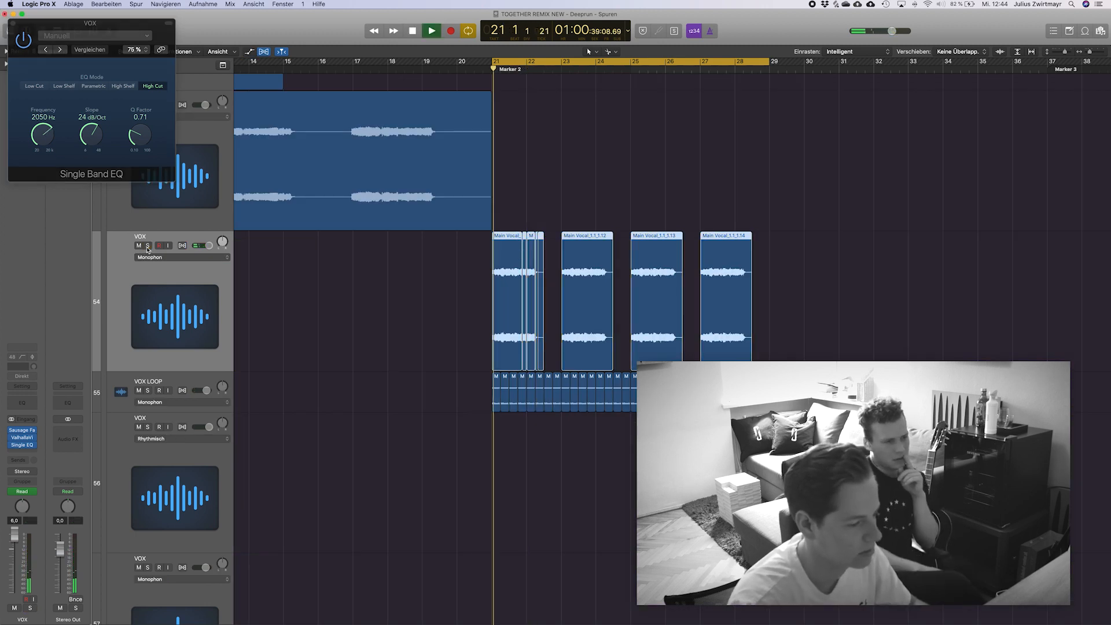
key("super+Up")
key("super+Up")
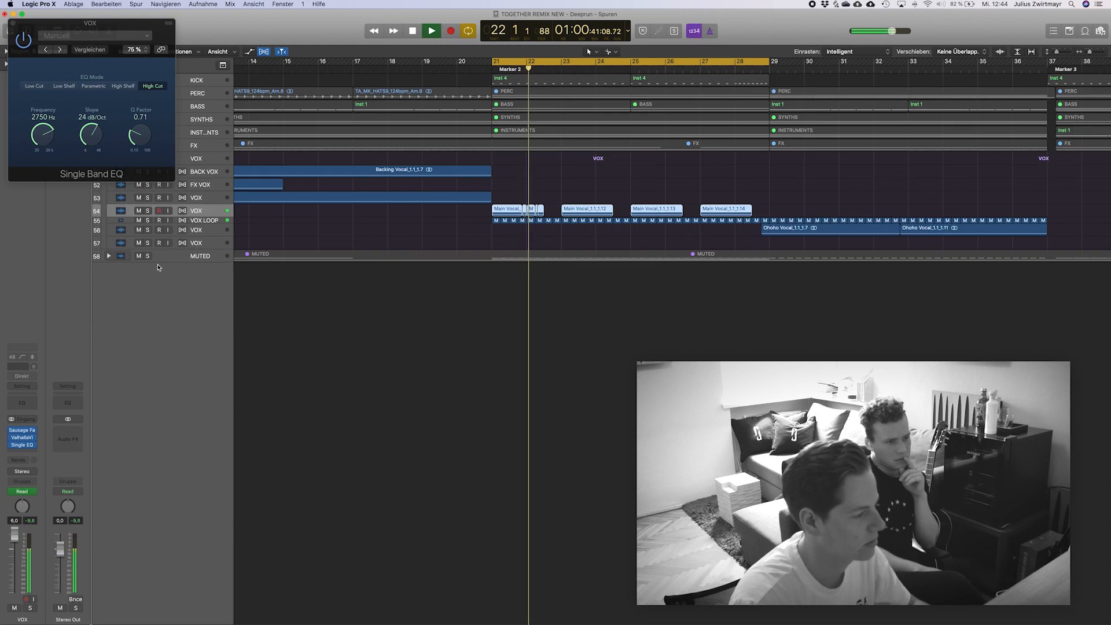
Move the EQ window off the track headers, release the VOX stack's solo and play the full mix from bar 21.
left_click_drag(75, 27, 392, 32)
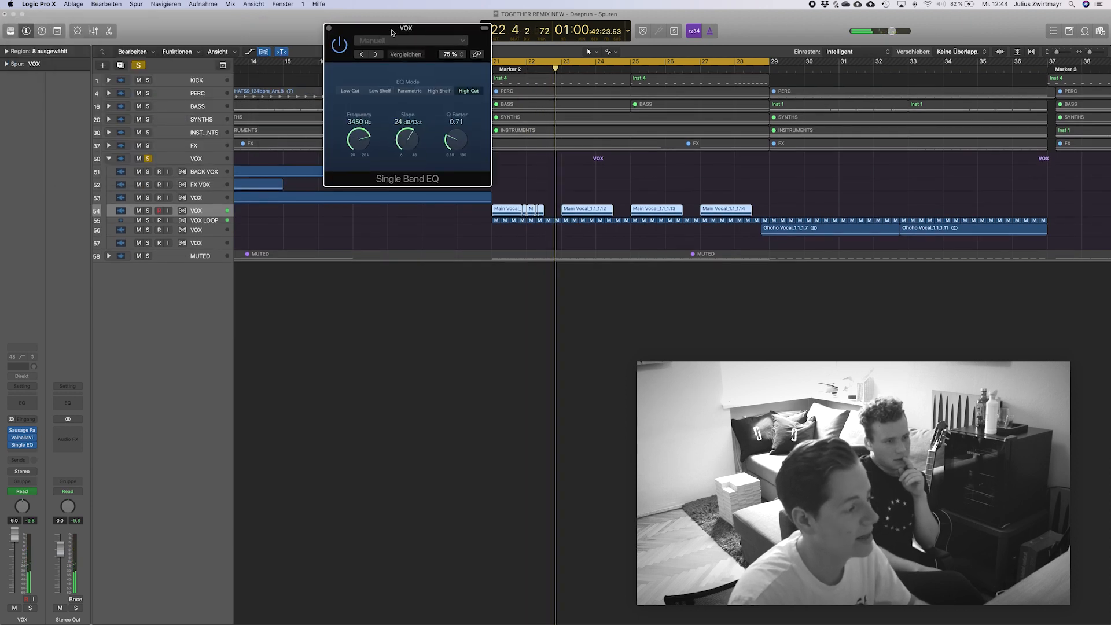
left_click(148, 159)
key("space")
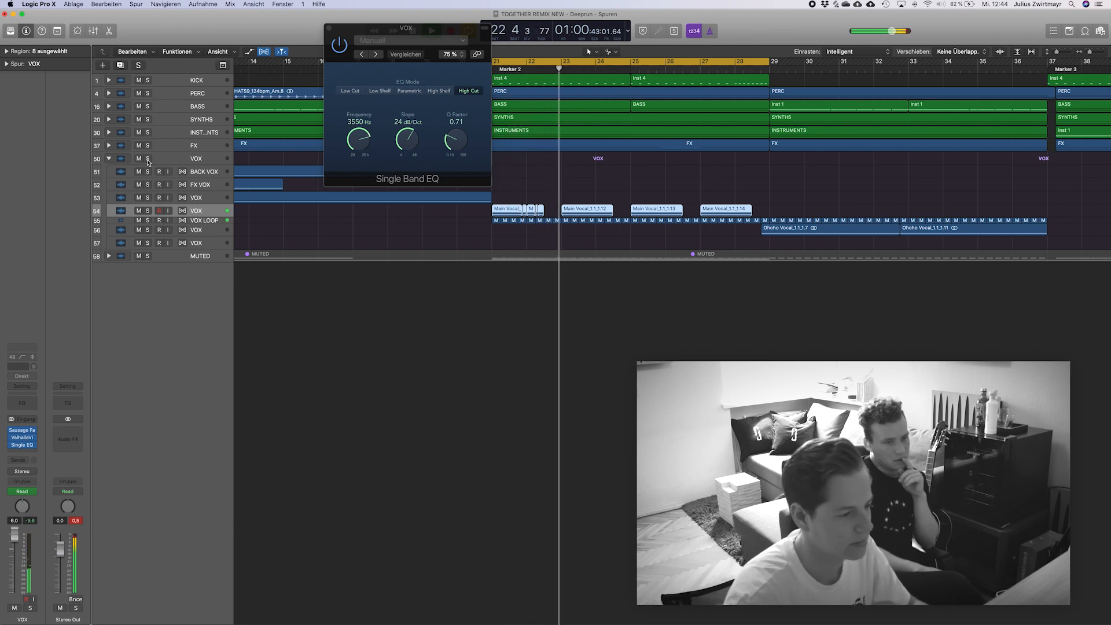
Turn off the cycle range and close the Single Band EQ window.
left_click(741, 64)
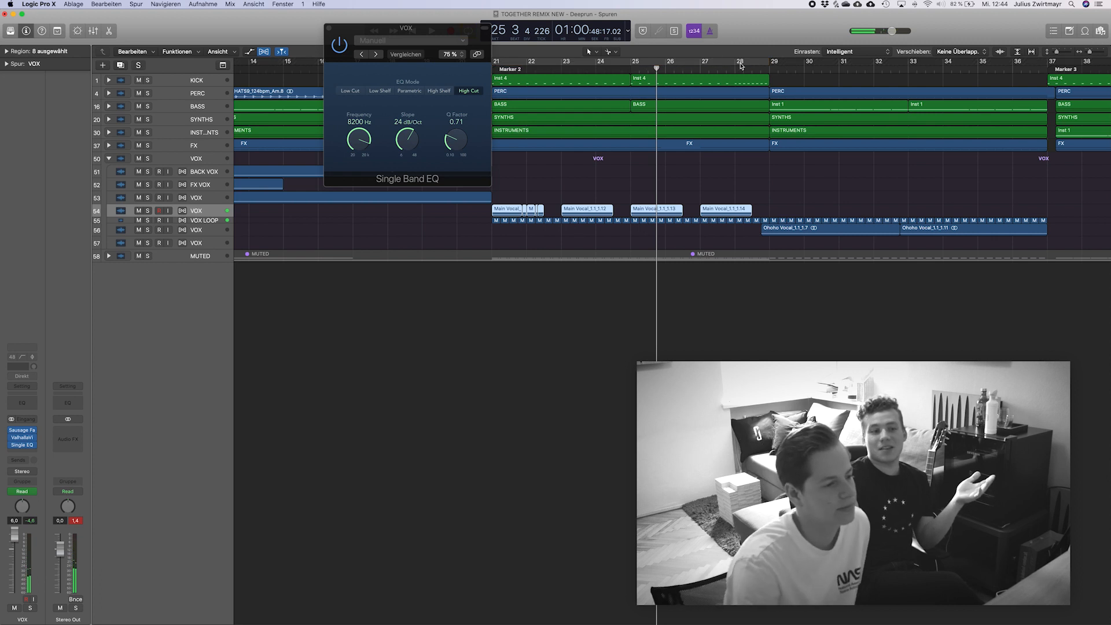
left_click(328, 29)
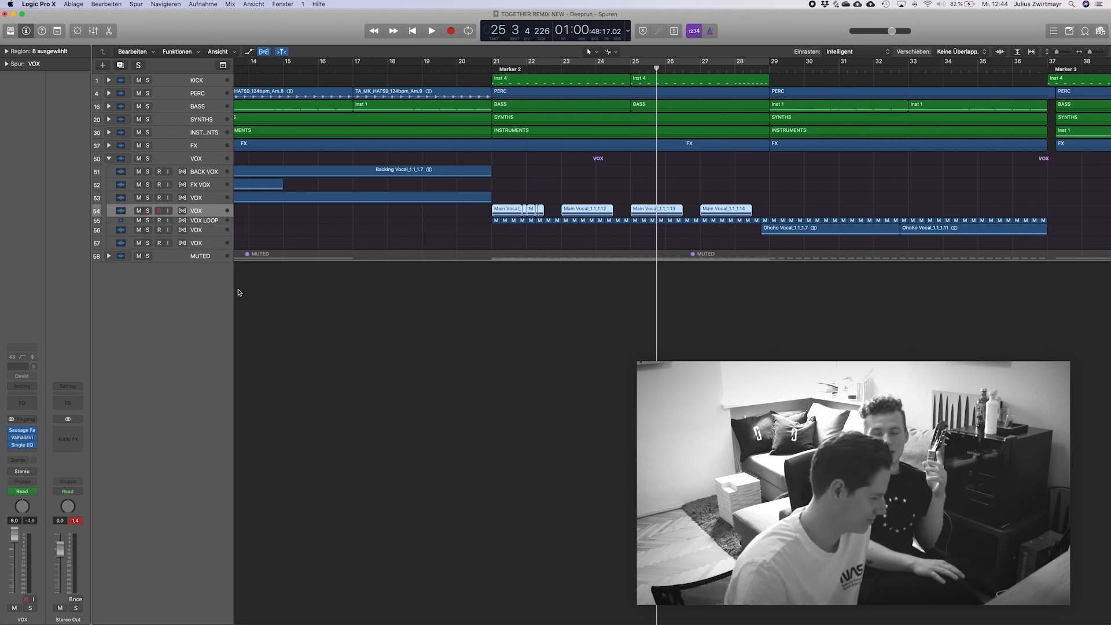
Select the VOX LOOP track, and expand the MUTED track stack below the vocals.
left_click(207, 228)
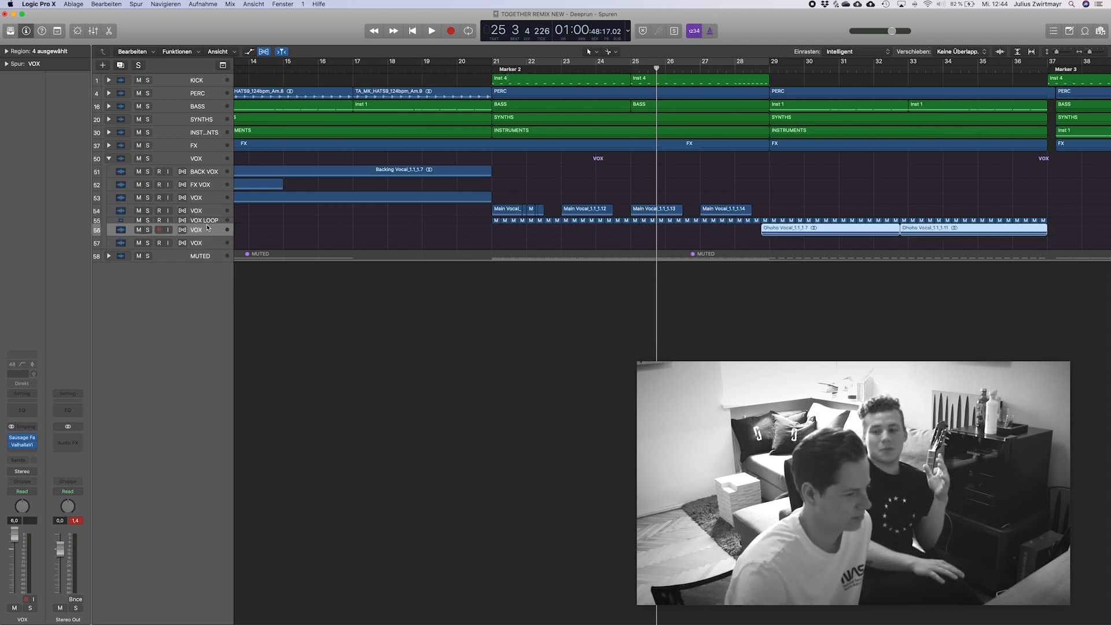
left_click(207, 221)
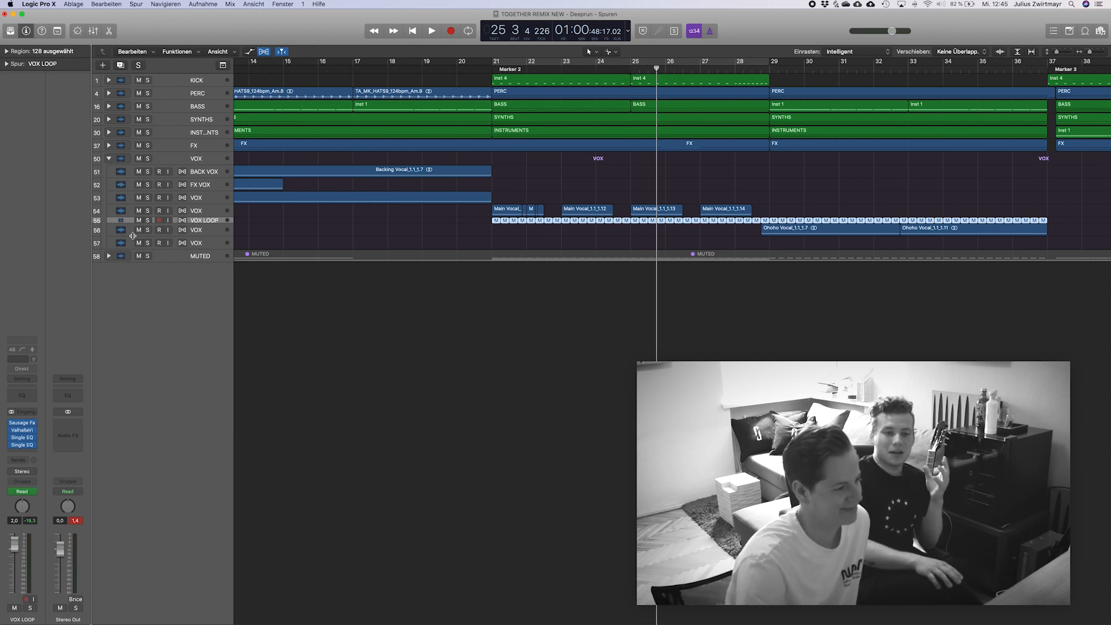
left_click(173, 259)
left_click(109, 256)
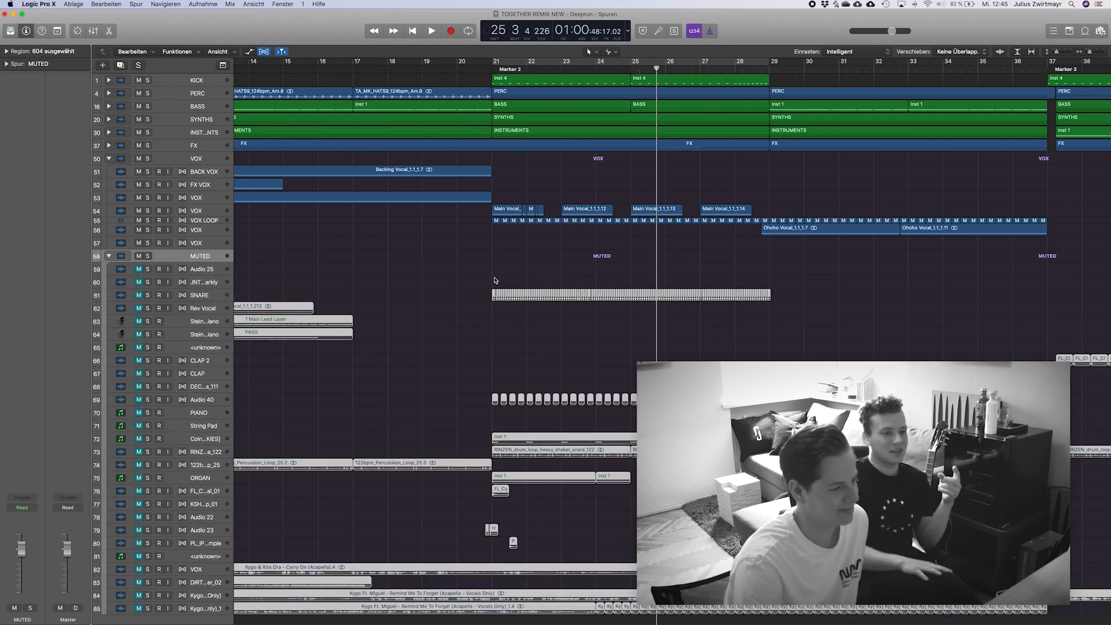
Look through the muted tracks and their regions along the timeline, from SNARE and piano layers to the acapellas.
scroll(492, 282, "down", 1)
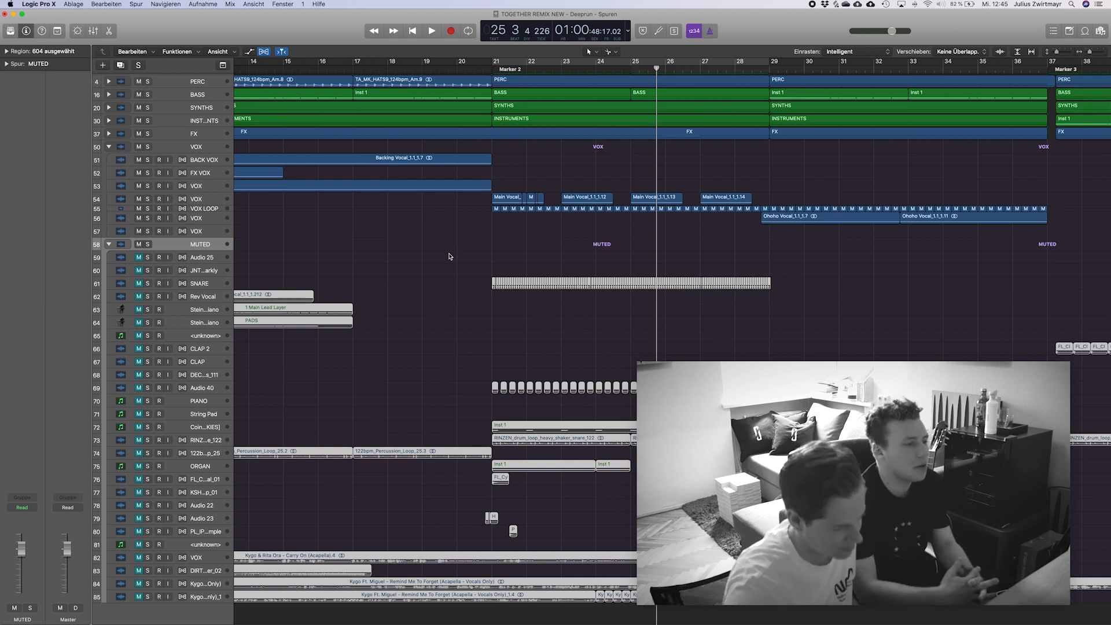
scroll(586, 344, "up", 5)
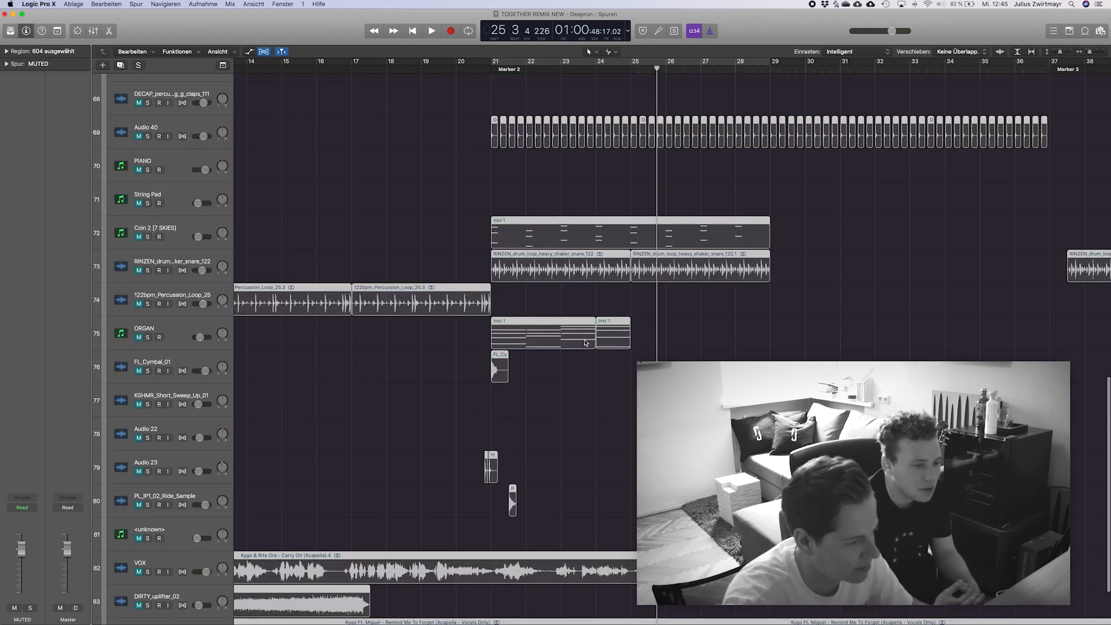
scroll(584, 343, "up", 10)
scroll(585, 343, "left", 6)
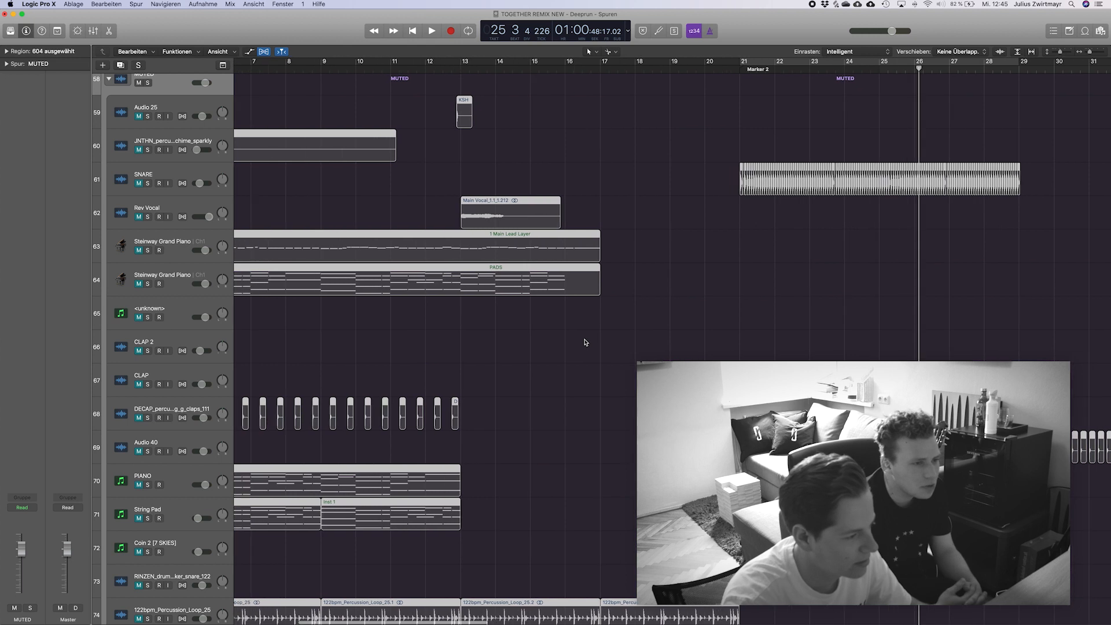
scroll(585, 342, "left", 7)
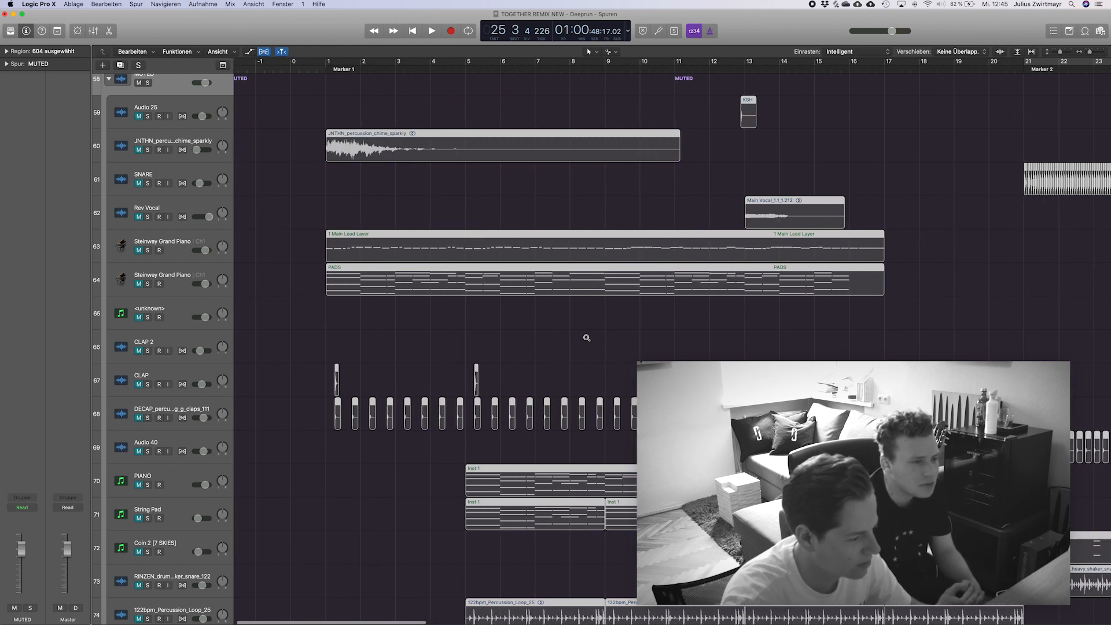
scroll(586, 337, "down", 3)
scroll(587, 339, "down", 5)
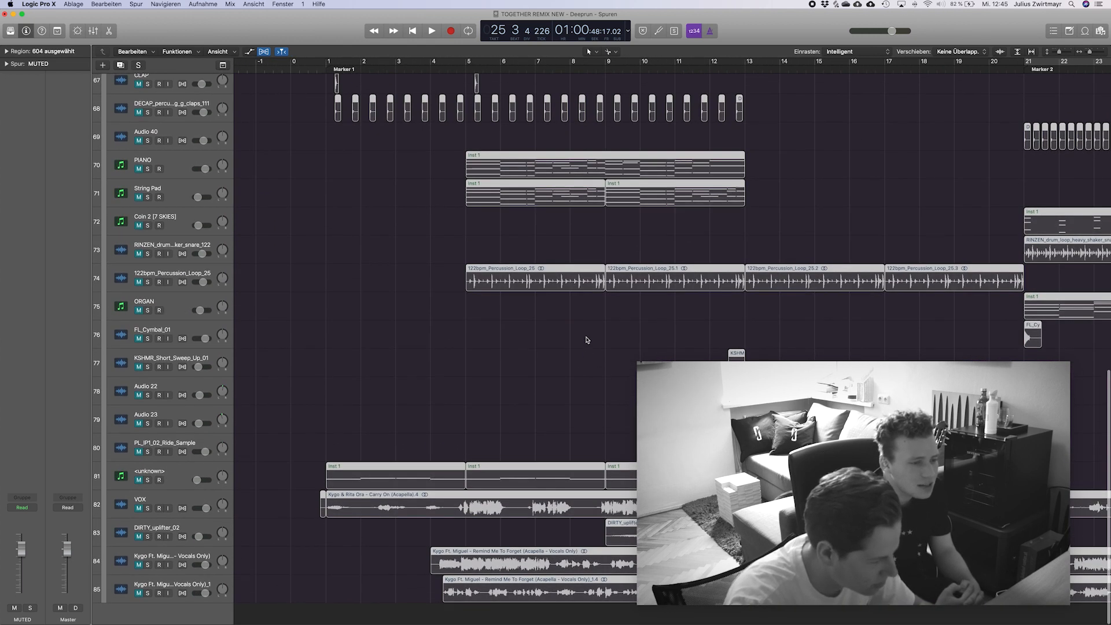
scroll(587, 340, "up", 5)
scroll(587, 339, "right", 12)
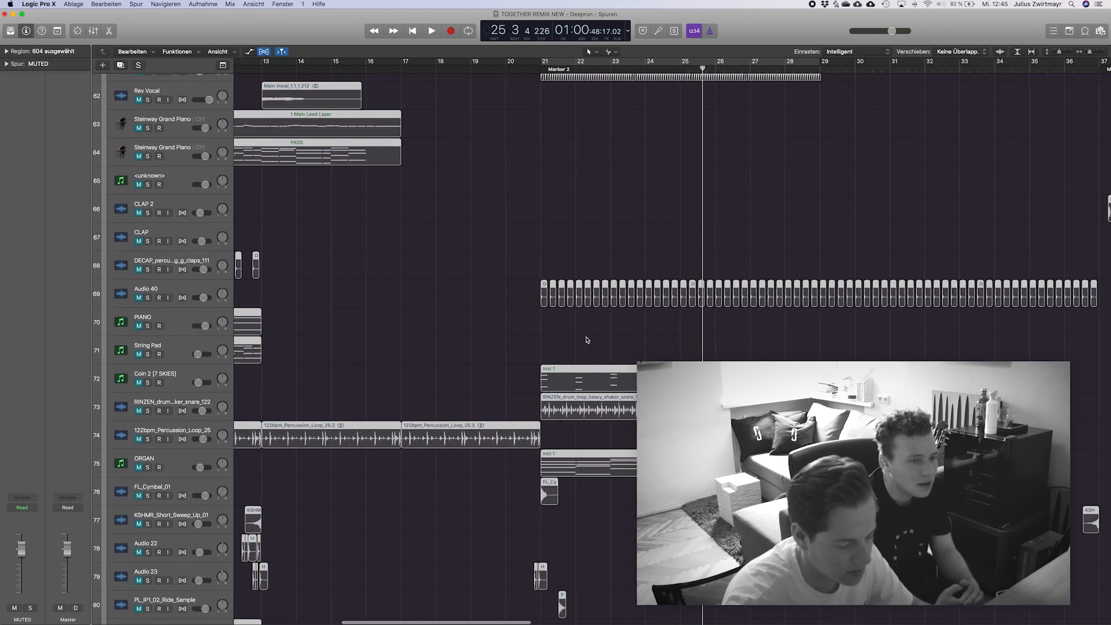
scroll(587, 339, "right", 20)
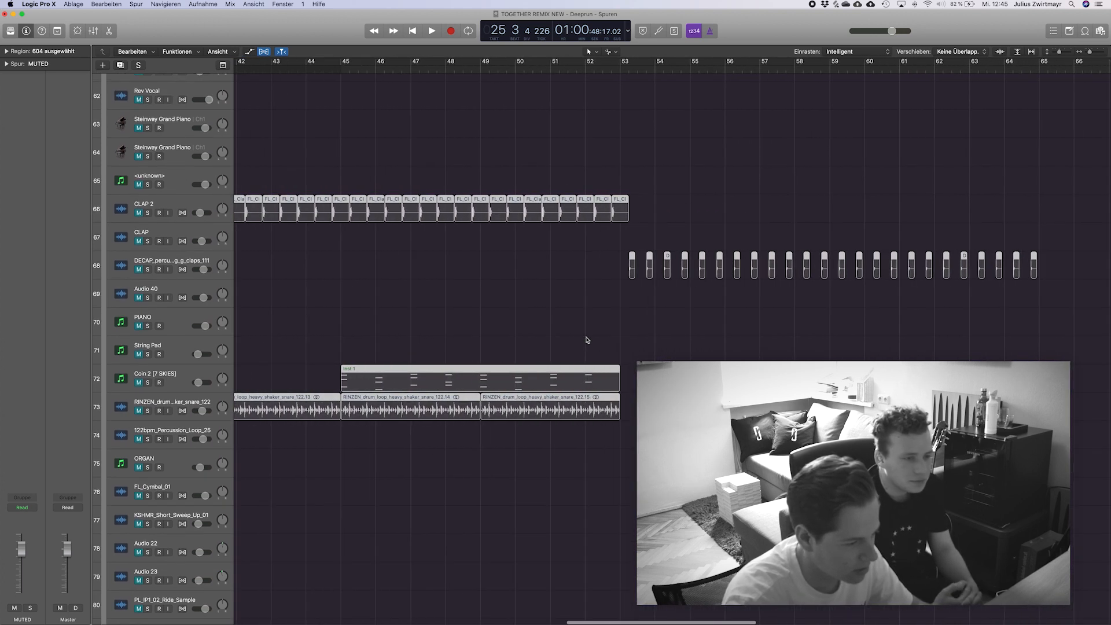
scroll(586, 339, "left", 12)
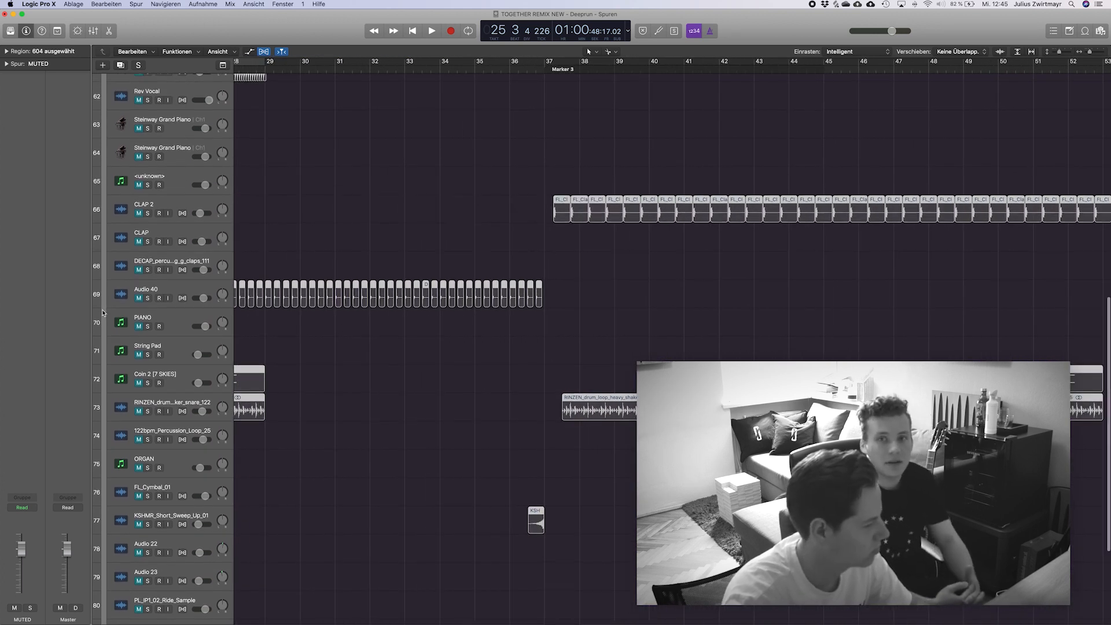
Show and hide the automation lanes of the muted tracks, and collapse the MUTED track stack.
key("a")
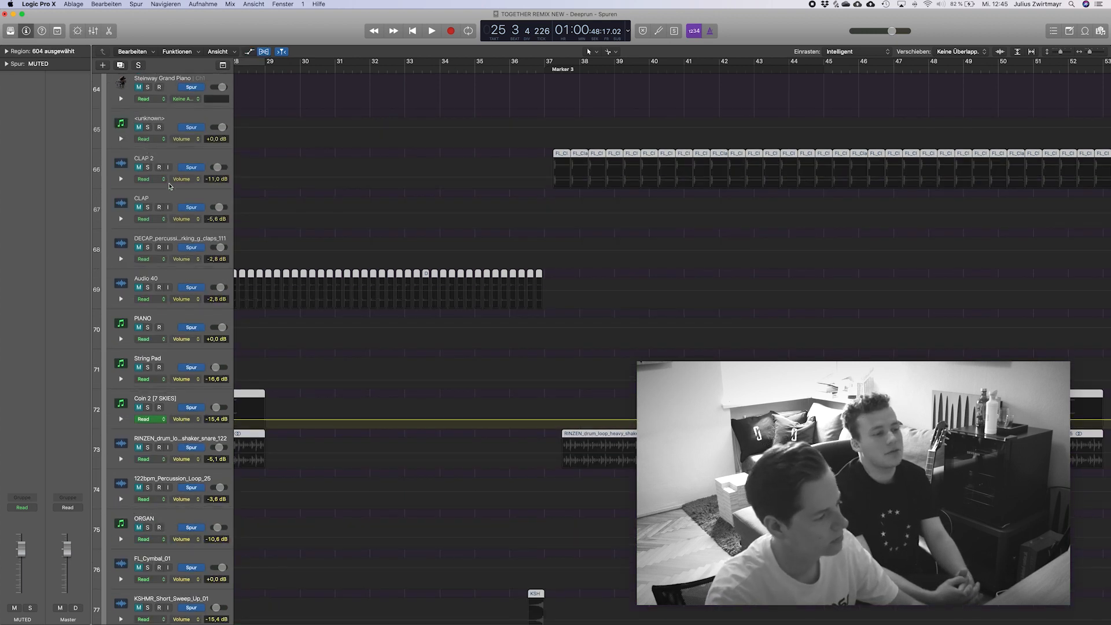
key("a")
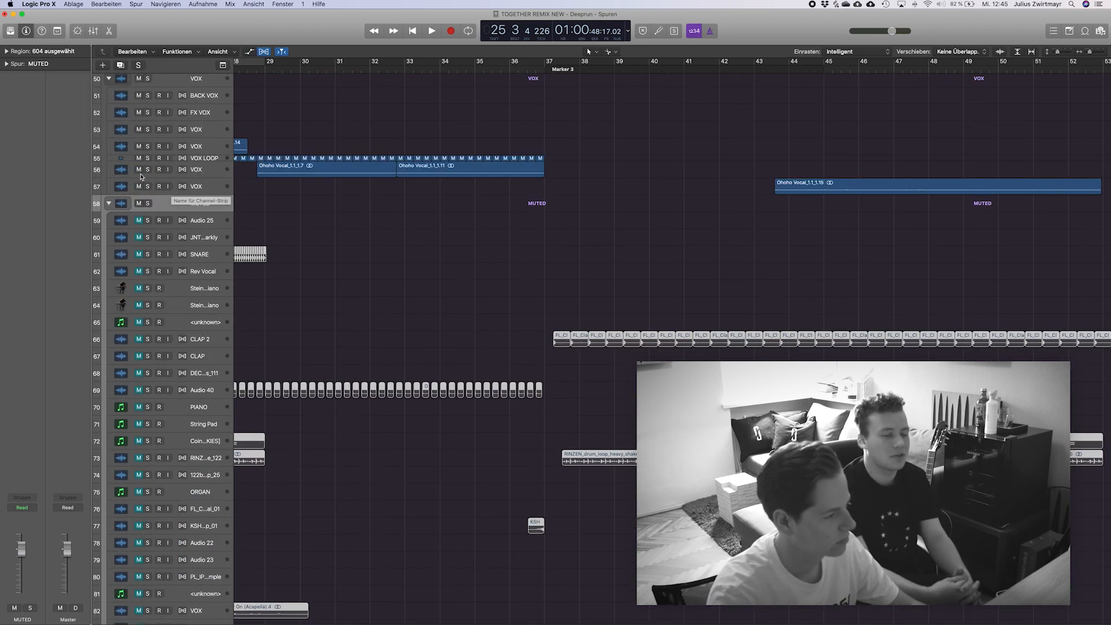
left_click(111, 205)
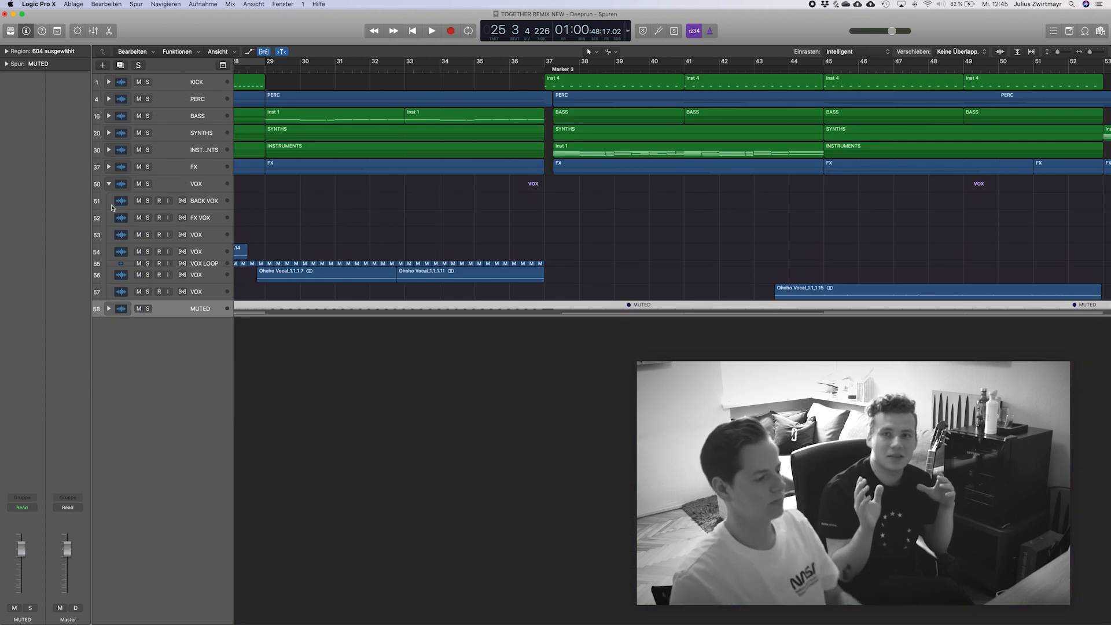